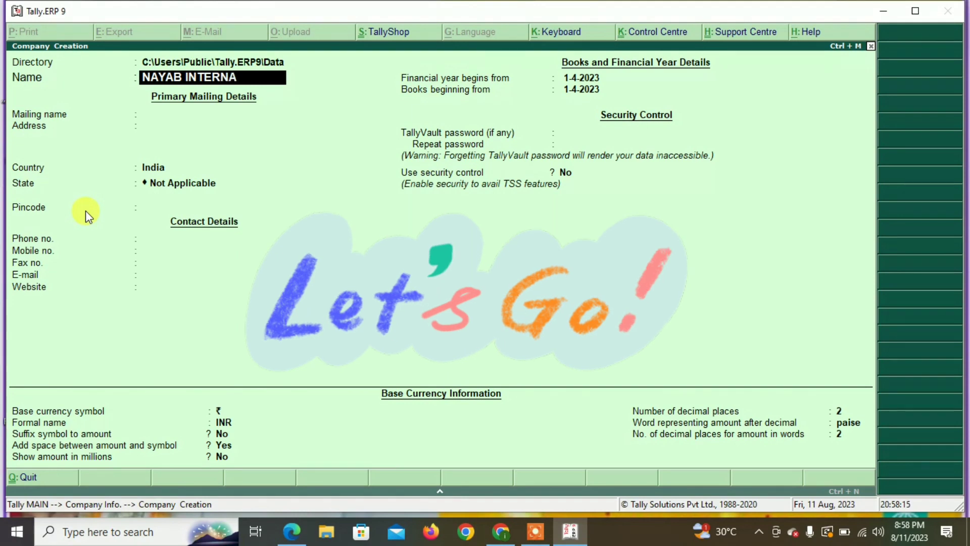
# Step: Create the company NAYAB INTERNATIONAL with that mailing name, its address, country India and state West Bengal
pyautogui.press('Return')
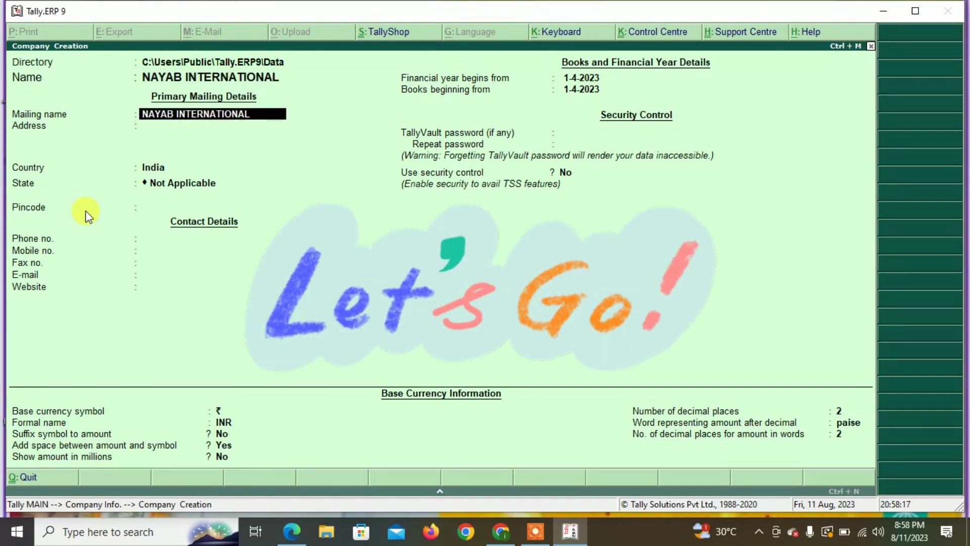
pyautogui.press('Return')
pyautogui.write('GAR')
pyautogui.press('Return')
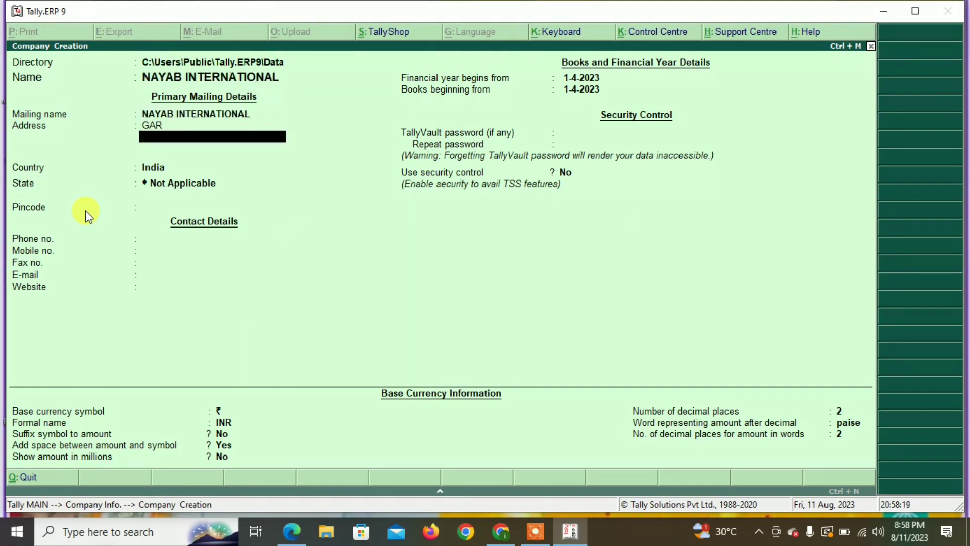
pyautogui.press('Return')
pyautogui.press('Return')
pyautogui.write('W')
pyautogui.press('Return')
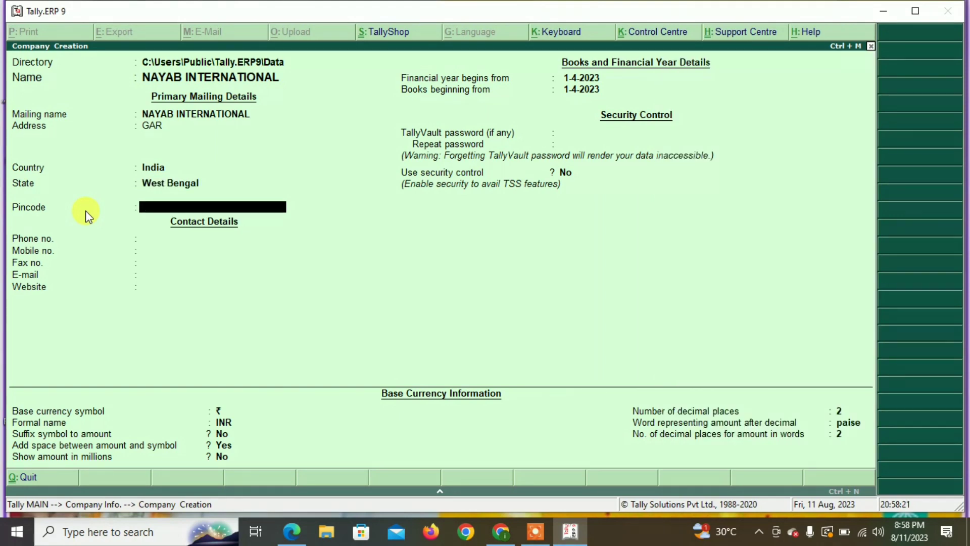
pyautogui.press('Return')
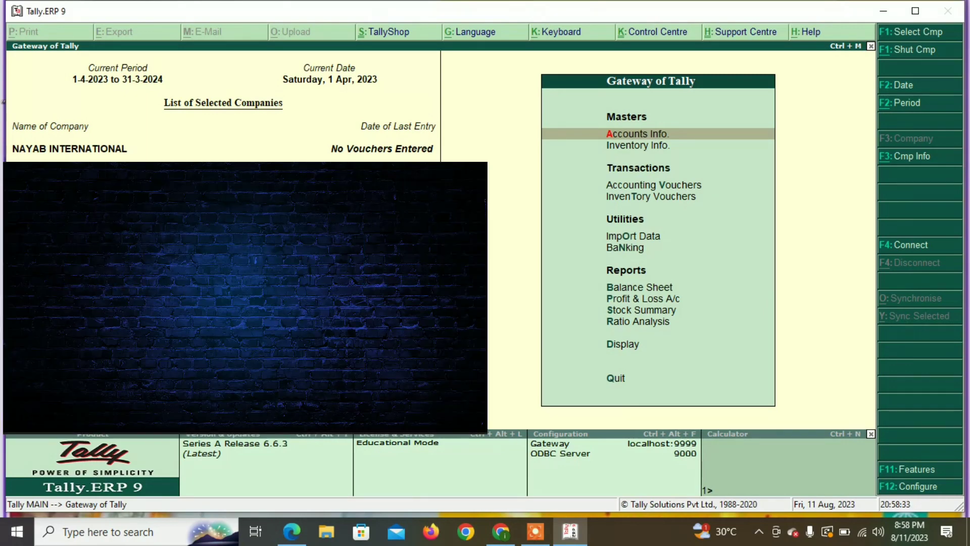
# Step: In the company's accounting features, enable bill-wise details for non-trading accounts and interest calculation with advanced parameters
pyautogui.press('F11')
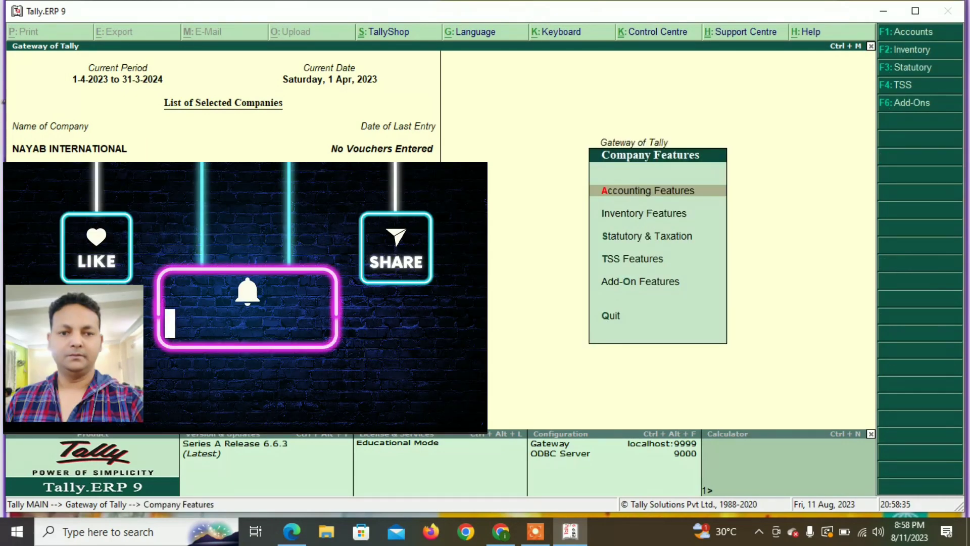
pyautogui.press('Return')
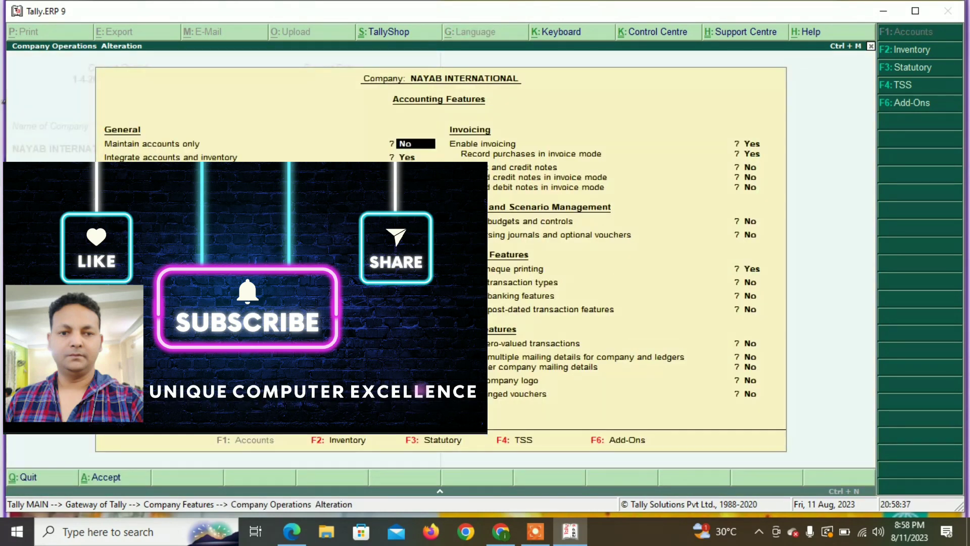
pyautogui.press('Return')
pyautogui.press('Return')
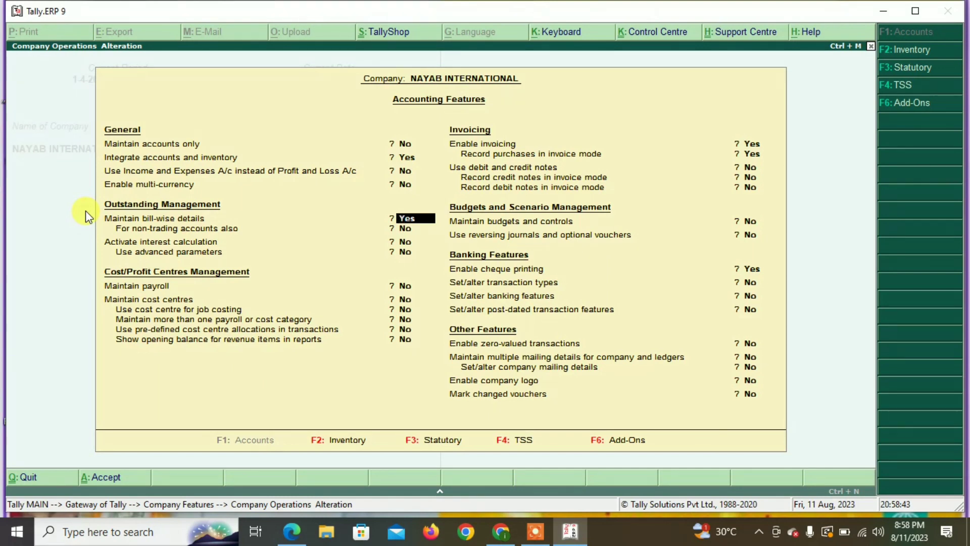
pyautogui.press('Return')
pyautogui.write('y')
pyautogui.press('Return')
pyautogui.write('y')
pyautogui.press('Return')
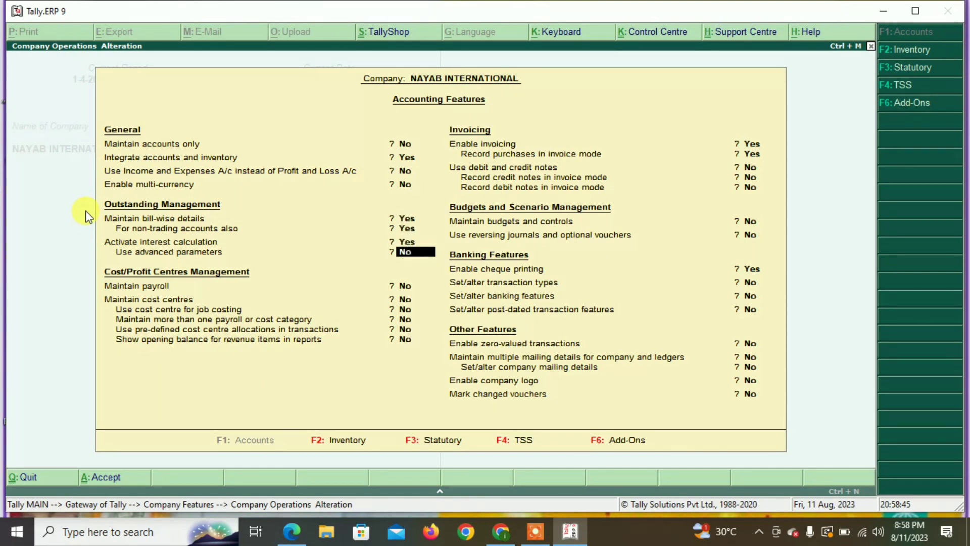
pyautogui.write('y')
pyautogui.press('Return')
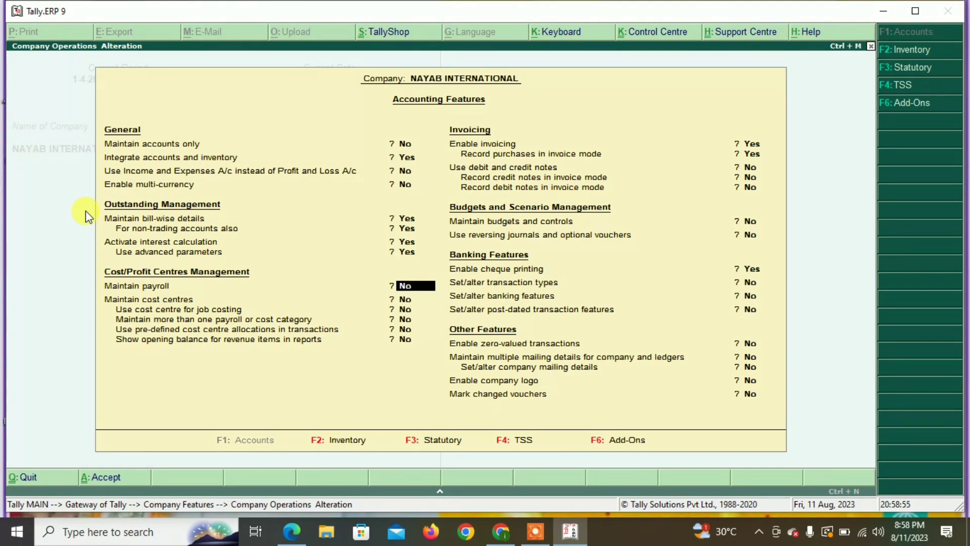
# Step: Enable debit and credit notes, both recorded in invoice mode, and save the accounting features
pyautogui.press('Return')
pyautogui.press('Return')
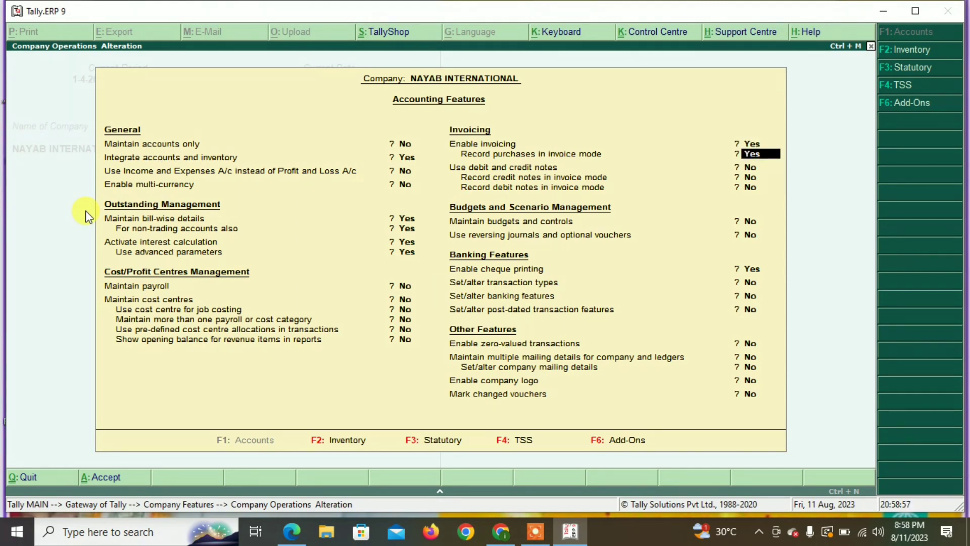
pyautogui.press('Return')
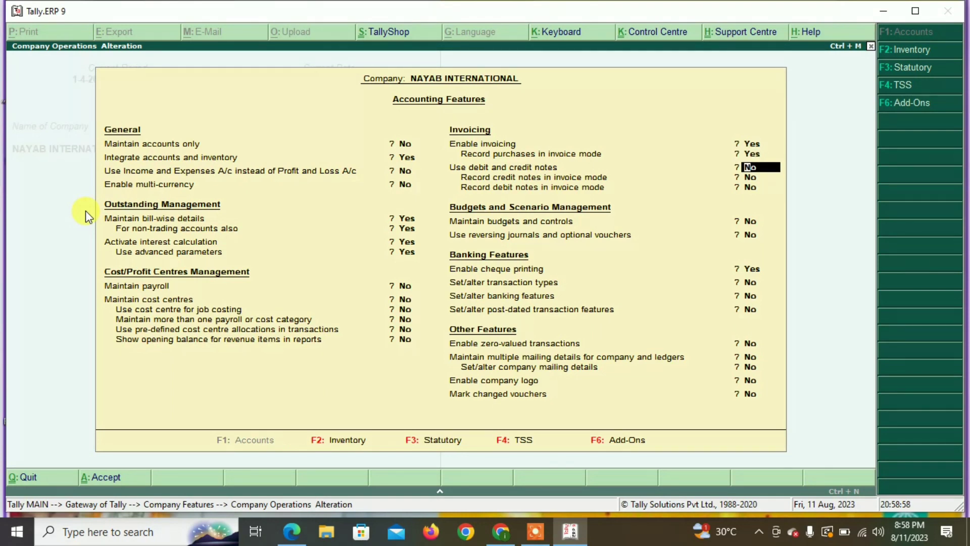
pyautogui.write('Y')
pyautogui.press('Return')
pyautogui.write('Y')
pyautogui.press('Return')
pyautogui.write('Y')
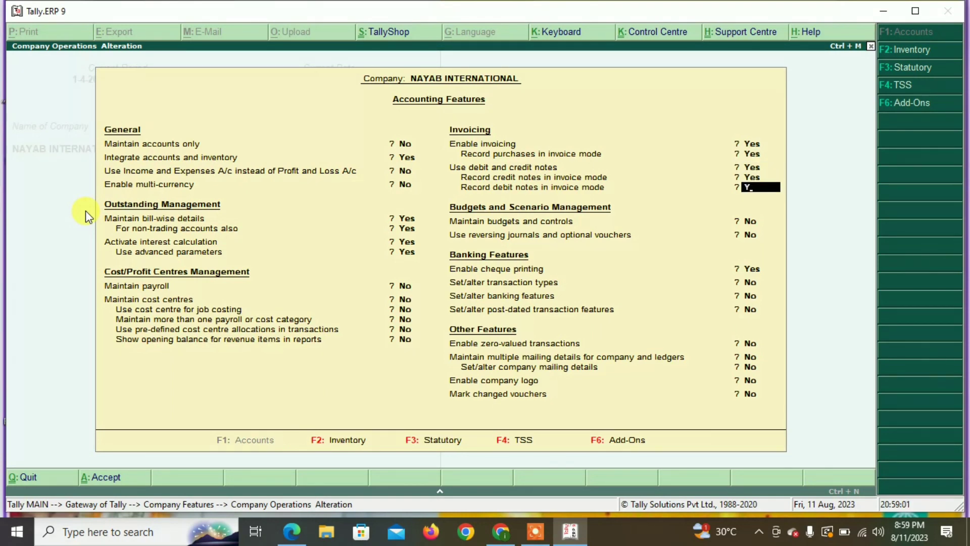
pyautogui.press('Return')
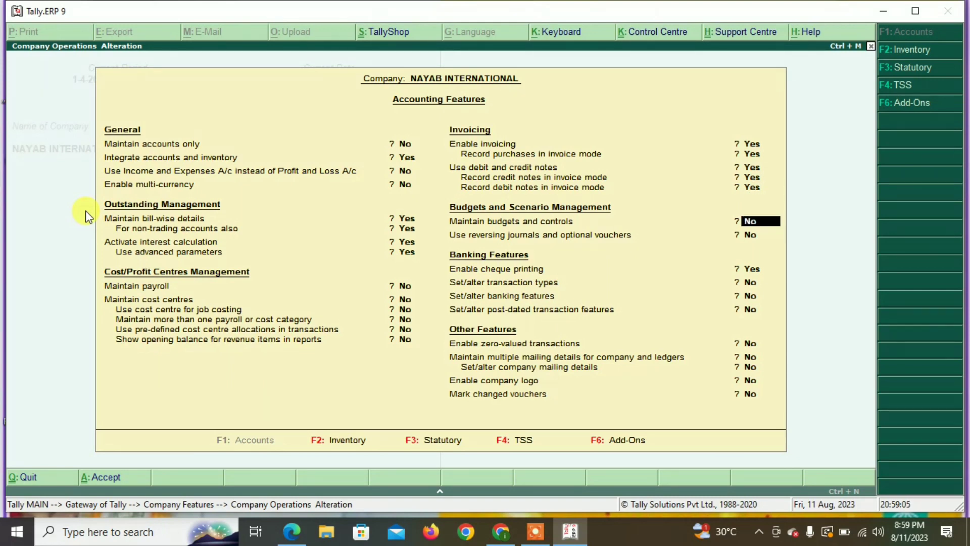
pyautogui.press('Return')
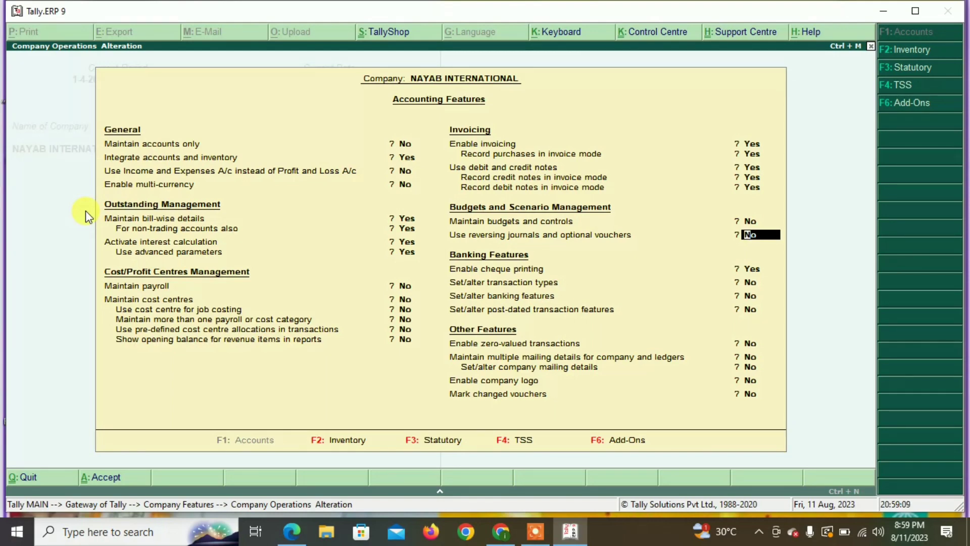
pyautogui.hotkey('ctrl', 'a')
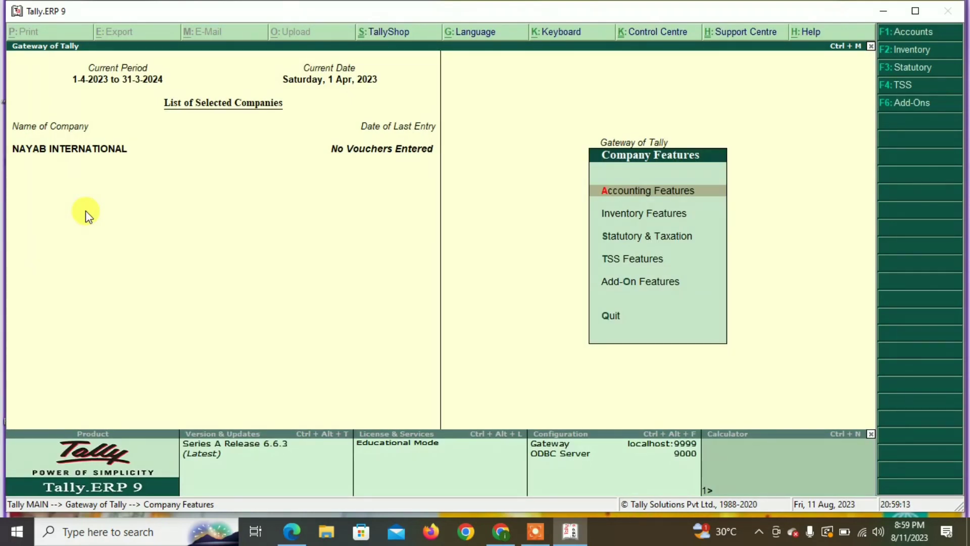
pyautogui.press('Escape')
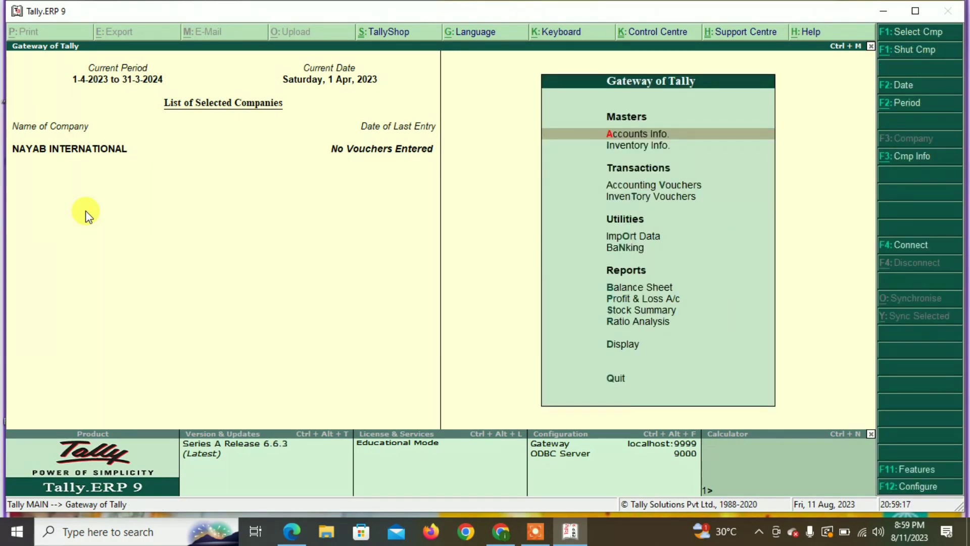
# Step: Start a new ledger named INVESTMENT under the Investments group
pyautogui.press('Return')
pyautogui.press('Down')
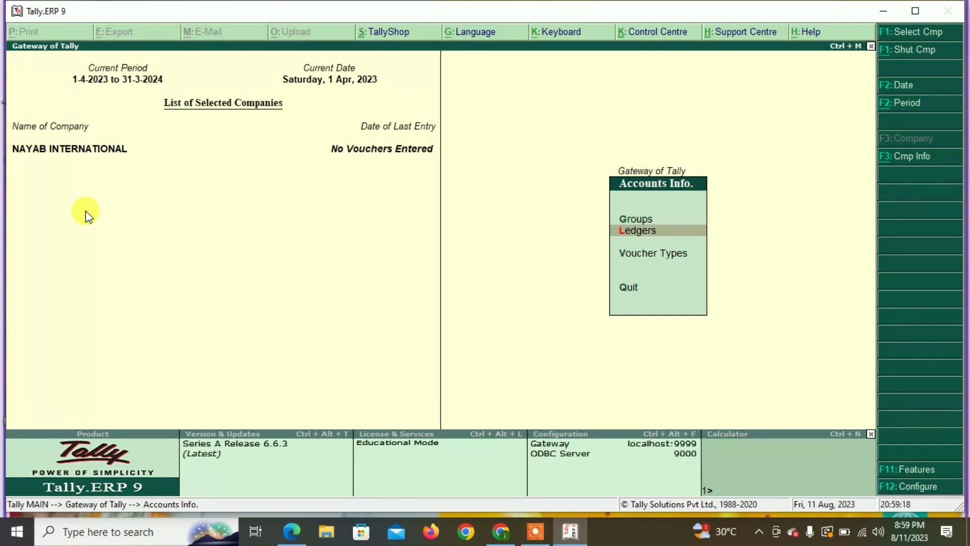
pyautogui.press('Return')
pyautogui.press('Return')
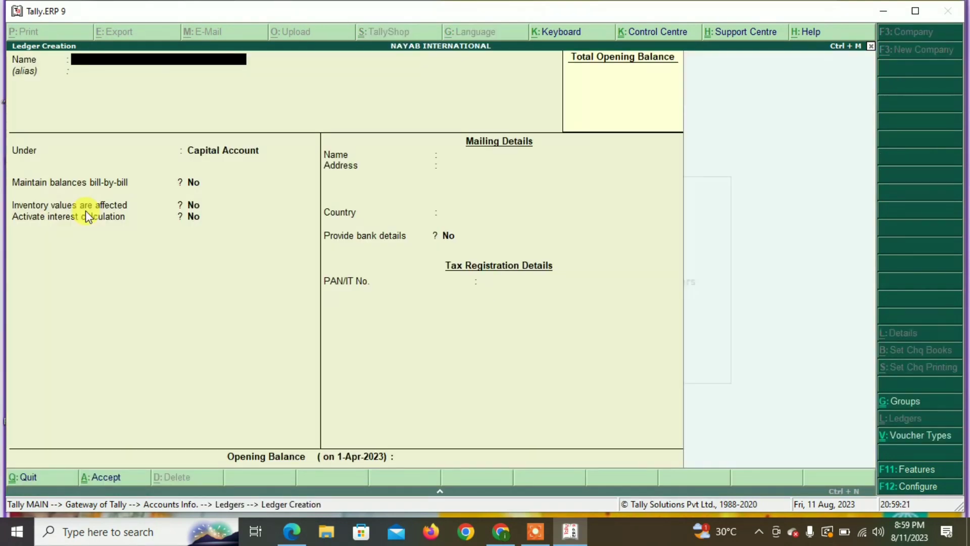
pyautogui.write('INVESTMENT')
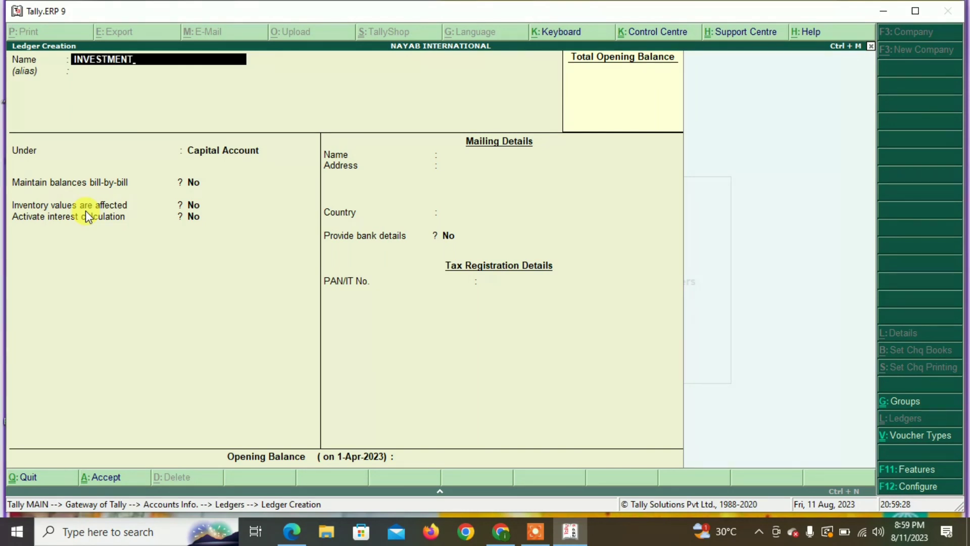
pyautogui.press('Return')
pyautogui.press('Return')
pyautogui.write('INV')
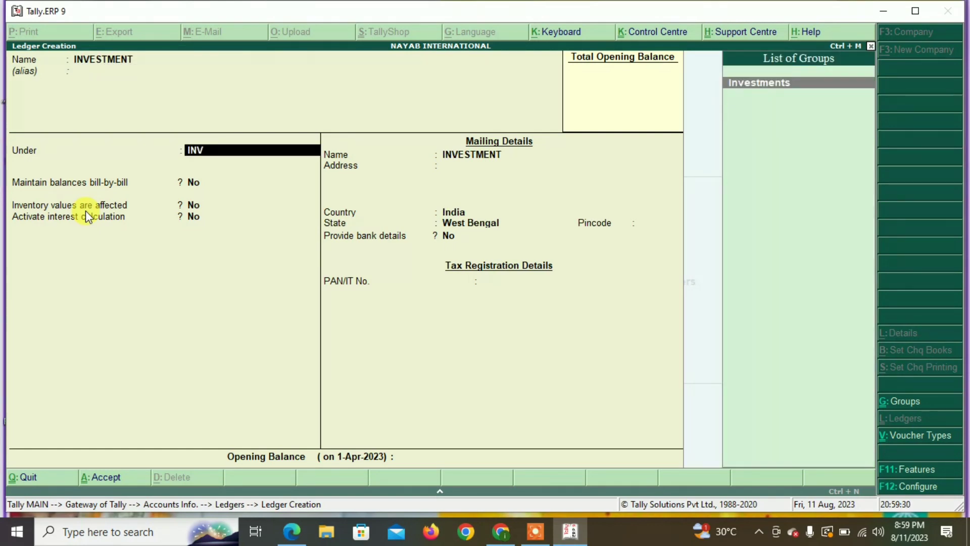
pyautogui.press('Return')
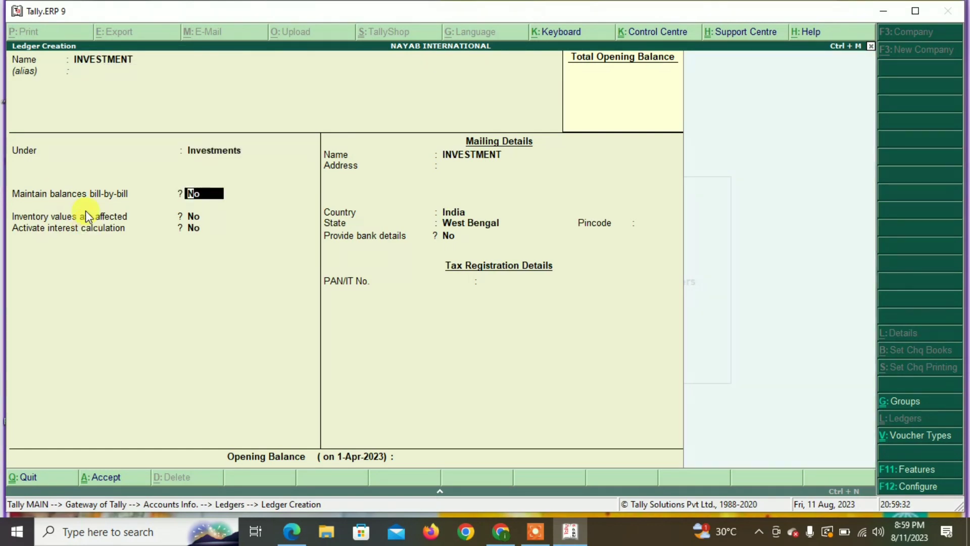
# Step: Turn on bill-by-bill balances and interest calculation for the INVESTMENT ledger, leaving the default credit period blank
pyautogui.press('y')
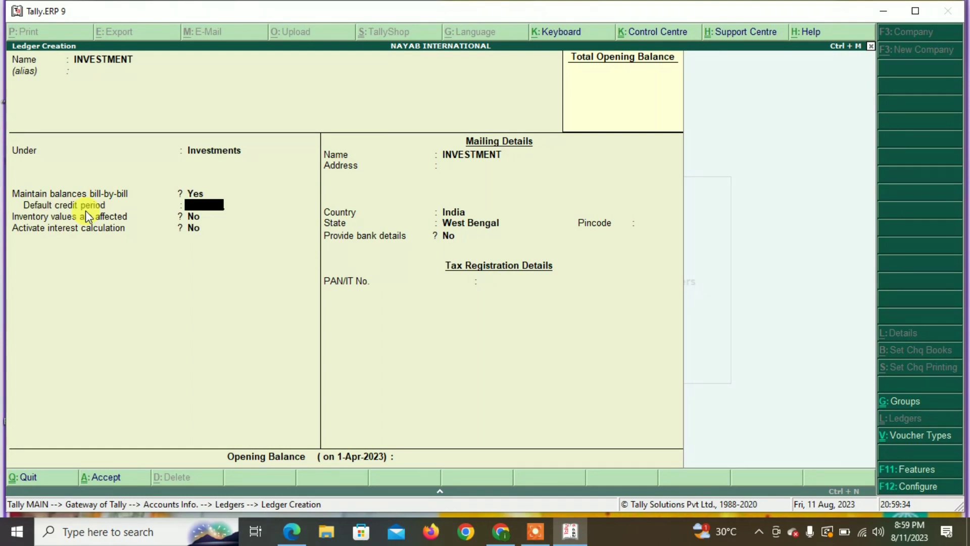
pyautogui.press('Return')
pyautogui.write('Y')
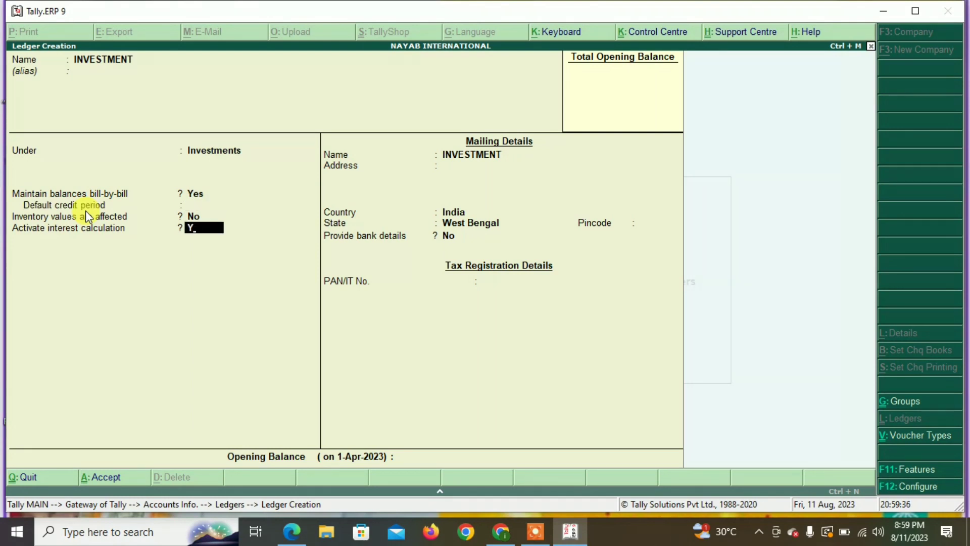
pyautogui.press('Return')
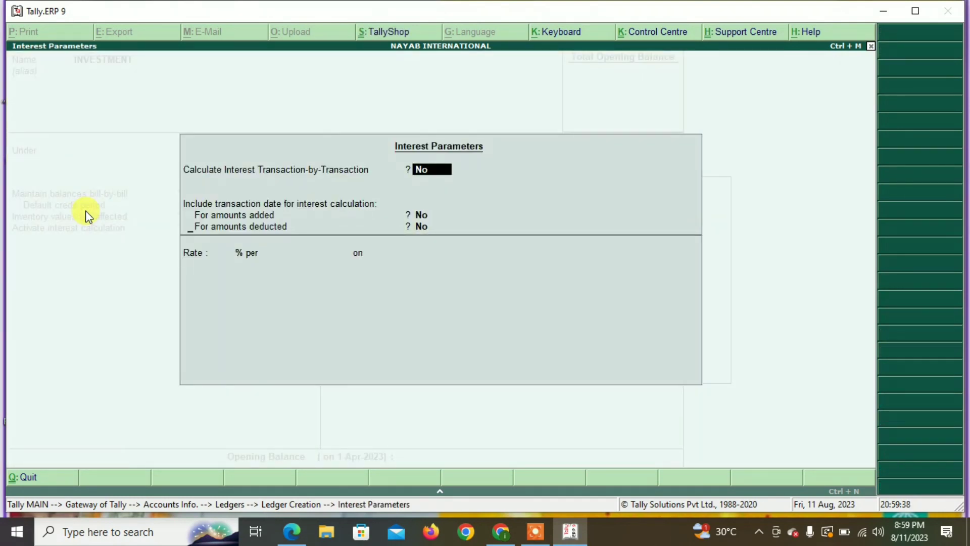
pyautogui.press('Escape')
pyautogui.press('Return')
# Step: Set interest to calculate transaction by transaction, overriding parameters and advanced parameters, with transaction dates excluded for added and deducted amounts
pyautogui.write('Y')
pyautogui.press('Return')
pyautogui.write('Y')
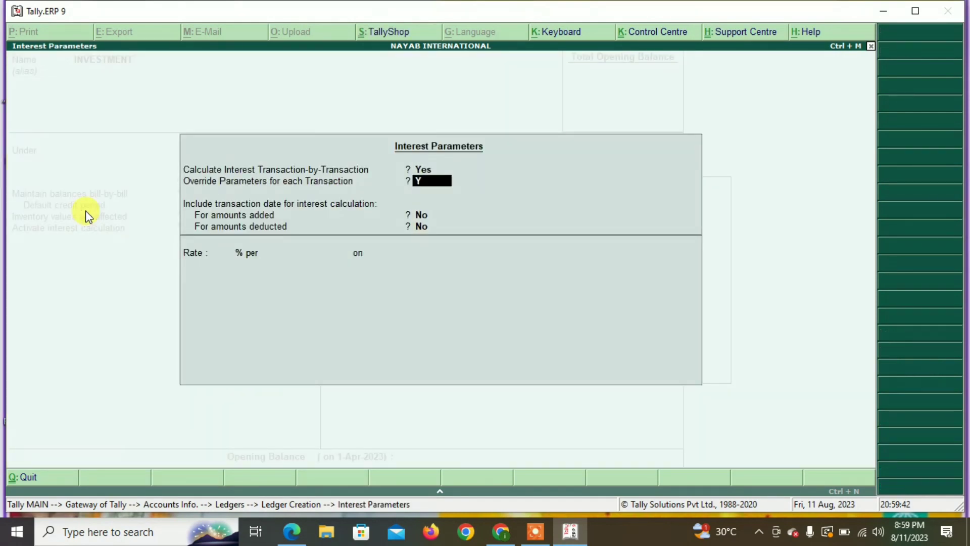
pyautogui.press('Return')
pyautogui.write('Y')
pyautogui.press('Return')
pyautogui.press('Return')
pyautogui.press('Return')
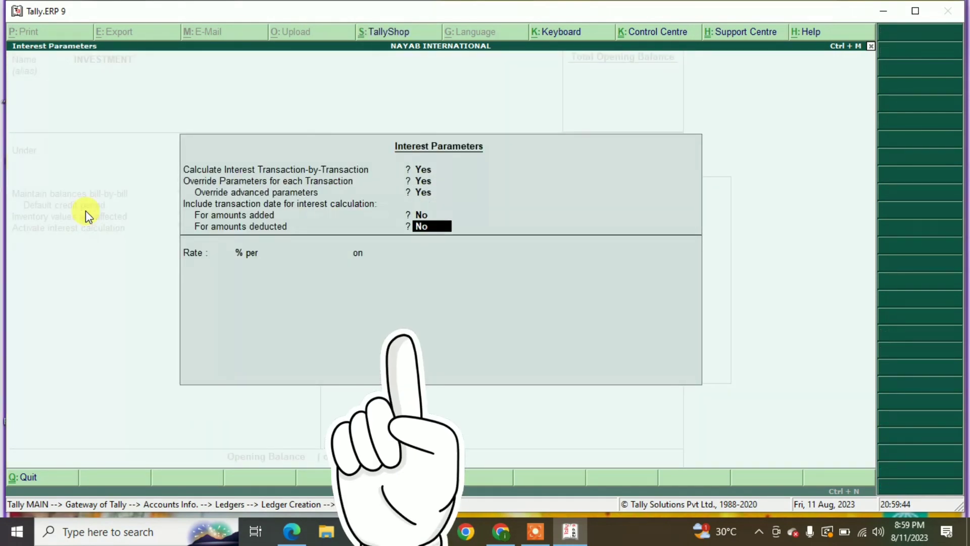
# Step: Set the interest rate to 10% per Calendar Year on All Balances, with applicability Always
pyautogui.write('10')
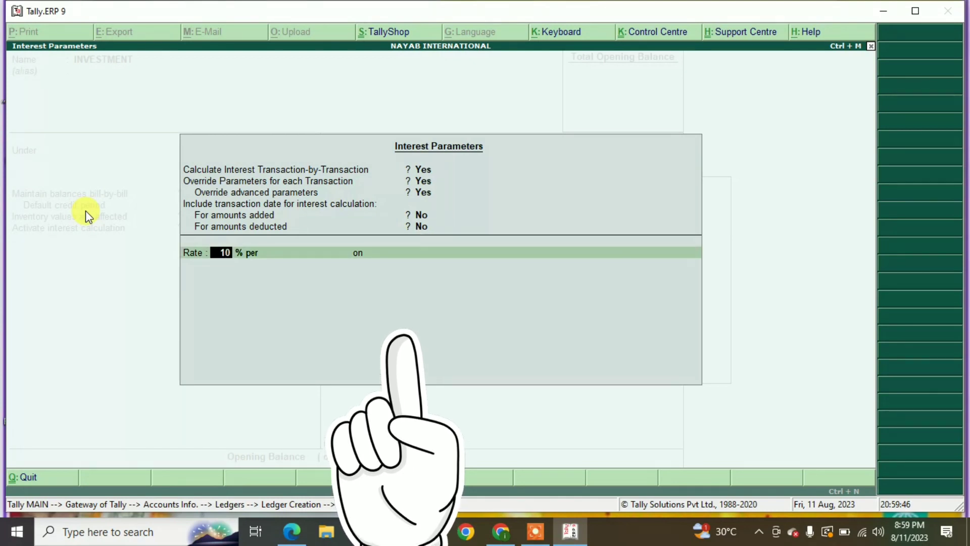
pyautogui.press('Return')
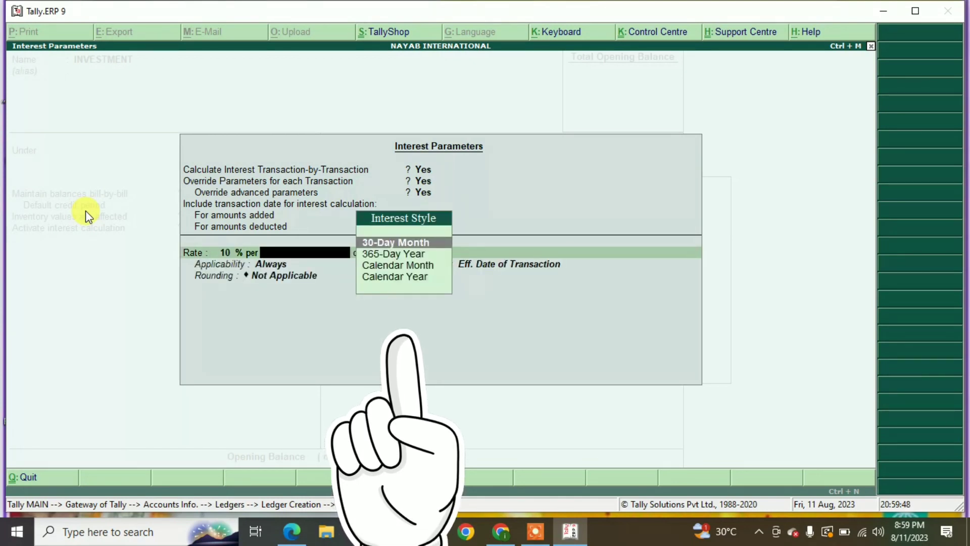
pyautogui.press('Down')
pyautogui.press('Down')
pyautogui.press('Down')
pyautogui.press('Return')
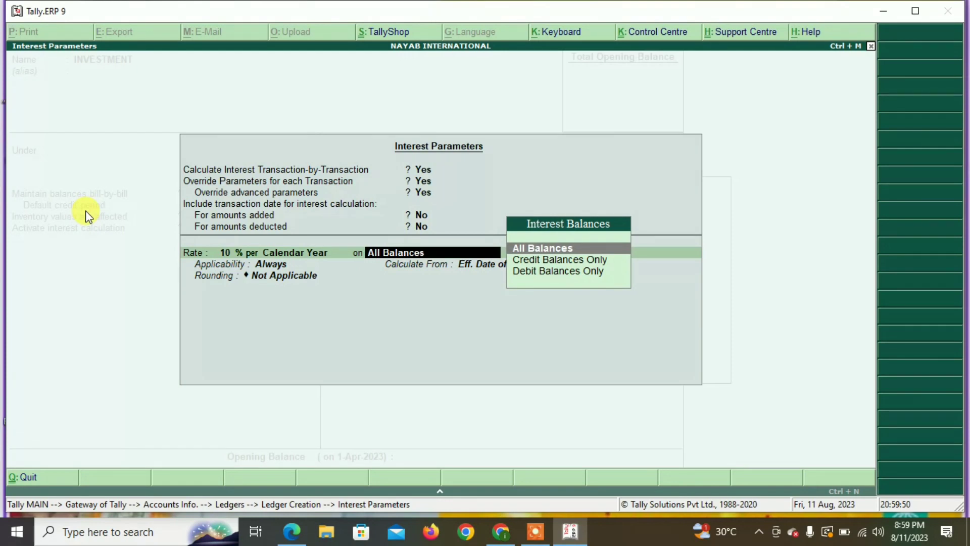
pyautogui.press('Return')
pyautogui.press('Return')
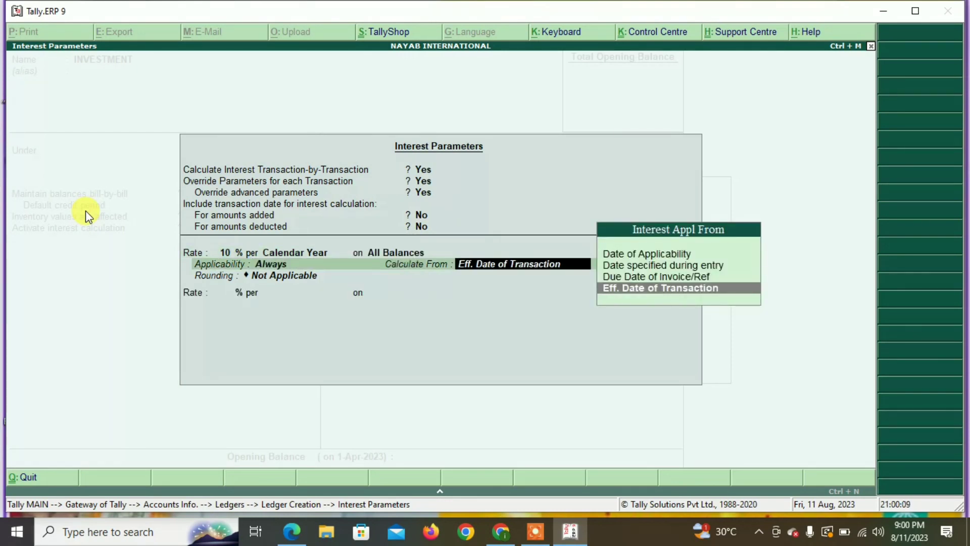
# Step: Set interest to calculate from the Date specified during entry, with rounding Not Applicable
pyautogui.press('Up')
pyautogui.press('Up')
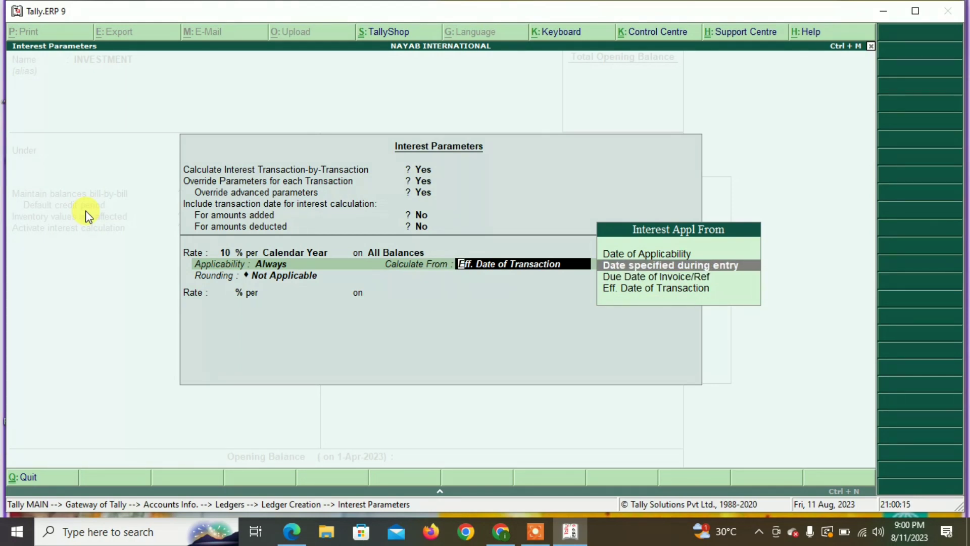
pyautogui.press('Down')
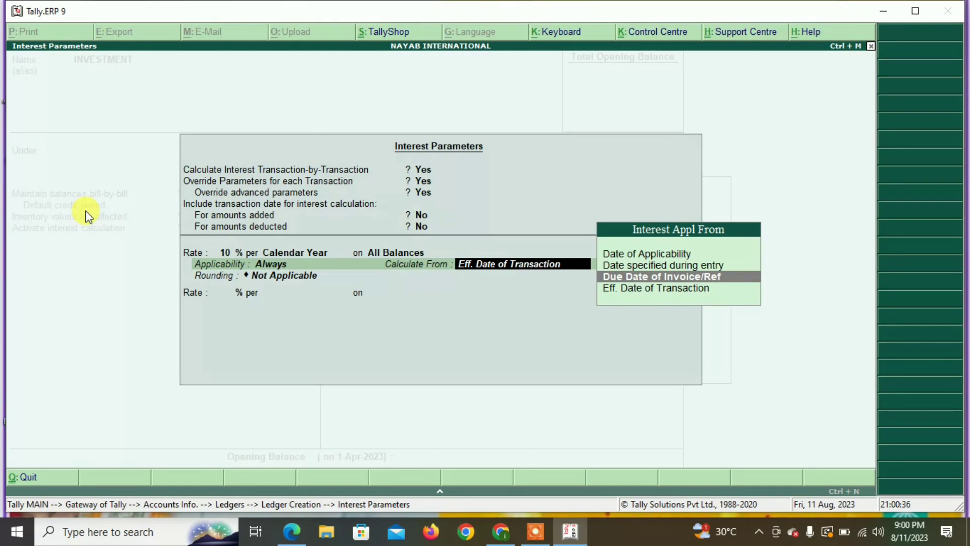
pyautogui.press('Up')
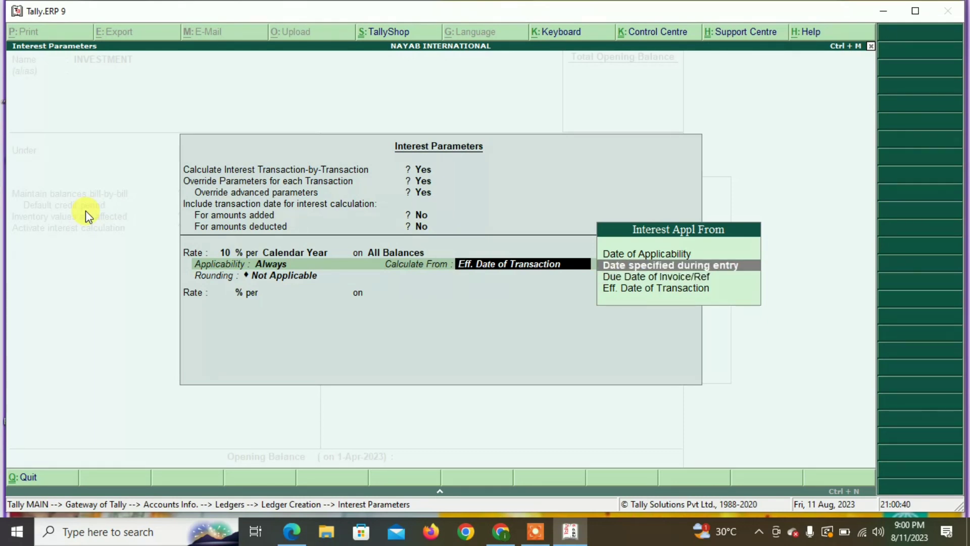
pyautogui.press('Return')
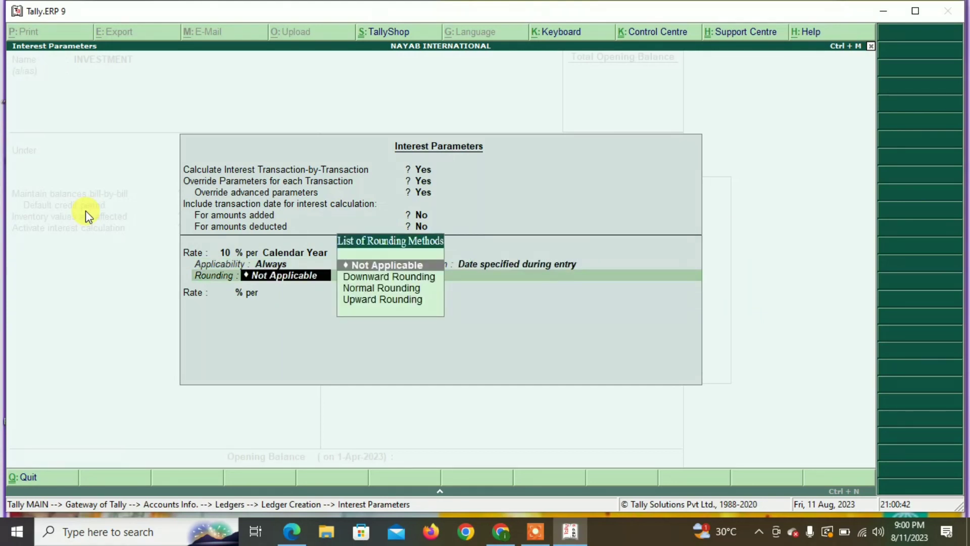
pyautogui.press('Return')
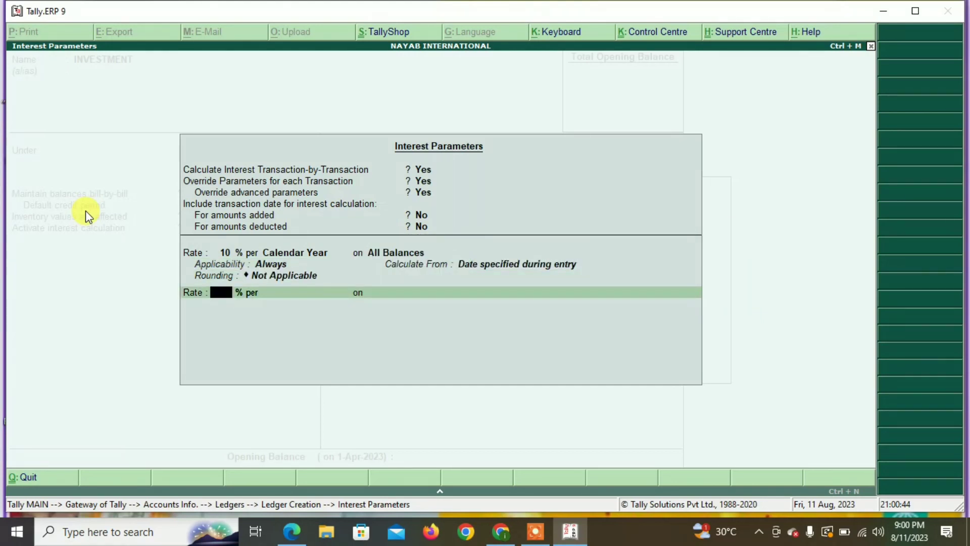
# Step: Finish the interest parameters with no second rate and save the INVESTMENT ledger
pyautogui.press('Return')
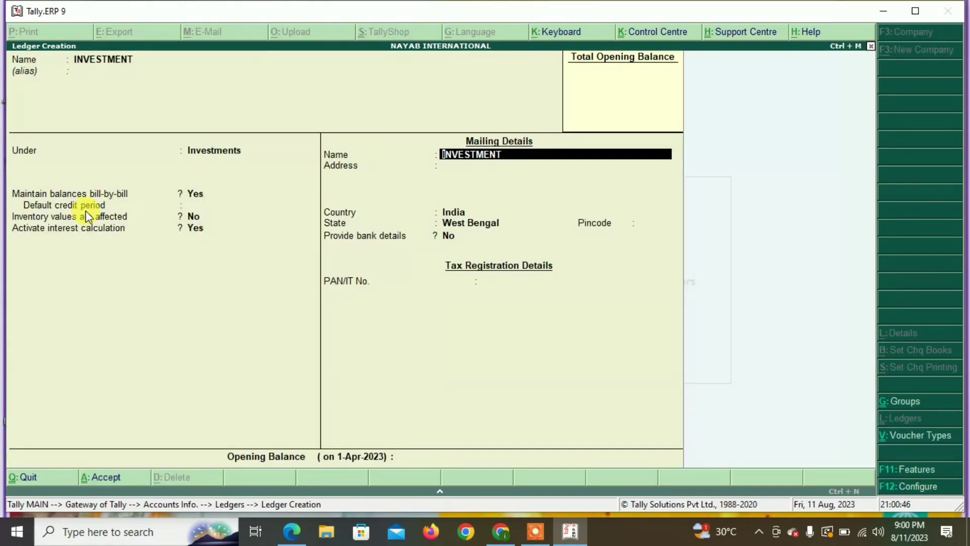
pyautogui.hotkey('ctrl', 'a')
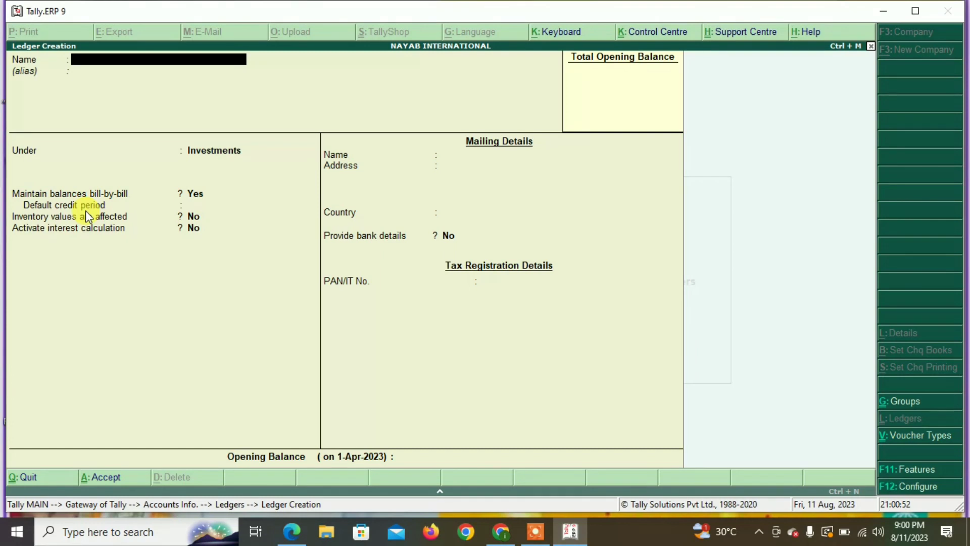
# Step: Name a new ledger INTEREST RECV and place it under Indirect Incomes
pyautogui.write('INTEREST RECV')
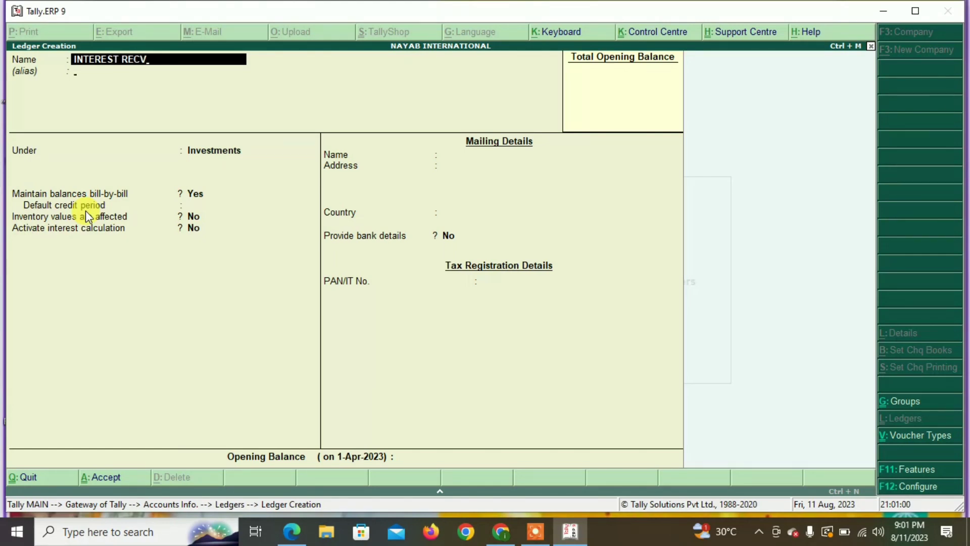
pyautogui.press('Return')
pyautogui.press('Return')
pyautogui.write('IND')
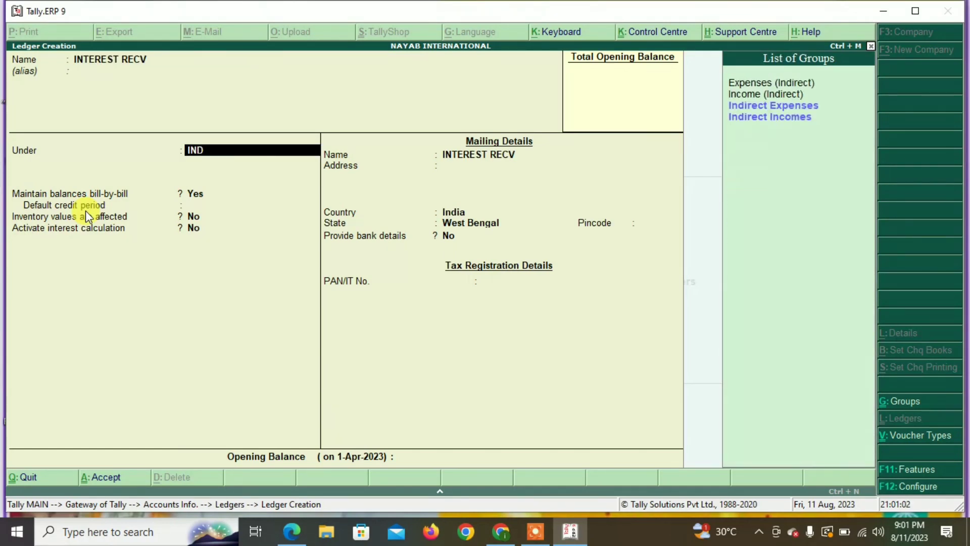
pyautogui.press('Down')
pyautogui.press('Down')
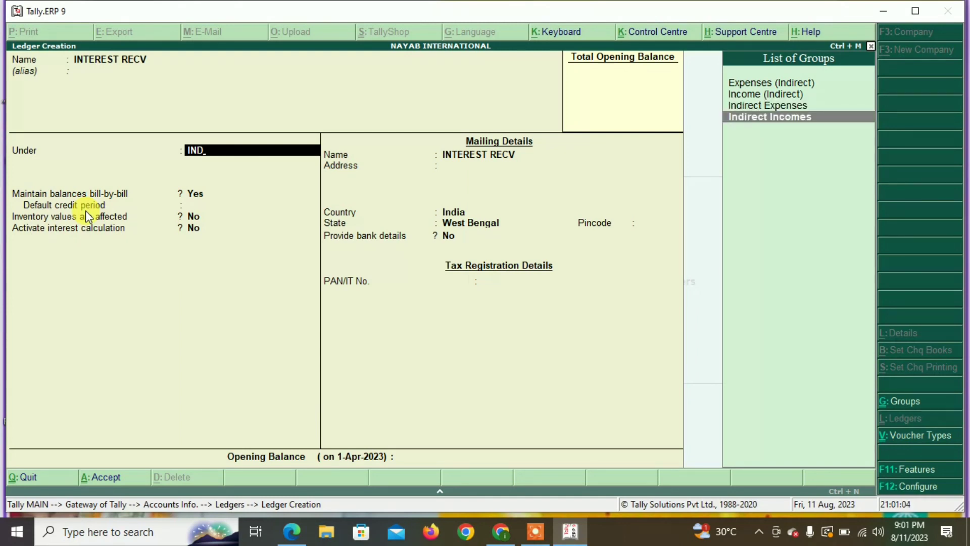
pyautogui.press('Return')
# Step: Save the INTEREST RECV ledger with interest calculation off and type of ledger Not Applicable, and quit ledger creation
pyautogui.press('Return')
pyautogui.press('Return')
pyautogui.press('Return')
pyautogui.press('Return')
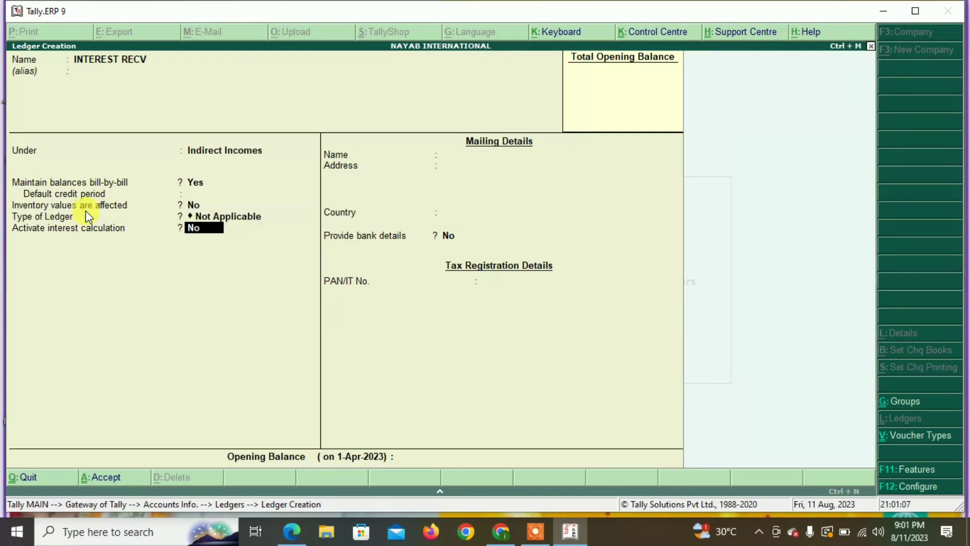
pyautogui.press('Return')
pyautogui.press('Return')
pyautogui.press('Return')
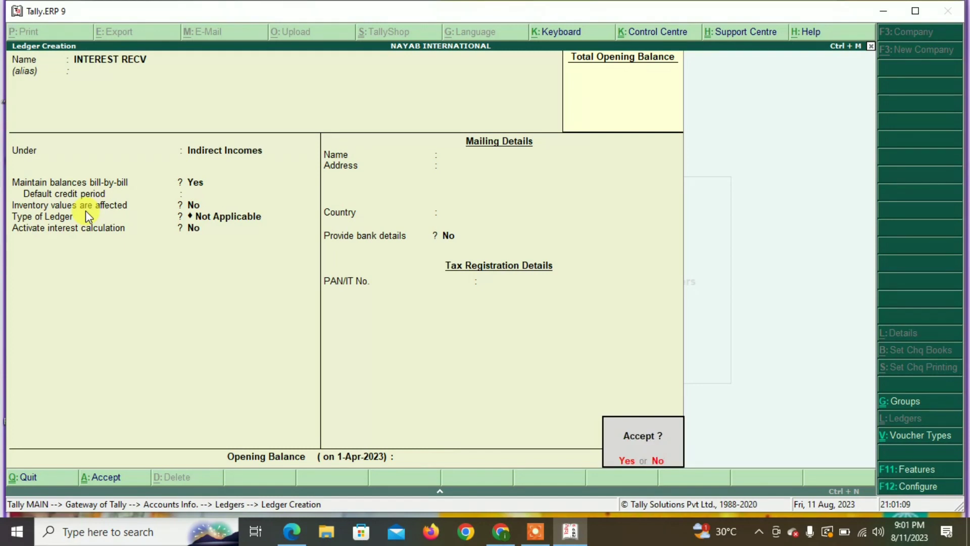
pyautogui.press('Return')
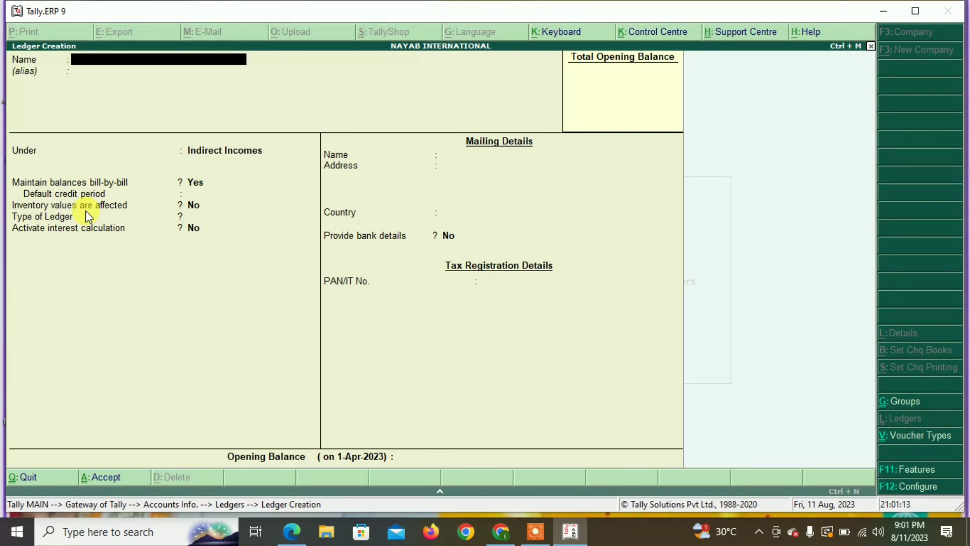
pyautogui.press('Escape')
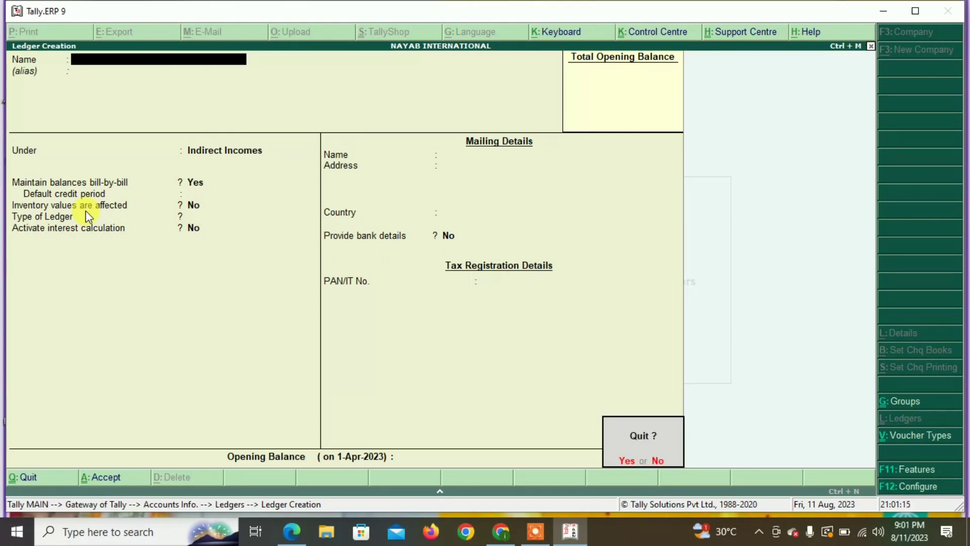
pyautogui.press('y')
# Step: Alter the Cash ledger to have an opening balance of 1,00,000.00 Dr and save it
pyautogui.press('Down')
pyautogui.press('Down')
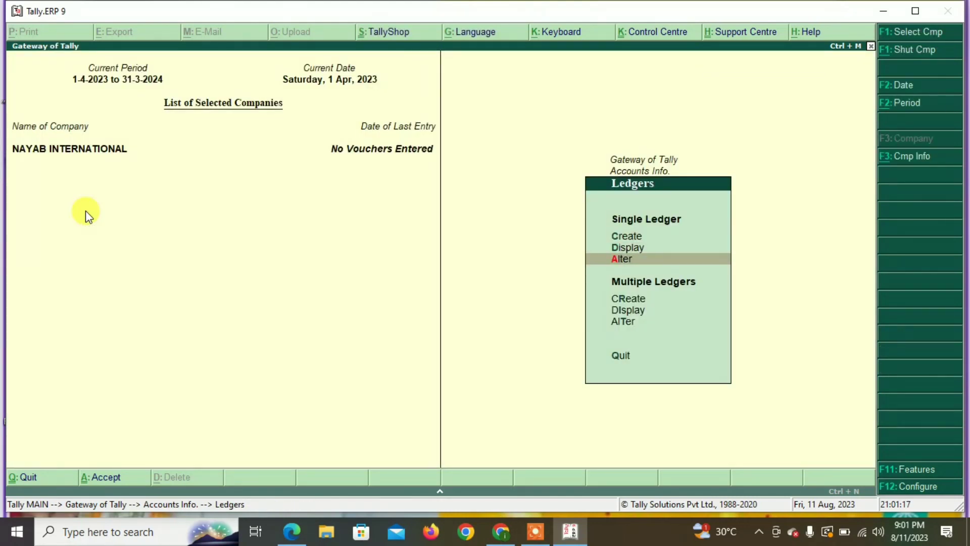
pyautogui.press('Return')
pyautogui.press('Return')
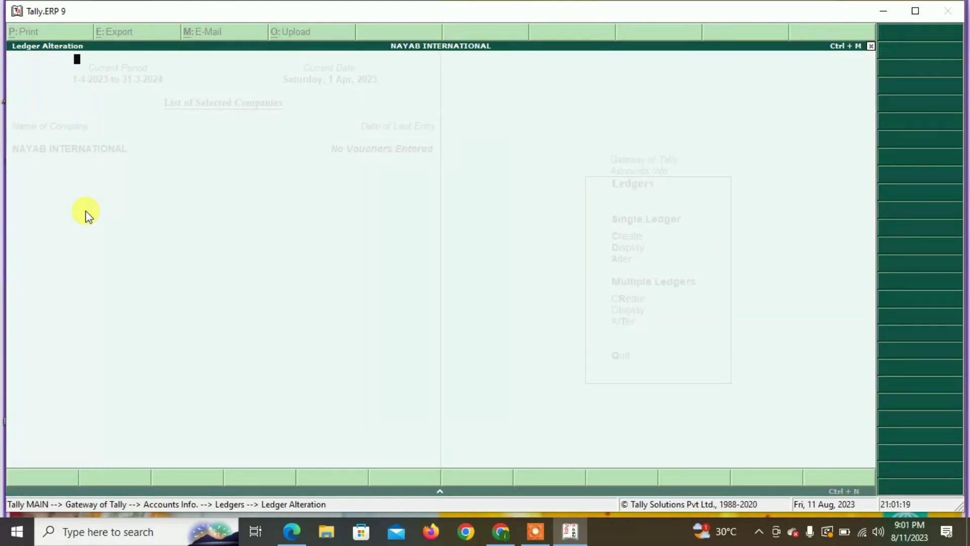
pyautogui.press('Return')
pyautogui.press('Return')
pyautogui.press('Return')
pyautogui.press('Return')
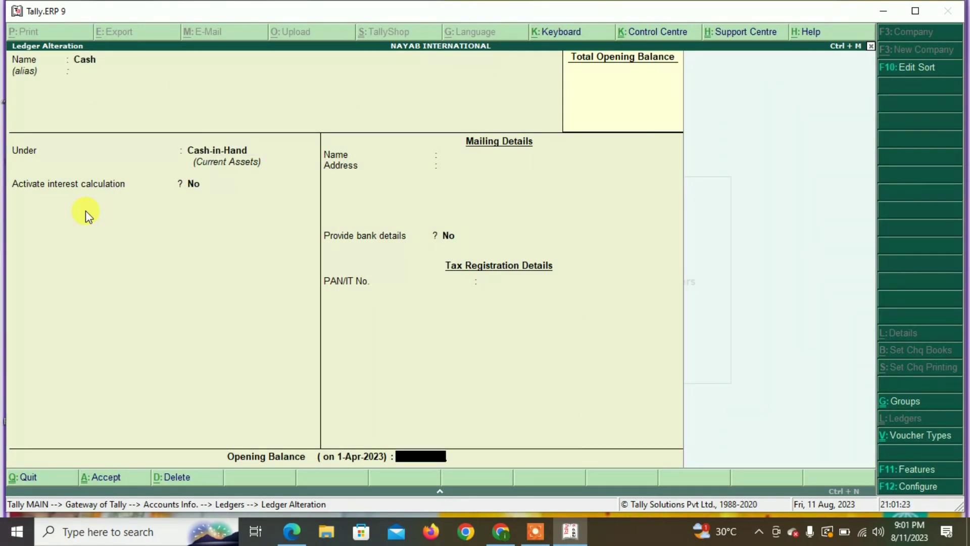
pyautogui.write('100000')
pyautogui.press('Return')
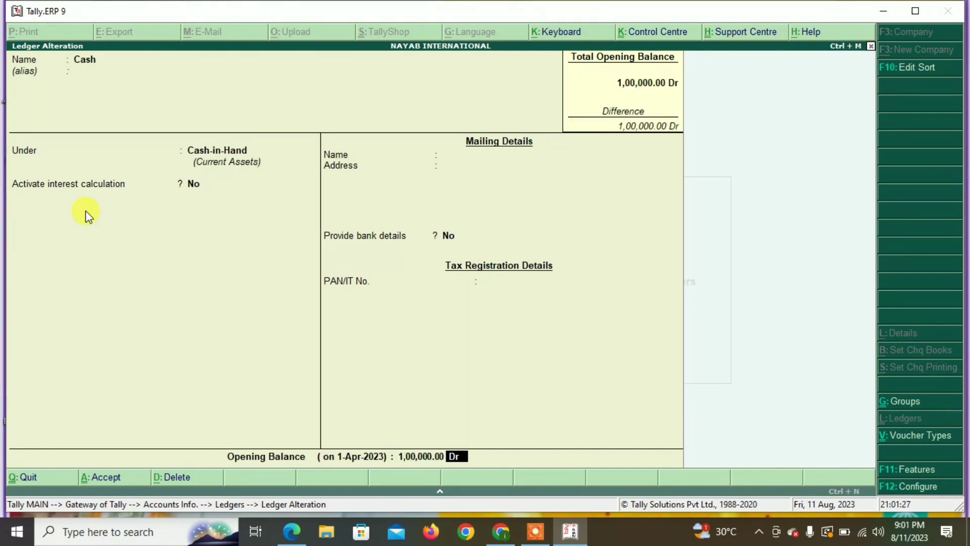
pyautogui.press('Return')
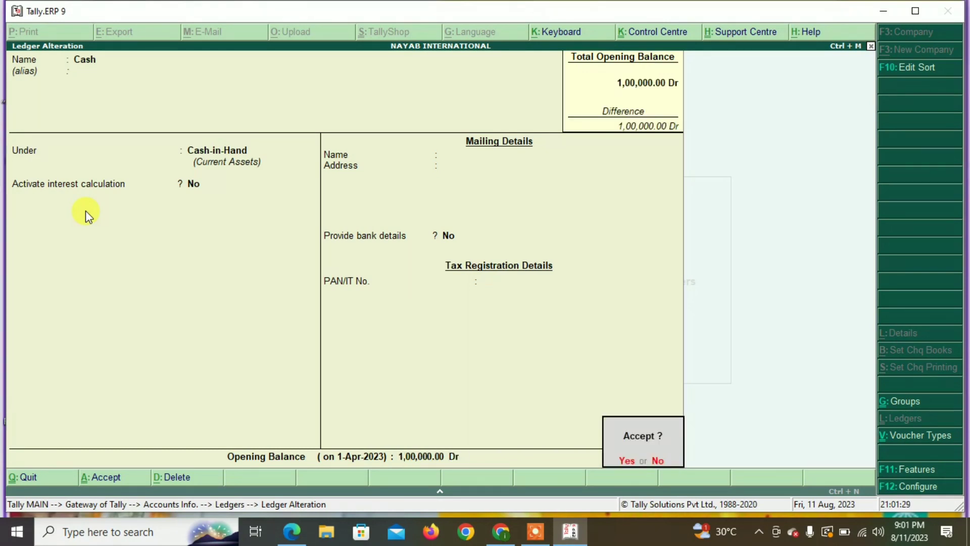
pyautogui.press('Return')
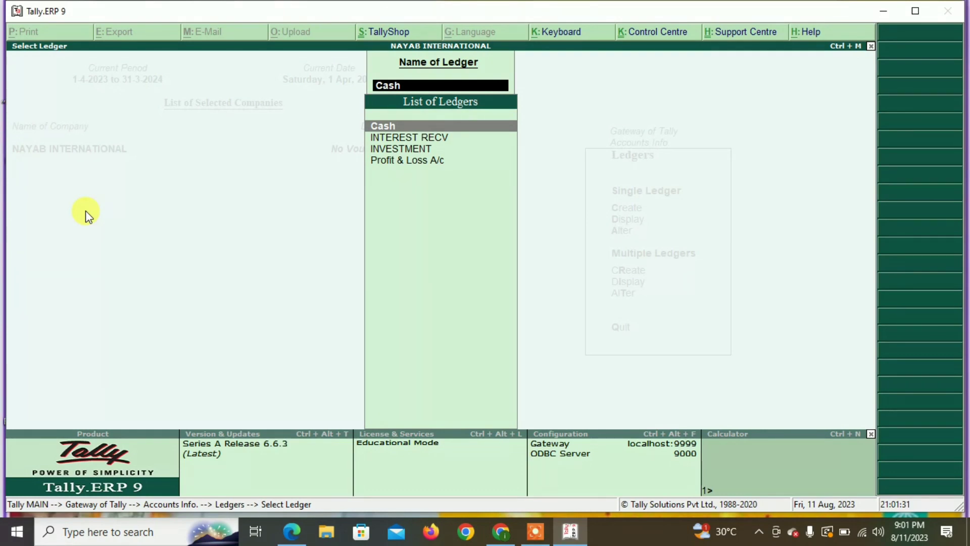
pyautogui.press('Escape')
pyautogui.press('Escape')
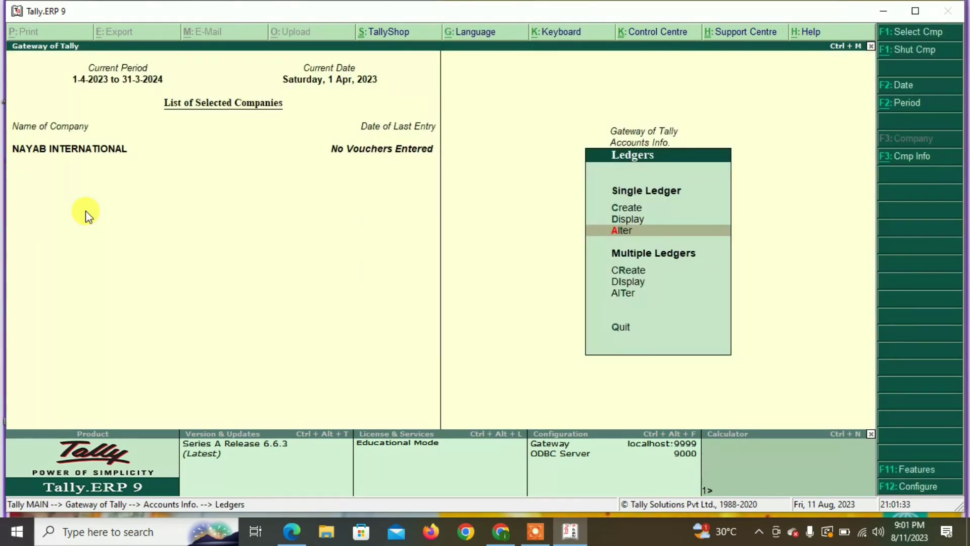
# Step: Open the Debit Note voucher type for alteration
pyautogui.press('Escape')
pyautogui.press('Down')
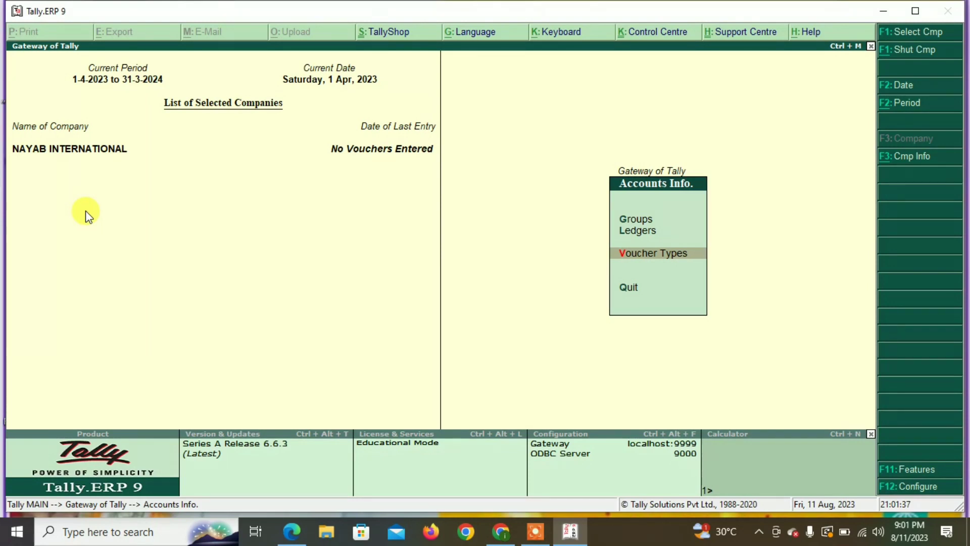
pyautogui.press('Return')
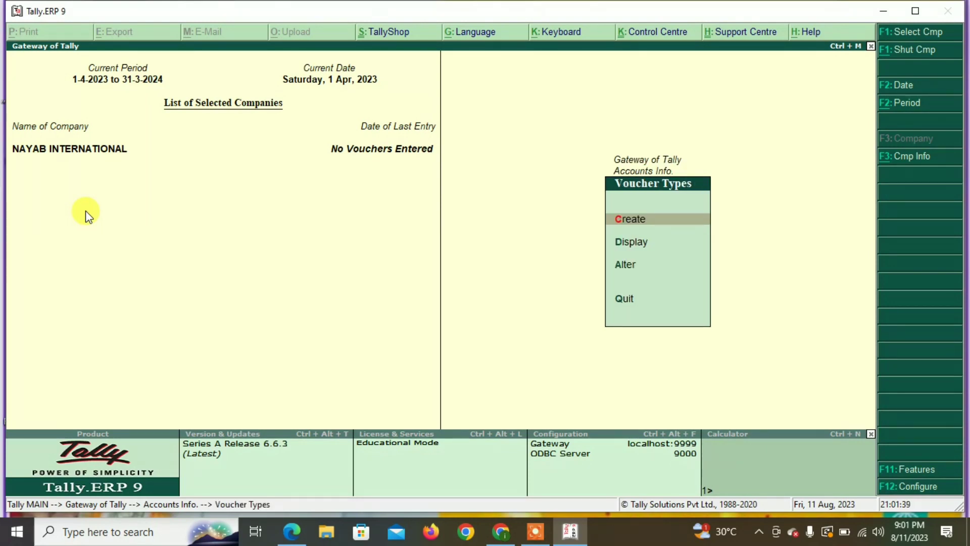
pyautogui.press('Down')
pyautogui.press('Down')
pyautogui.press('Down')
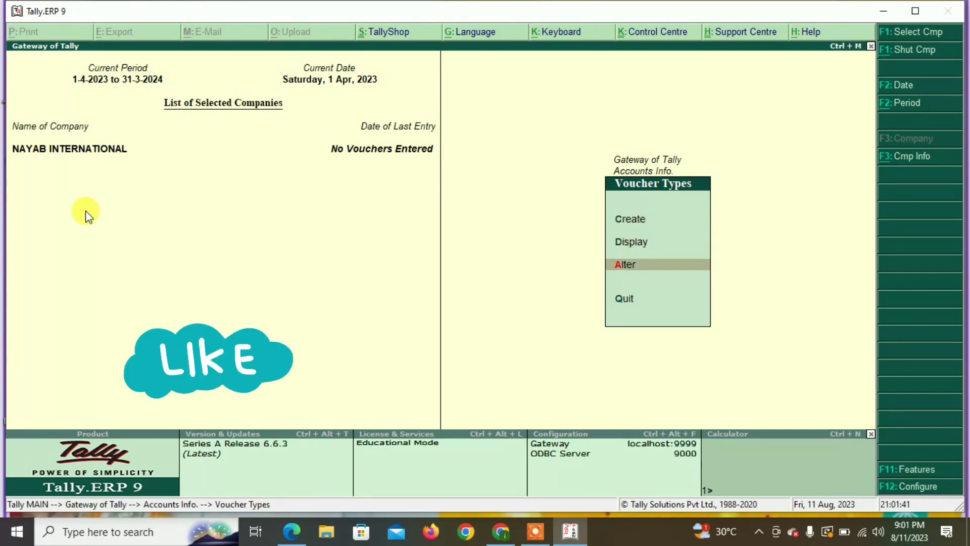
pyautogui.press('Up')
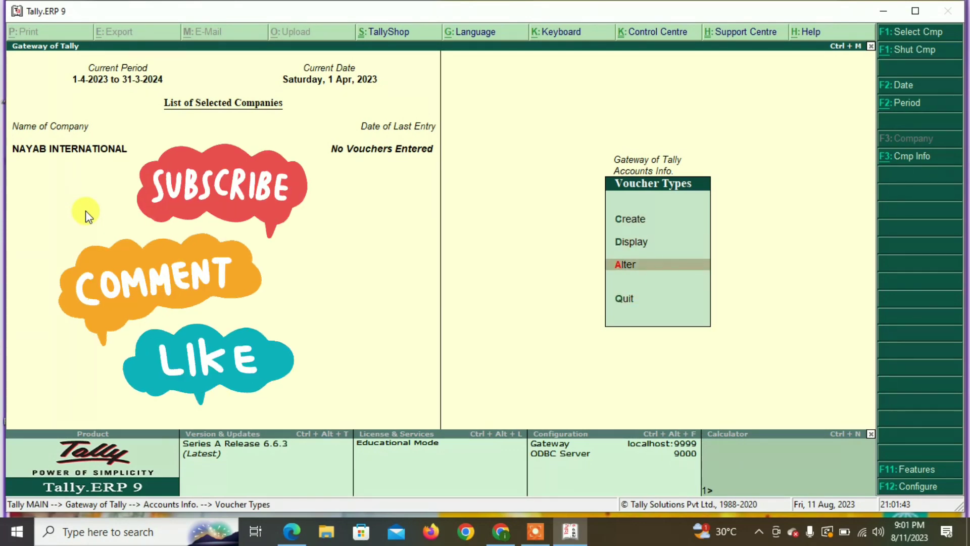
pyautogui.press('Return')
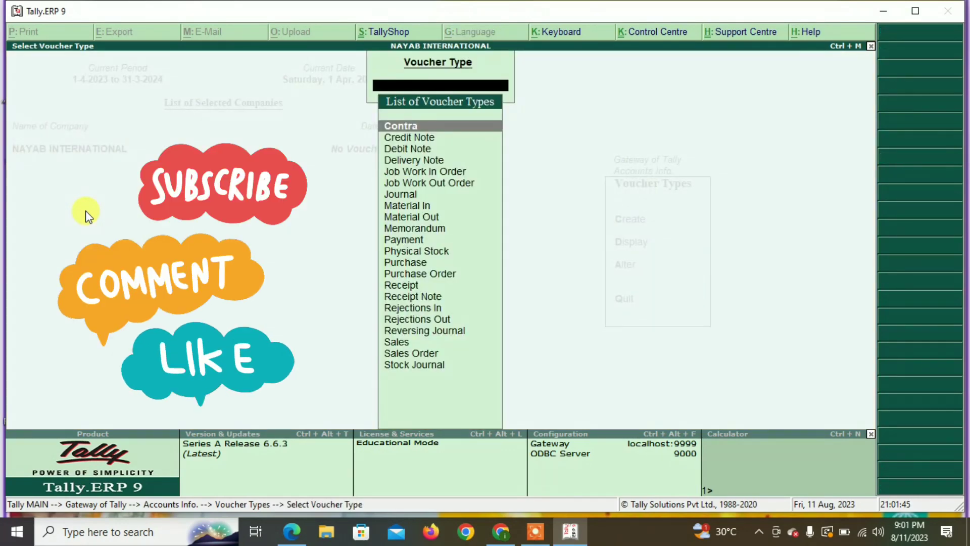
pyautogui.write('DE')
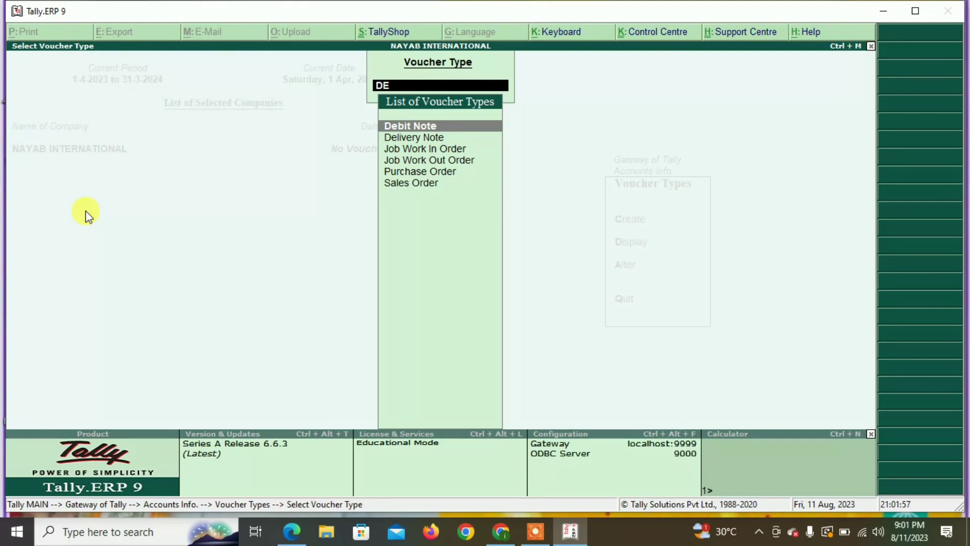
pyautogui.press('Return')
# Step: Add a class named INT RECV to the Debit Note voucher type, leaving its general and printing settings at their defaults
pyautogui.press('Return')
pyautogui.press('Return')
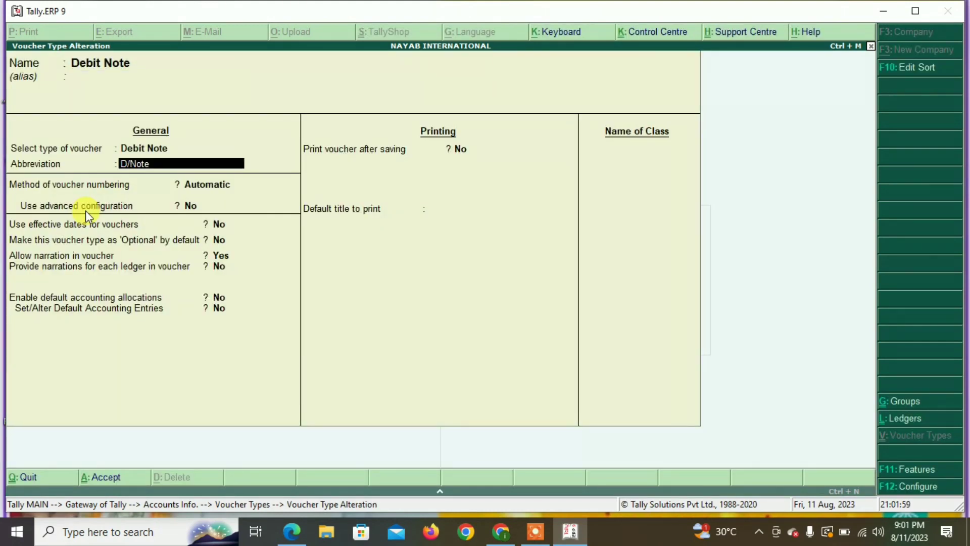
pyautogui.press('Return')
pyautogui.press('Return')
pyautogui.press('Return')
pyautogui.press('Return')
pyautogui.press('Return')
pyautogui.press('Return')
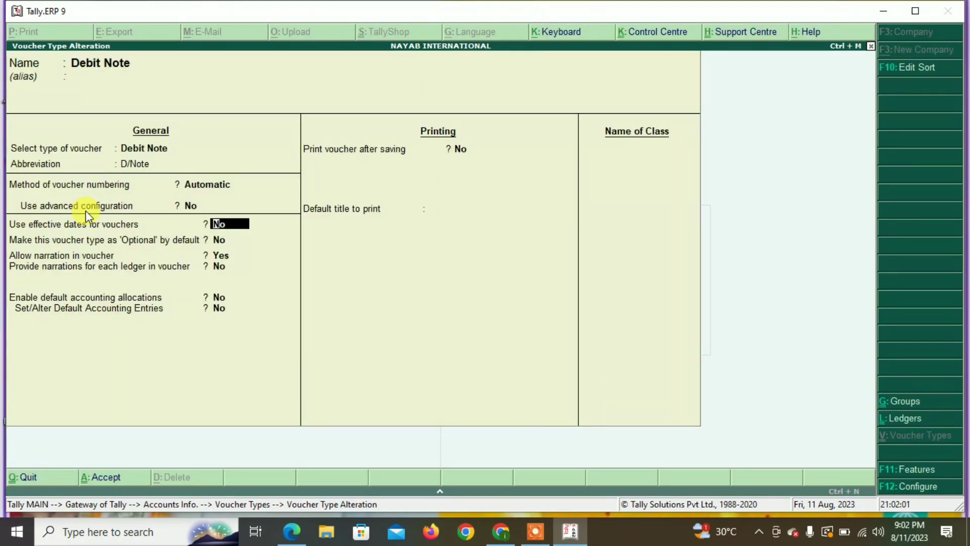
pyautogui.press('Return')
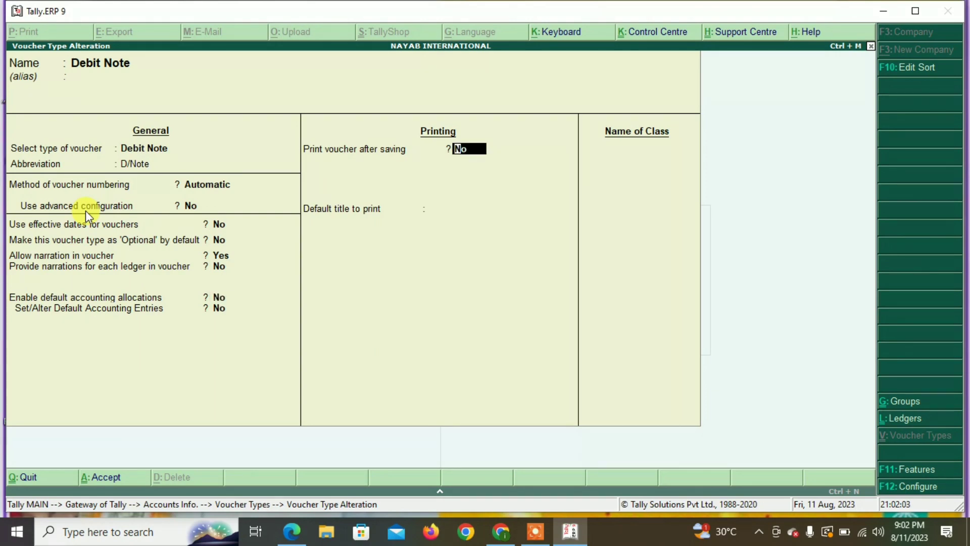
pyautogui.press('Return')
pyautogui.press('Return')
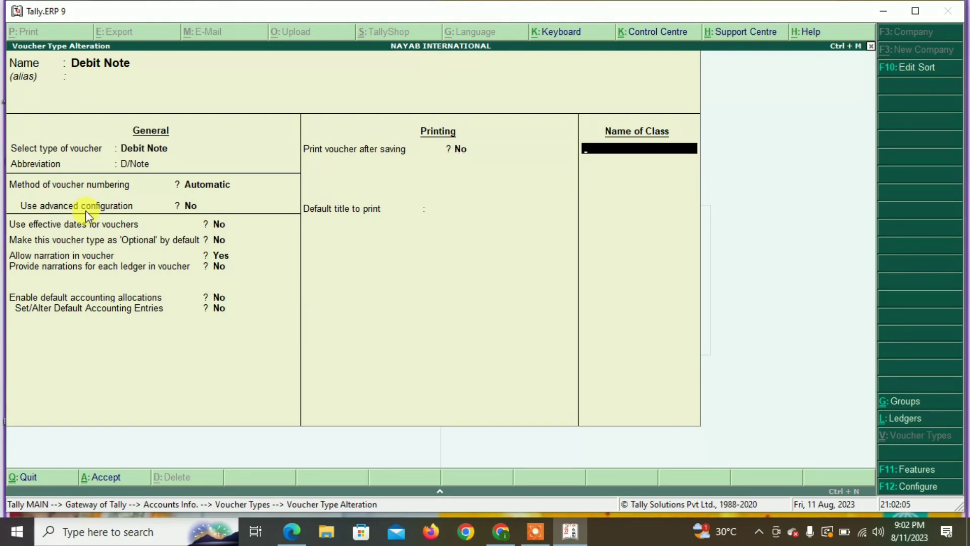
pyautogui.write('INT RECV')
pyautogui.press('Return')
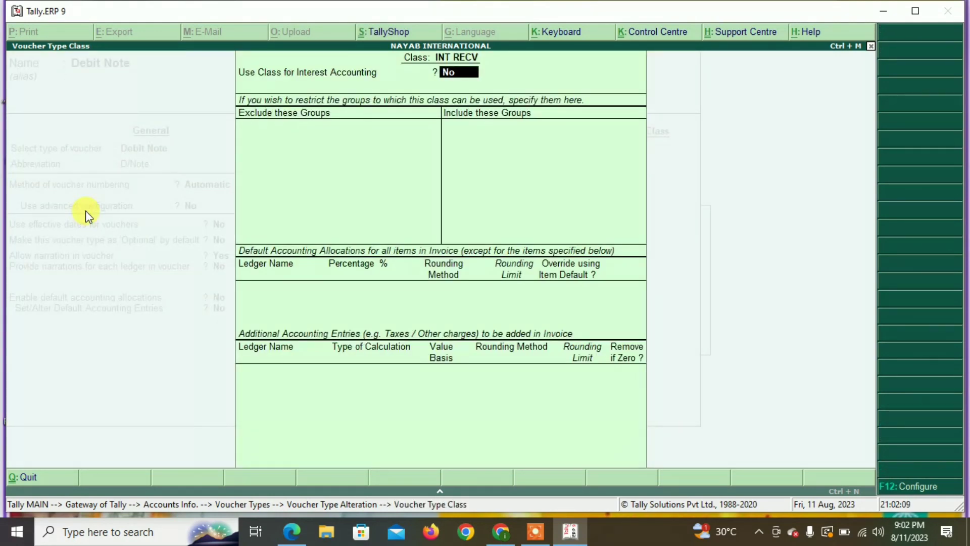
# Step: Enable interest accounting with amounts treated as compound interest for the INT RECV class, and save the Debit Note voucher type
pyautogui.write('y')
pyautogui.press('Return')
pyautogui.write('y')
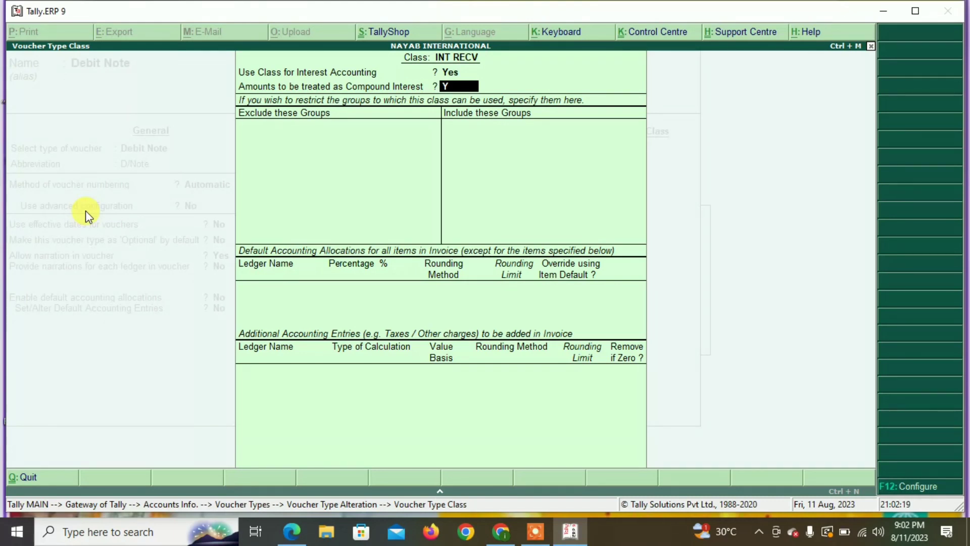
pyautogui.press('Return')
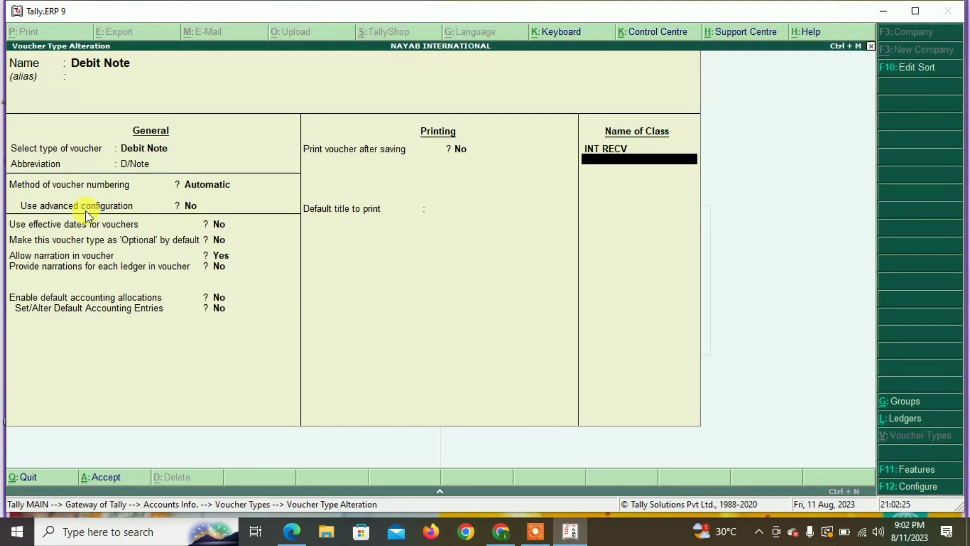
pyautogui.hotkey('ctrl', 'a')
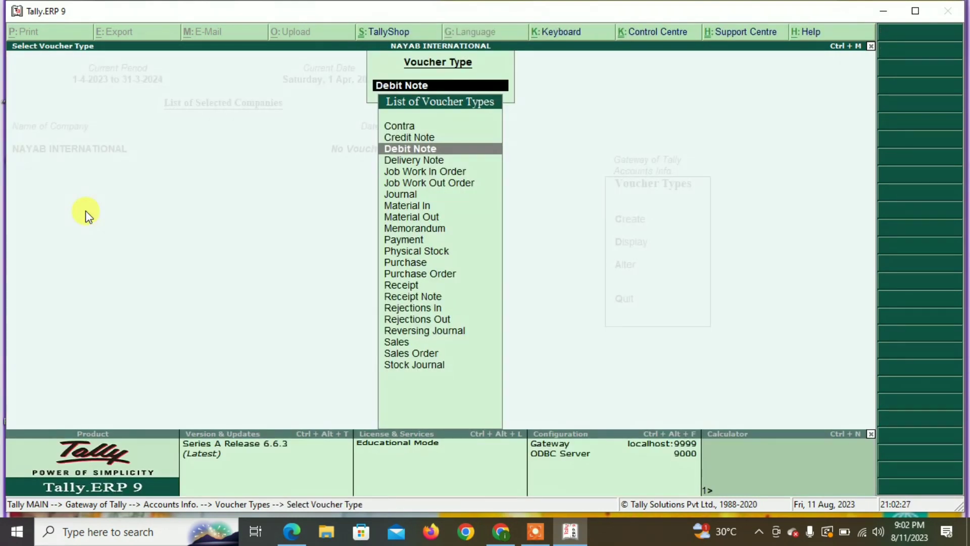
pyautogui.press('Escape')
pyautogui.press('Escape')
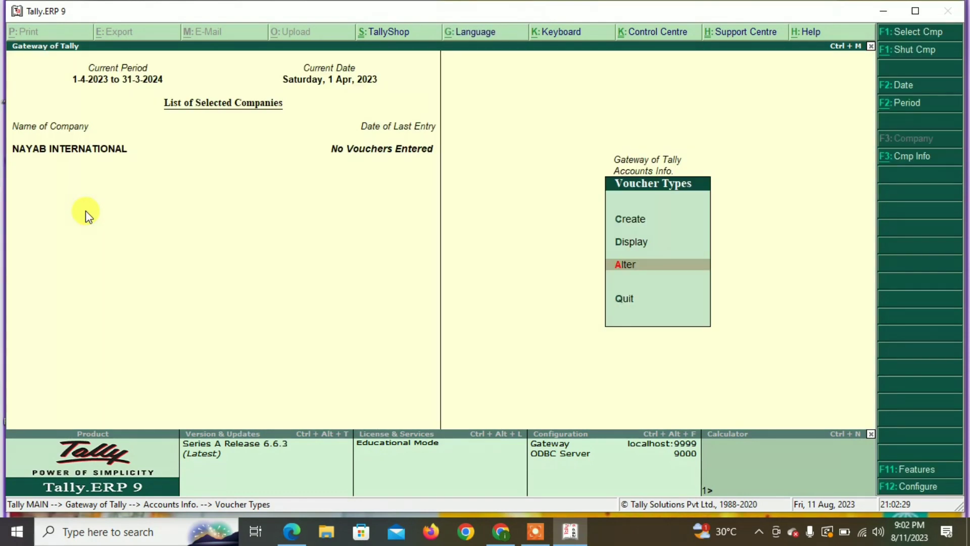
pyautogui.press('Escape')
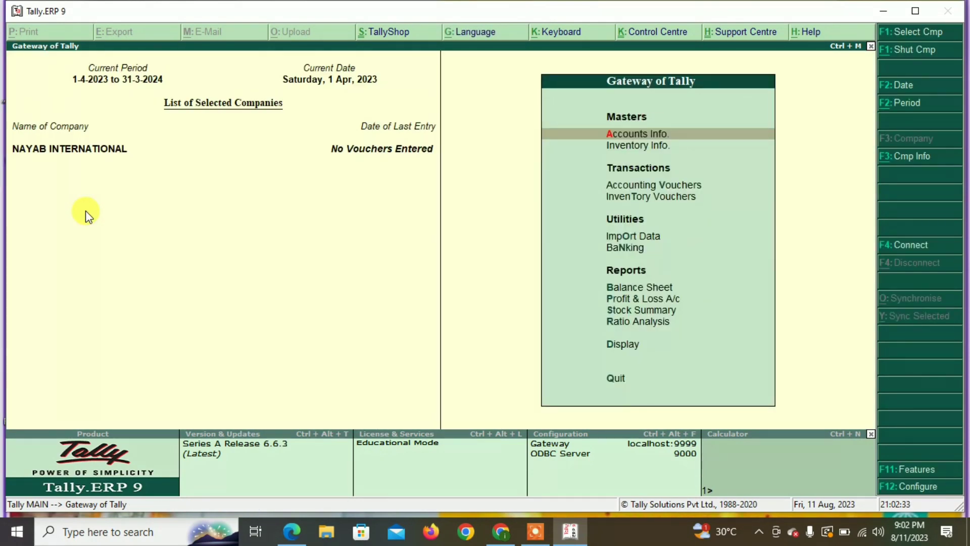
# Step: Start a Payment voucher and turn off single entry mode for payment, receipt and contra vouchers in its configuration
pyautogui.press('Down')
pyautogui.press('Down')
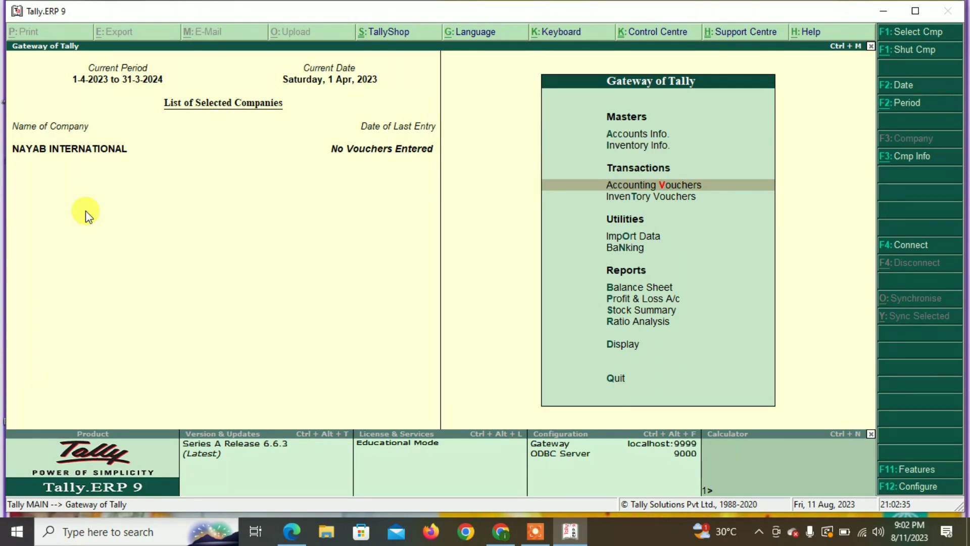
pyautogui.press('Return')
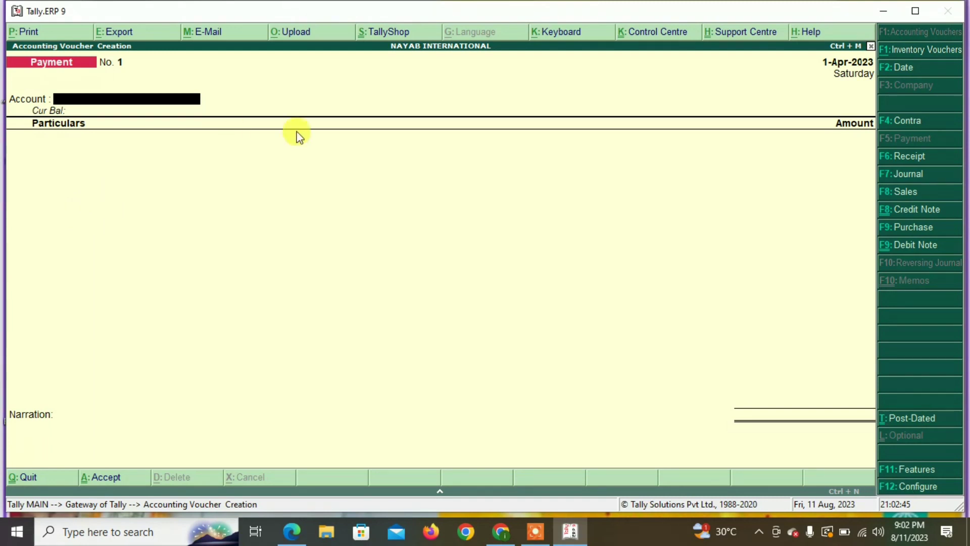
pyautogui.click(927, 487)
pyautogui.press('Return')
pyautogui.write('n')
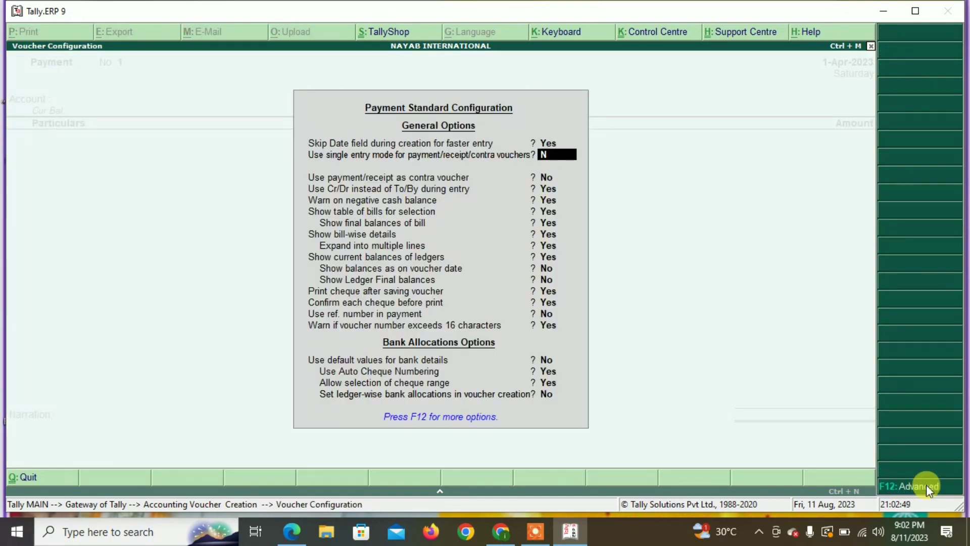
pyautogui.press('Return')
pyautogui.hotkey('ctrl', 'a')
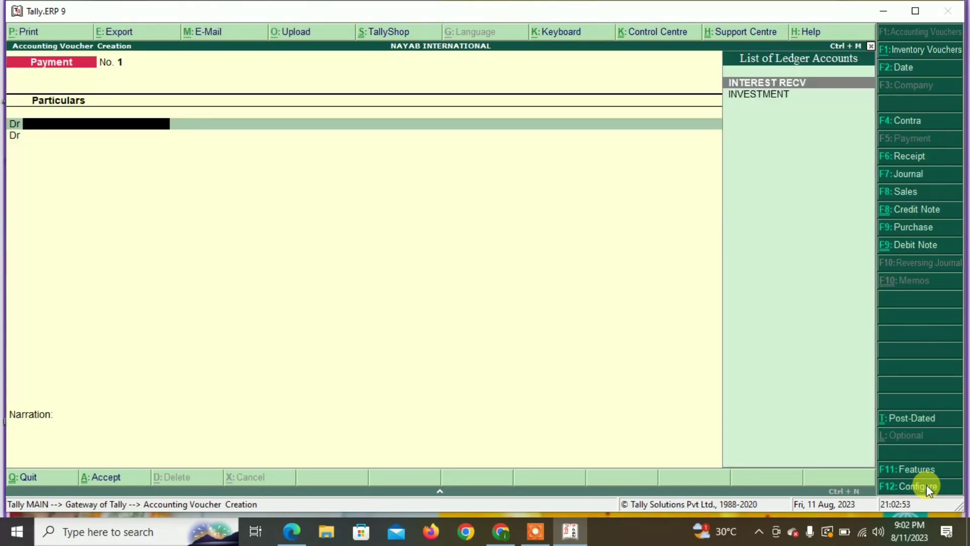
# Step: Debit the INVESTMENT ledger with 1,00,000 in the Payment voucher
pyautogui.press('Down')
pyautogui.press('Return')
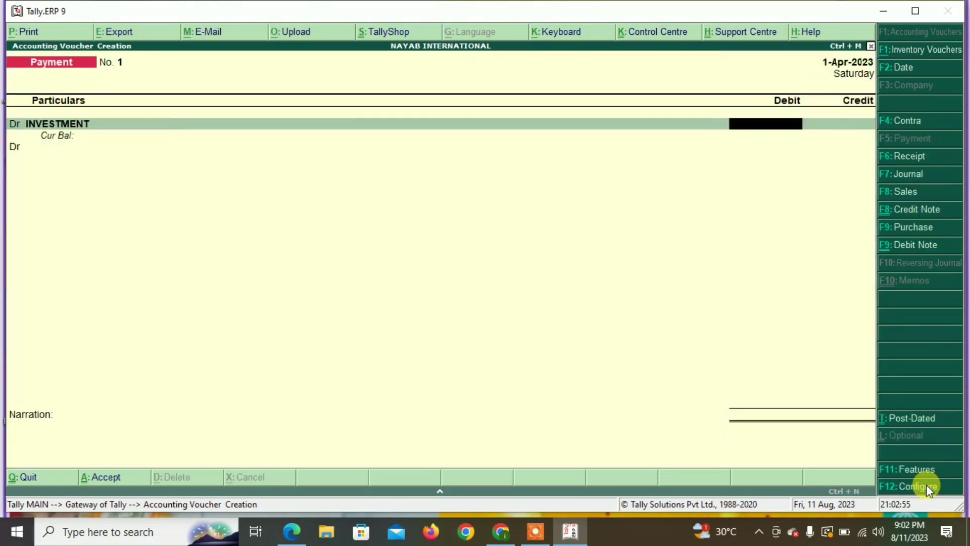
pyautogui.write('1,')
pyautogui.write('00,00')
pyautogui.write('0')
pyautogui.press('Return')
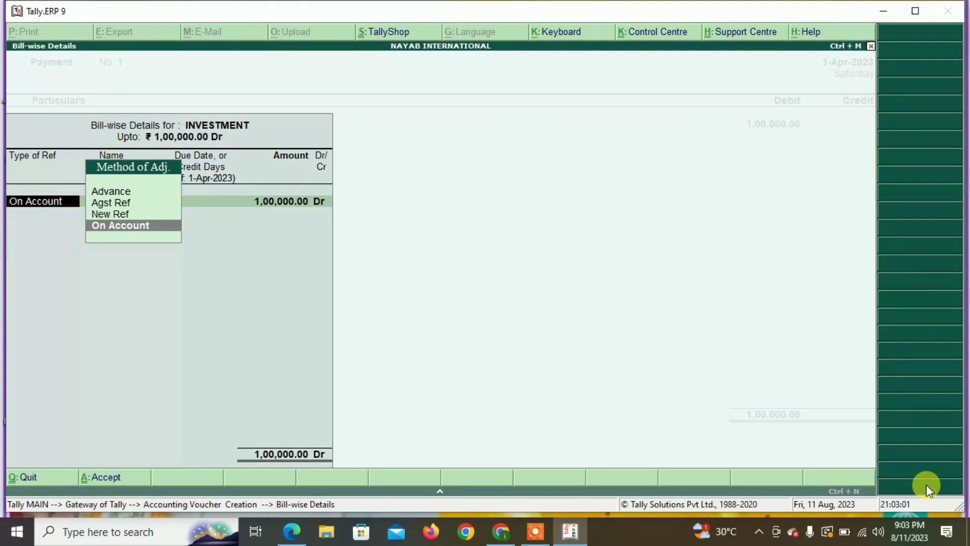
# Step: Allocate the full investment amount to a new bill reference named INV/001, with no due date or credit days
pyautogui.press('Up')
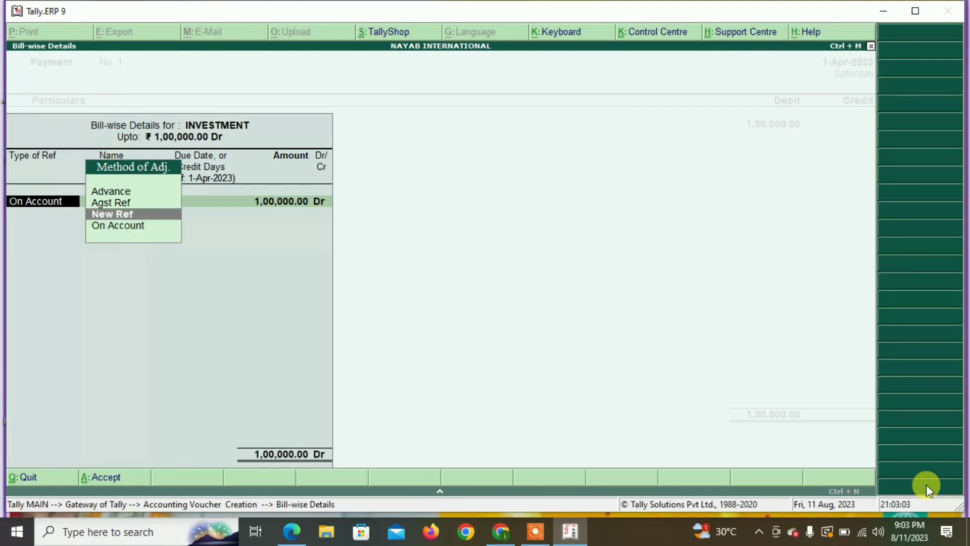
pyautogui.press('Return')
pyautogui.write('INV')
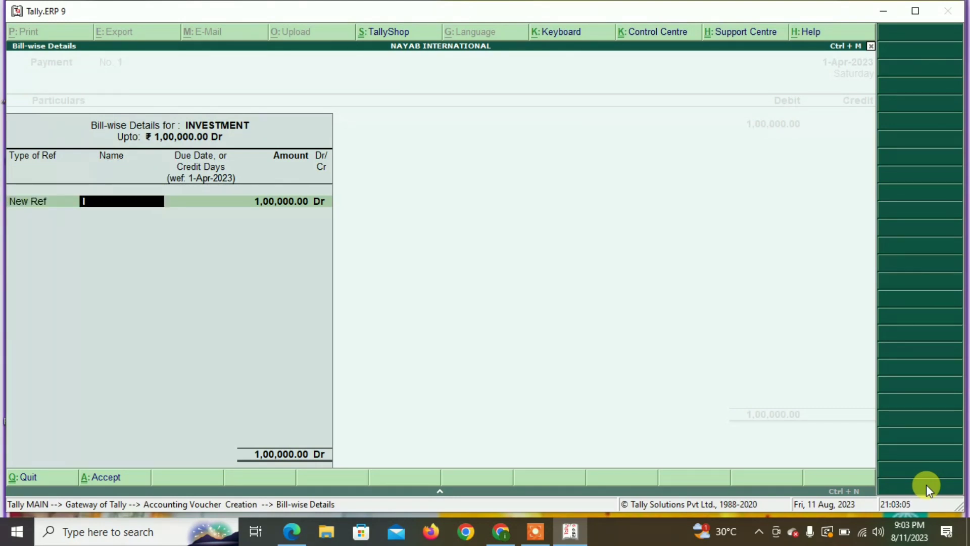
pyautogui.write('/001')
pyautogui.press('Return')
pyautogui.press('Return')
pyautogui.press('Return')
pyautogui.press('Return')
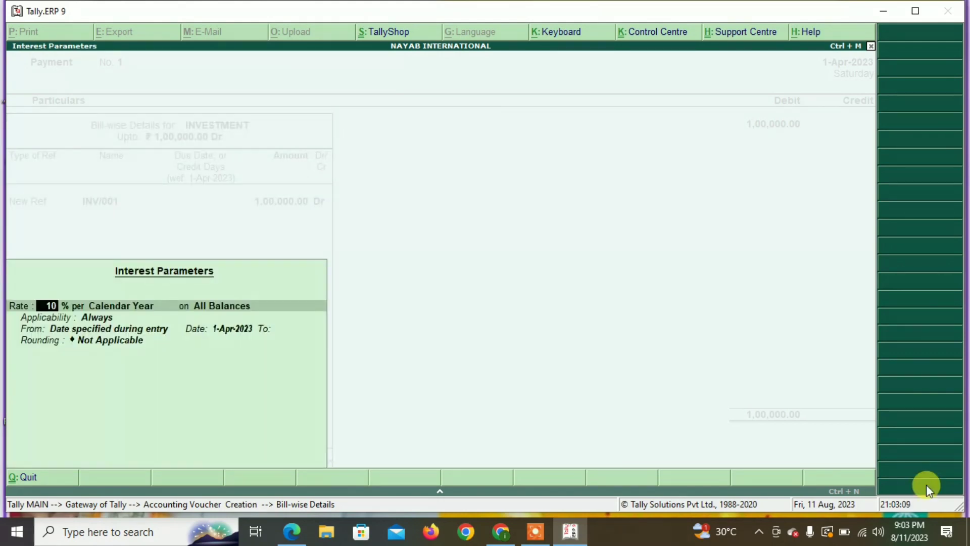
# Step: Accept INV/001's interest parameters: 10% per calendar year on all balances, always applicable, from 1-Apr-2023 with no end date or rounding
pyautogui.press('Return')
pyautogui.press('Return')
pyautogui.press('Return')
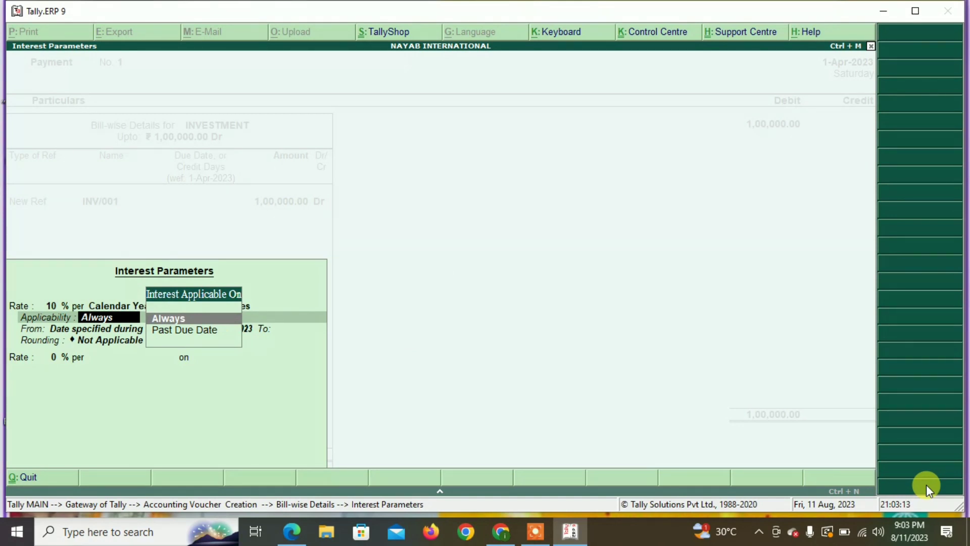
pyautogui.press('Return')
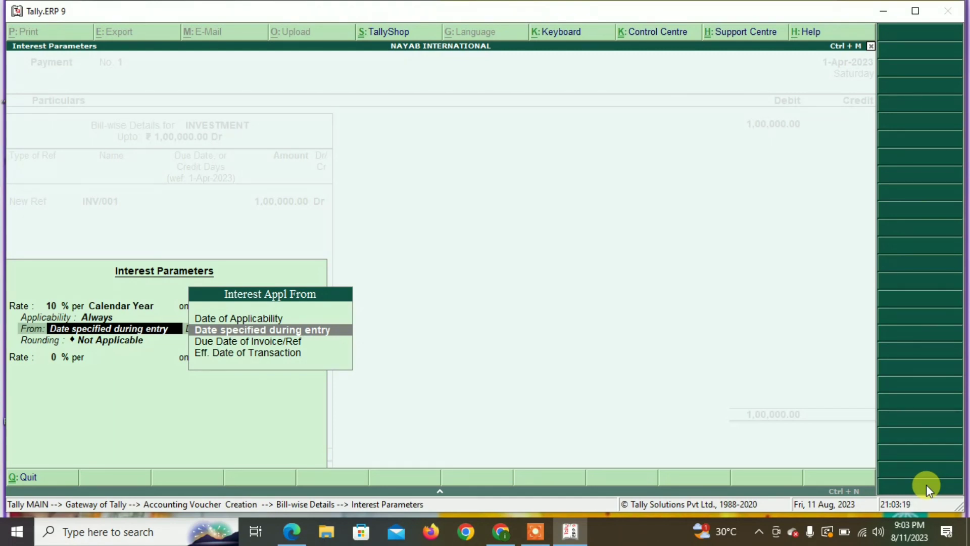
pyautogui.press('Return')
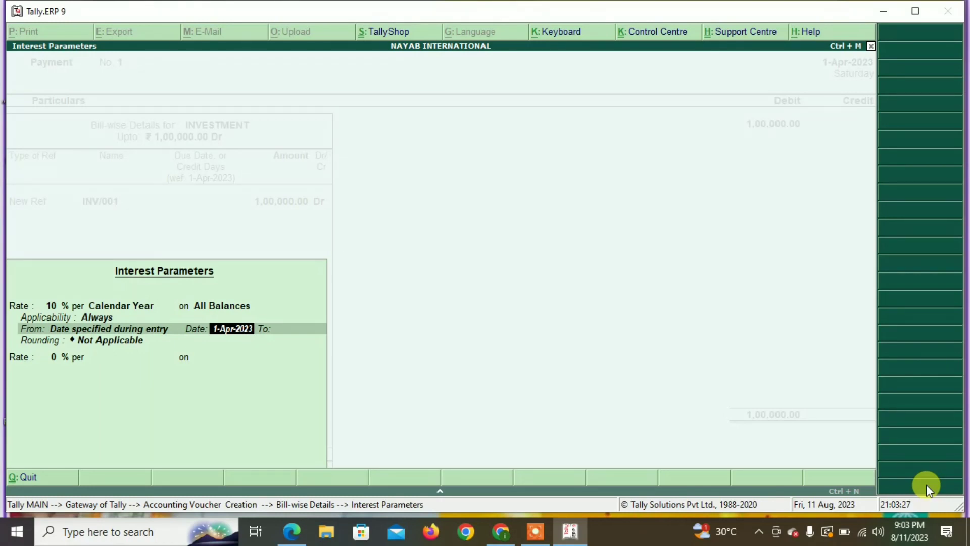
pyautogui.press('Return')
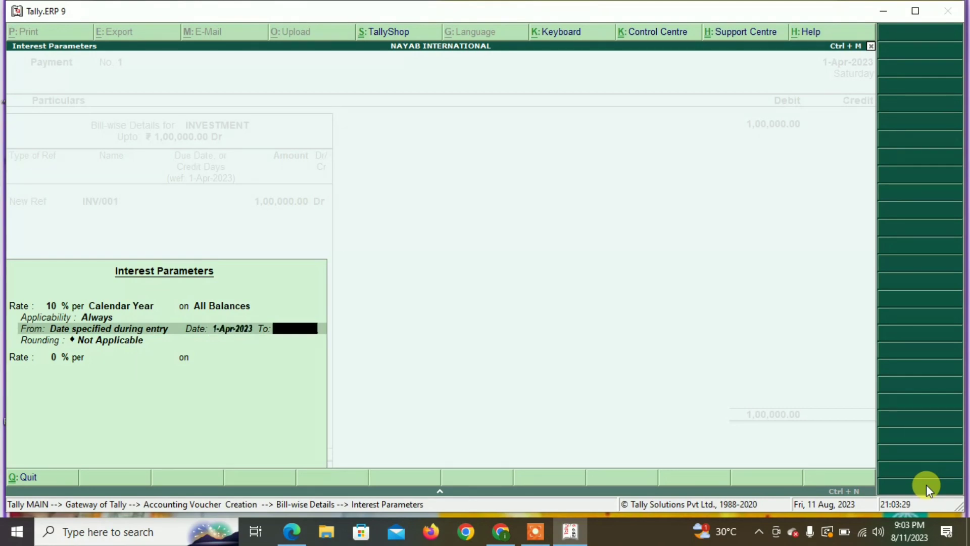
pyautogui.press('Return')
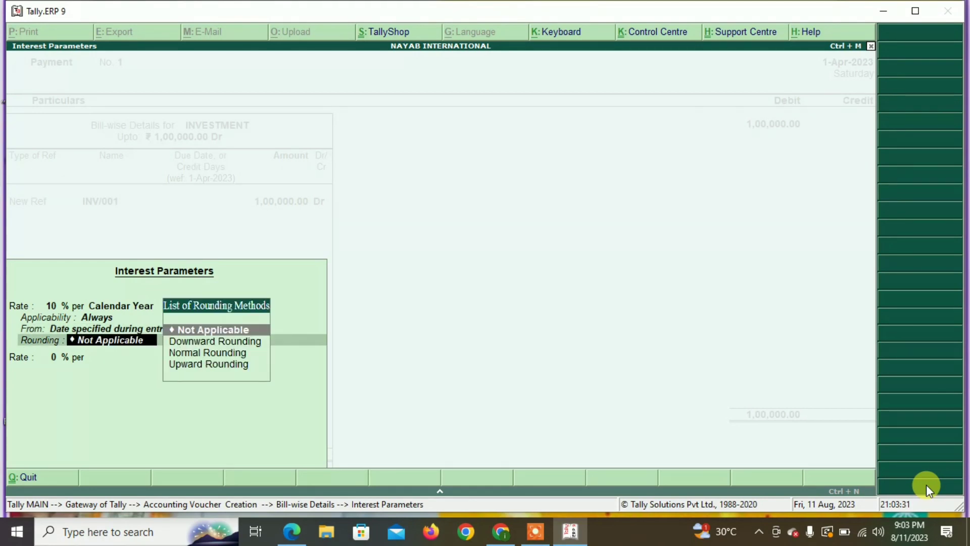
pyautogui.press('Return')
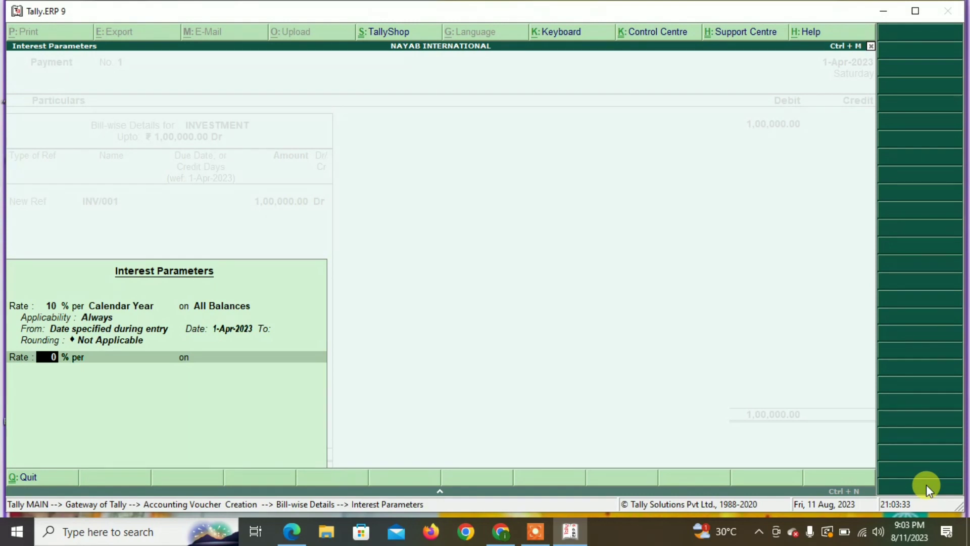
pyautogui.press('Return')
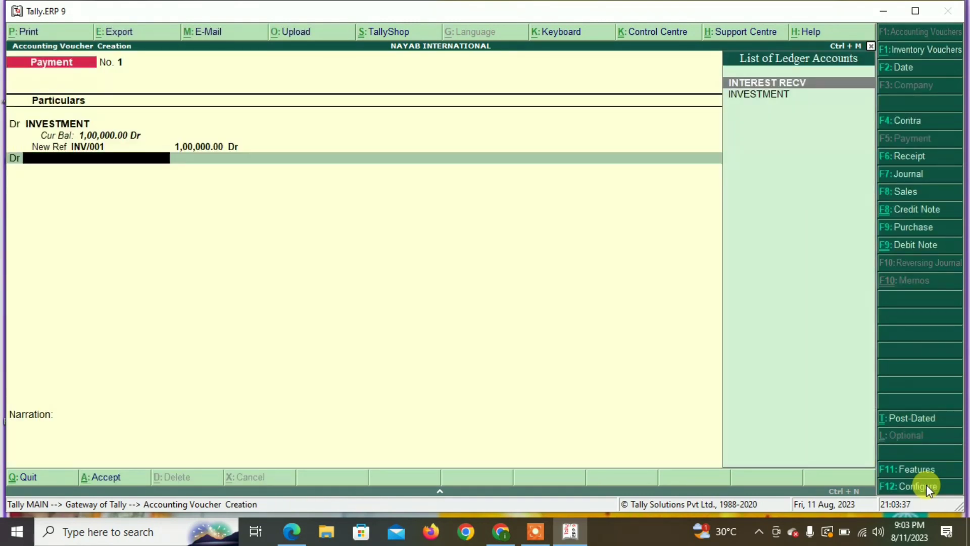
# Step: Credit the Cash ledger with 1,00,000.00 and save the Payment voucher without a narration
pyautogui.press('BackSpace')
pyautogui.press('c')
pyautogui.press('Return')
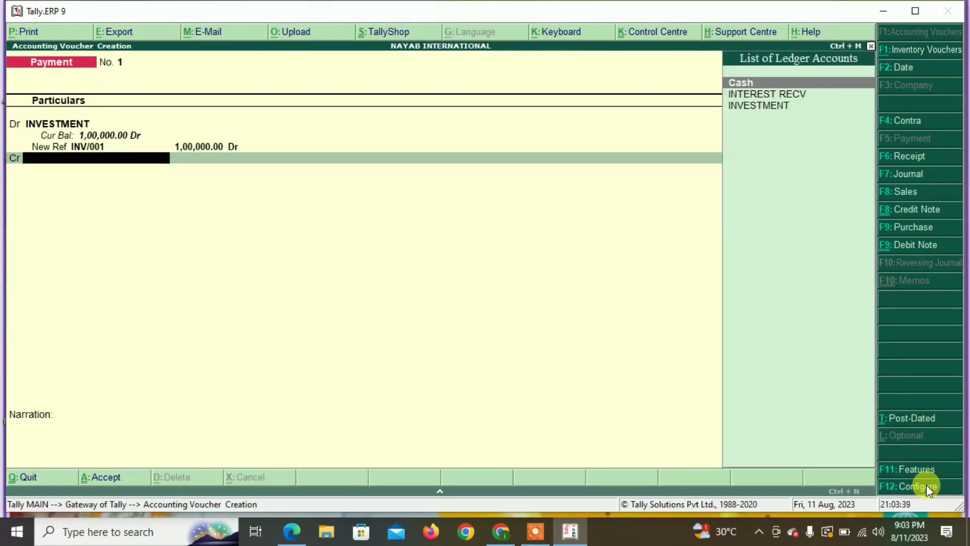
pyautogui.press('Return')
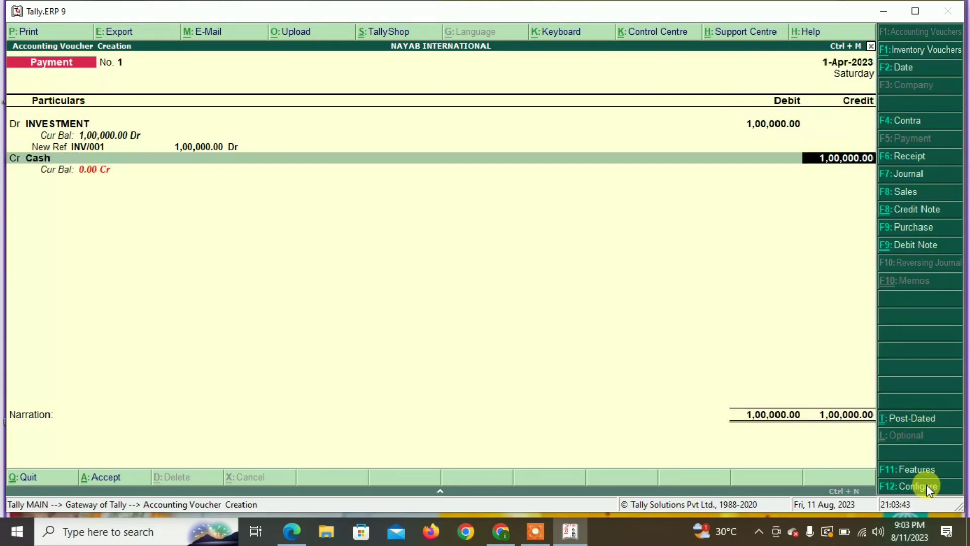
pyautogui.press('Return')
pyautogui.press('Return')
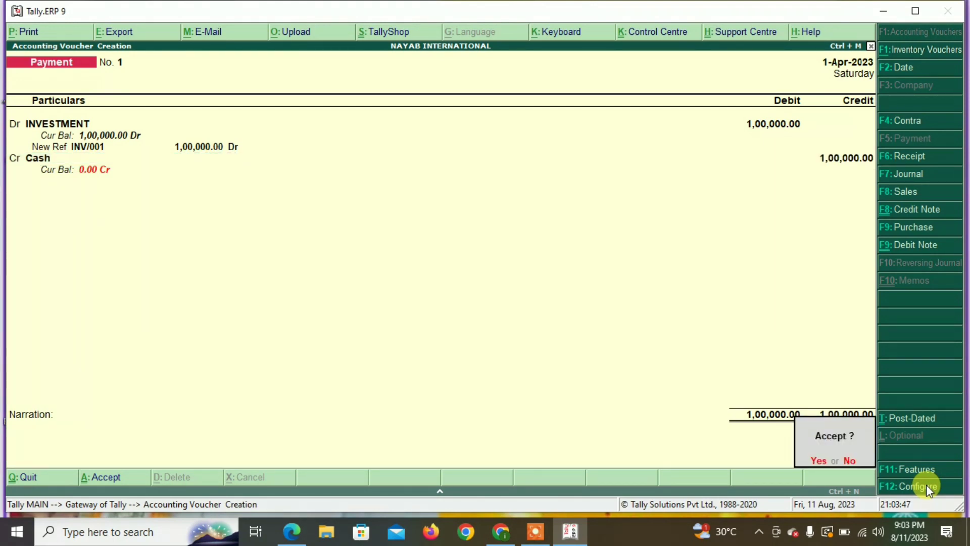
pyautogui.press('Return')
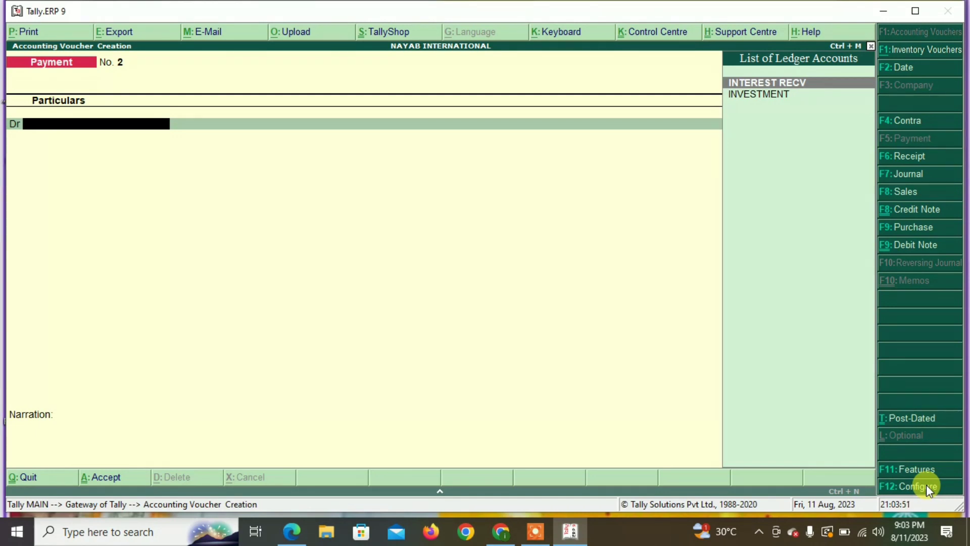
# Step: Leave voucher entry and open the Interest Receivable report under the interest calculations of the statements of accounts
pyautogui.press('Escape')
pyautogui.press('Return')
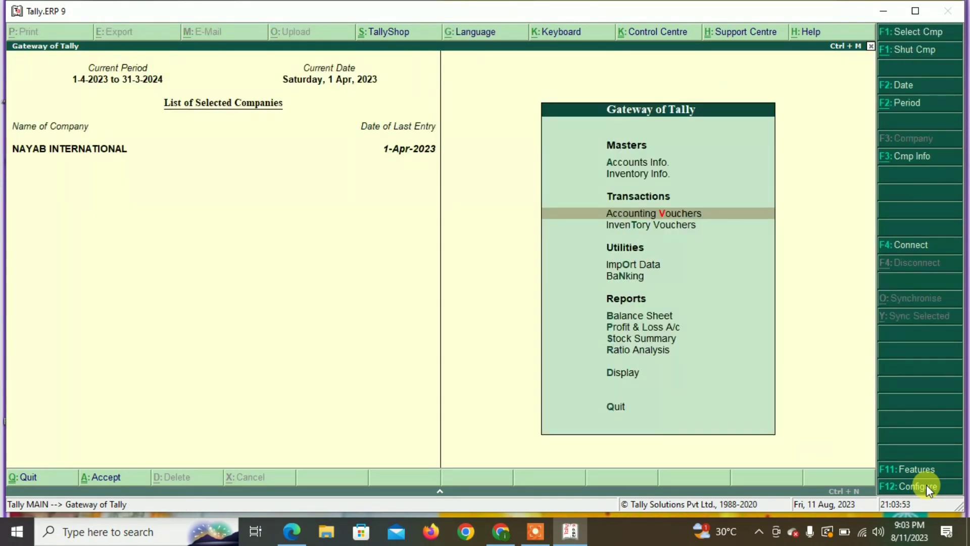
pyautogui.press('Down')
pyautogui.press('Down')
pyautogui.press('Down')
pyautogui.press('Down')
pyautogui.press('Down')
pyautogui.press('Down')
pyautogui.press('Down')
pyautogui.press('Down')
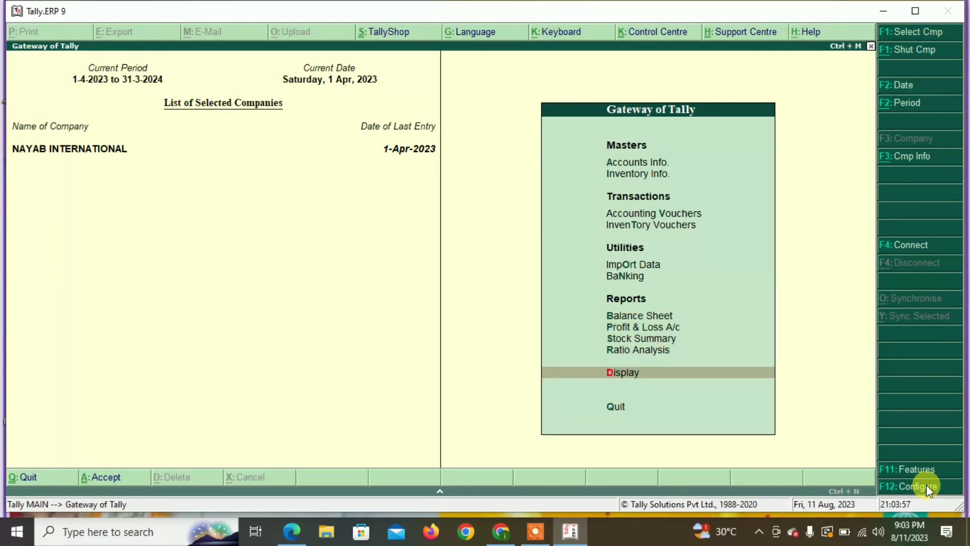
pyautogui.press('Return')
pyautogui.press('Down')
pyautogui.press('Down')
pyautogui.press('Down')
pyautogui.press('Down')
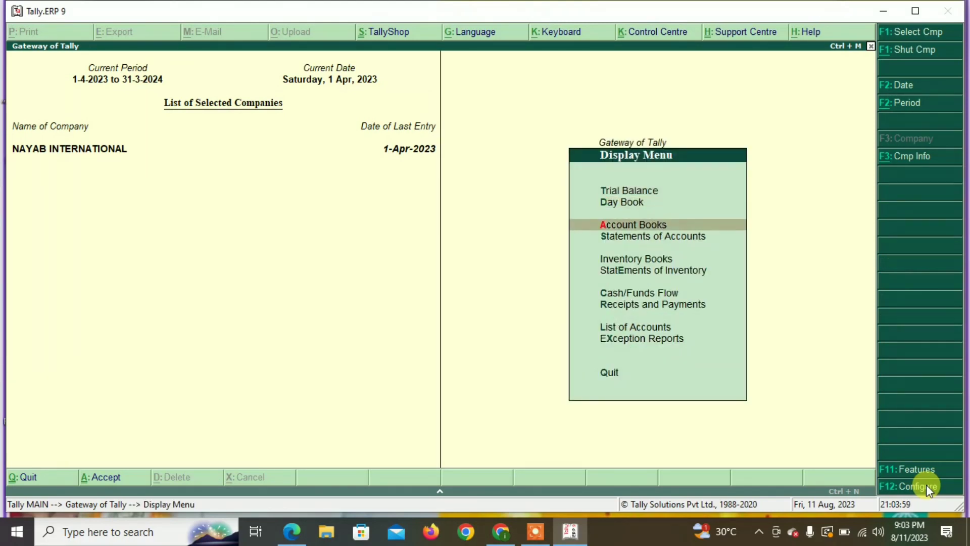
pyautogui.press('Up')
pyautogui.press('Return')
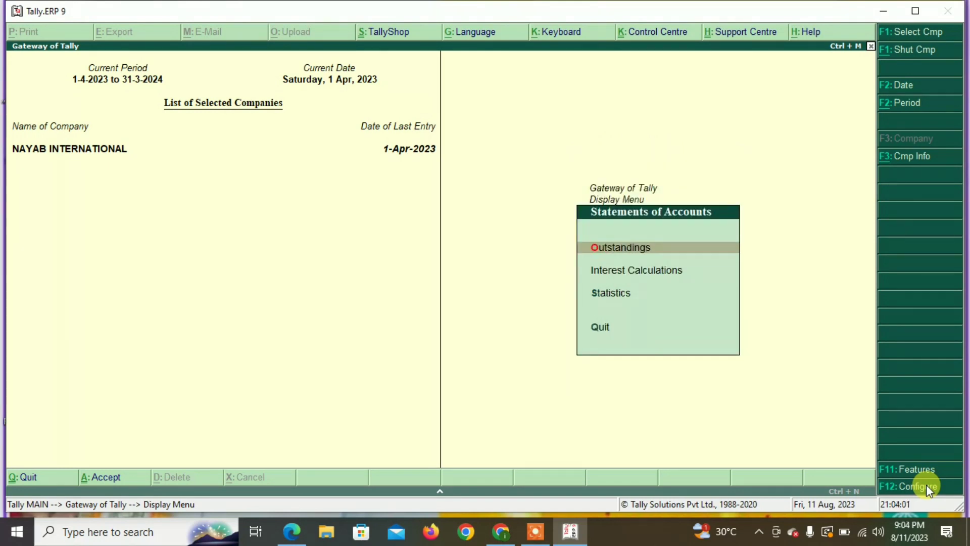
pyautogui.press('Down')
pyautogui.press('Return')
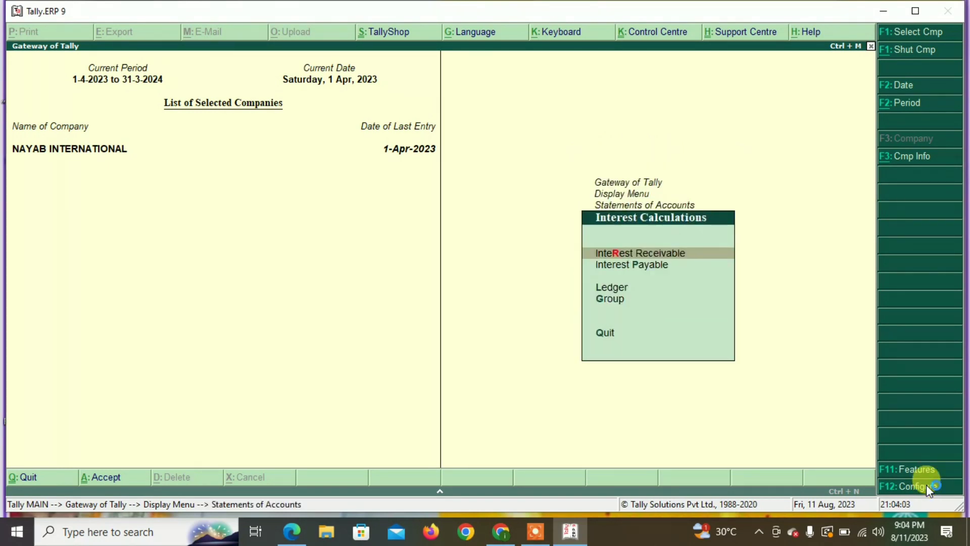
pyautogui.press('Down')
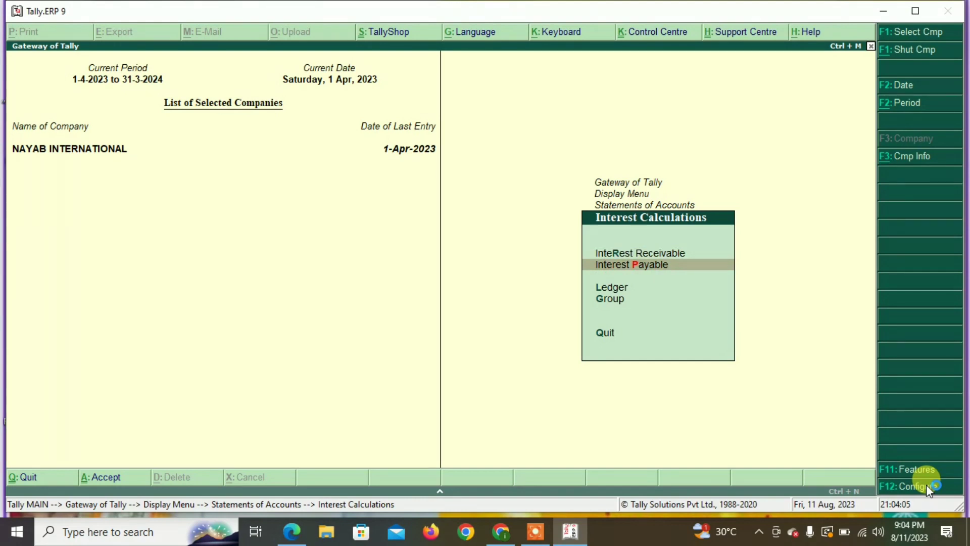
pyautogui.press('Up')
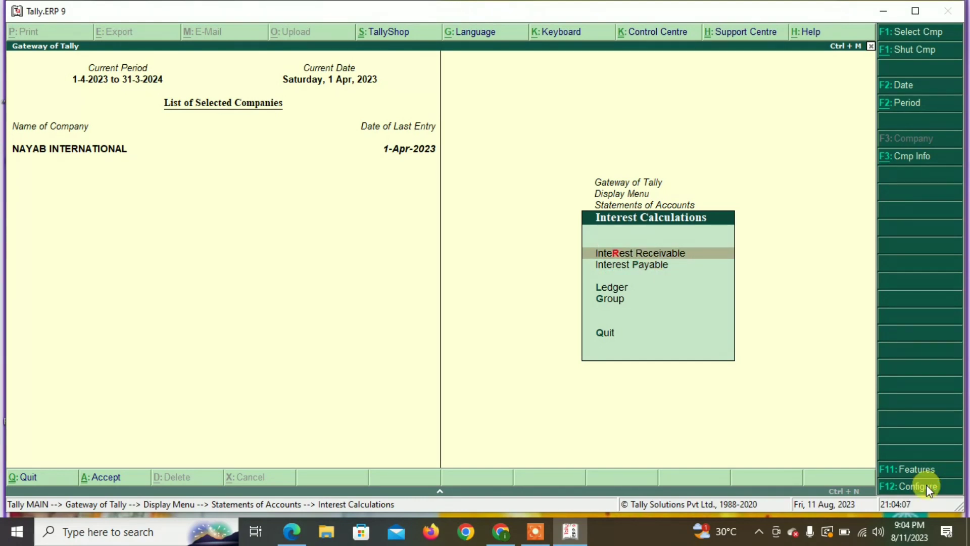
pyautogui.press('Return')
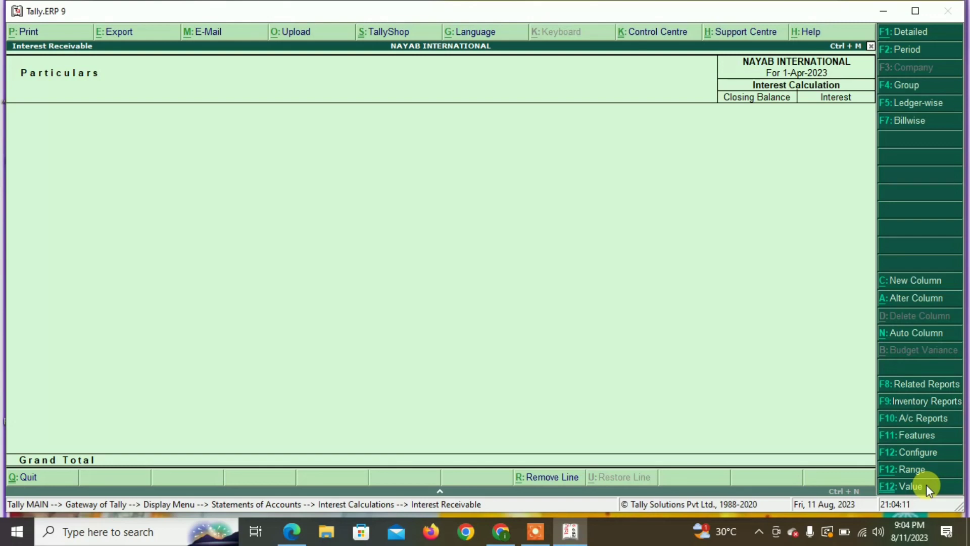
# Step: Set the Interest Receivable report's period from 1-4-2023 to 1-5-2023
pyautogui.press('F2')
pyautogui.press('Return')
pyautogui.write('1-5')
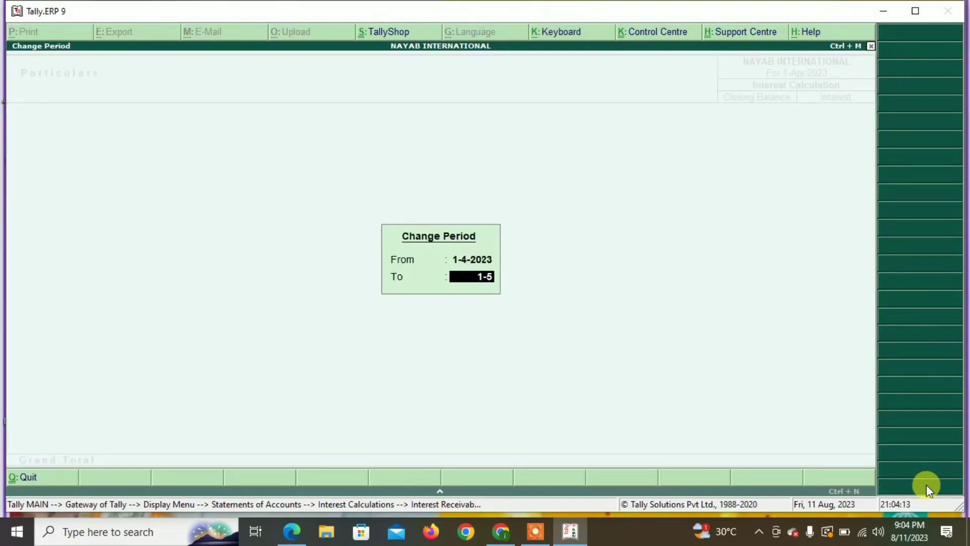
pyautogui.press('Return')
pyautogui.press('Return')
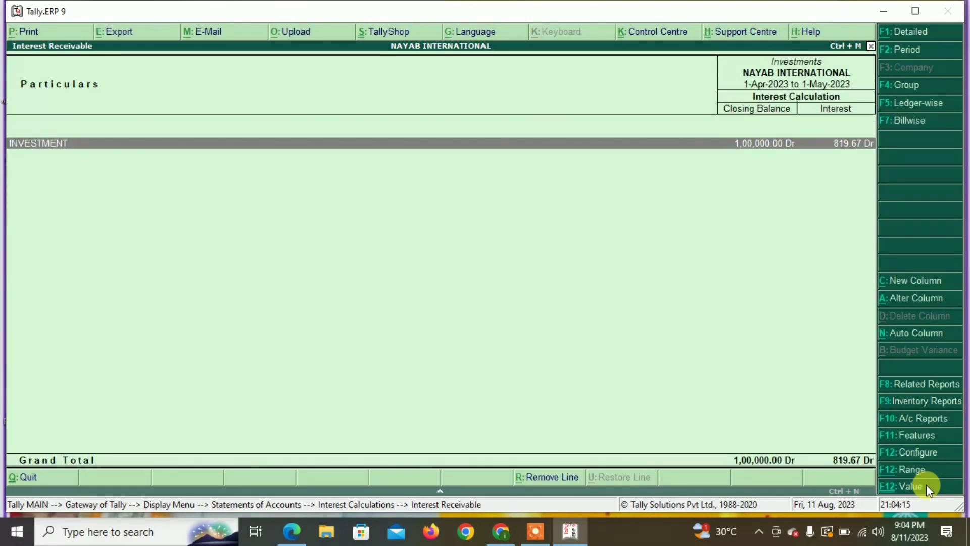
# Step: Examine the detailed interest calculation for the INVESTMENT ledger, and return to the Gateway of Tally
pyautogui.press('Return')
pyautogui.hotkey('alt', 'F1')
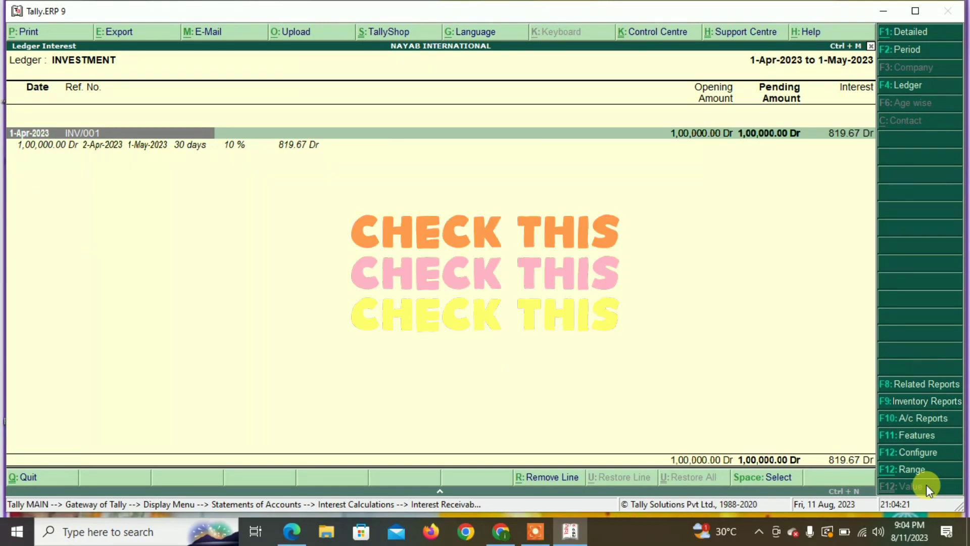
pyautogui.press('Escape')
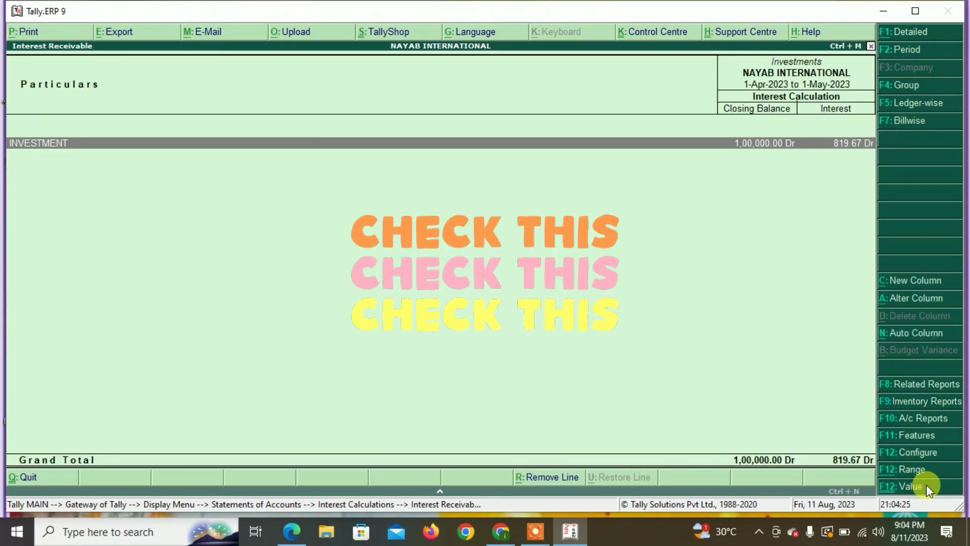
pyautogui.press('Escape')
pyautogui.press('Escape')
pyautogui.press('Escape')
pyautogui.press('Escape')
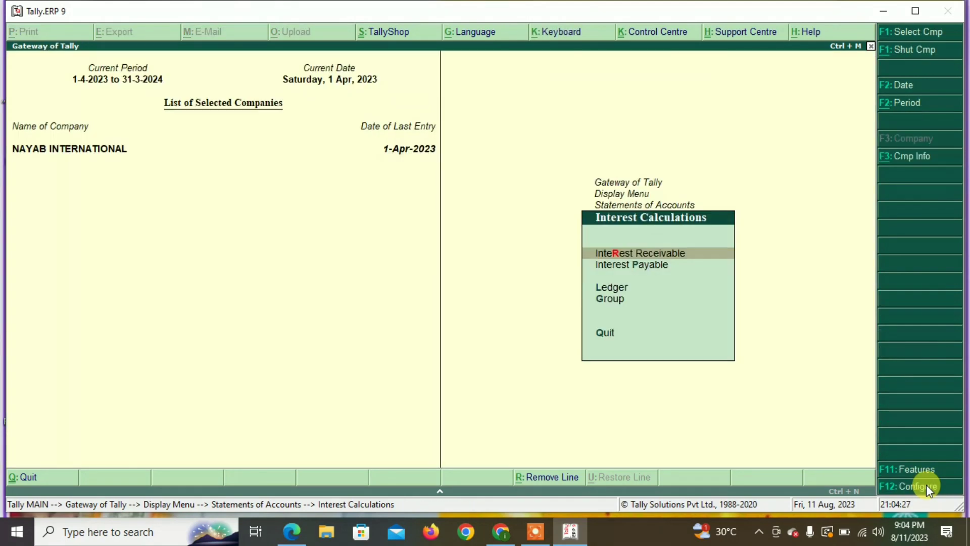
pyautogui.press('Escape')
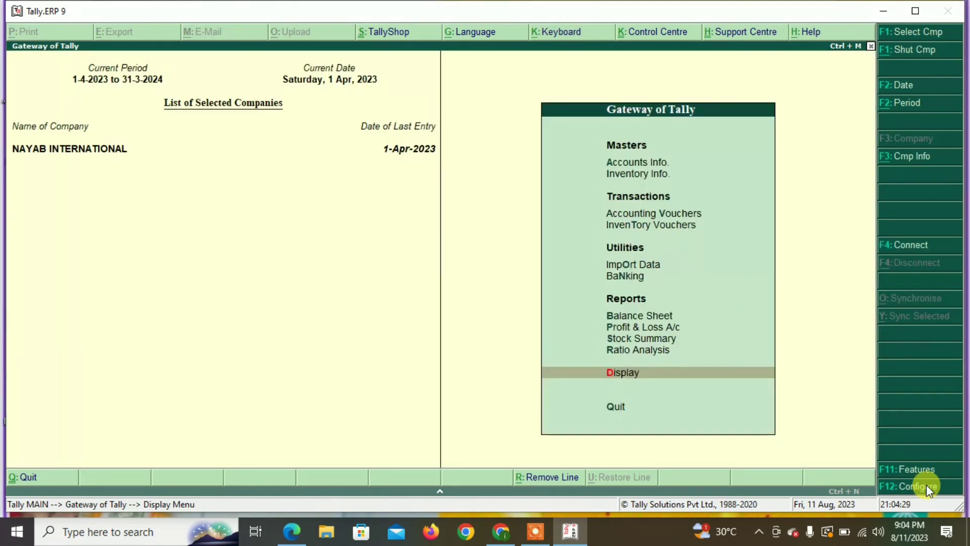
# Step: Open accounting voucher entry and start a Debit Note with the voucher class INT RECV
pyautogui.press('Up')
pyautogui.press('Up')
pyautogui.press('Up')
pyautogui.press('Up')
pyautogui.press('Up')
pyautogui.press('Up')
pyautogui.press('Up')
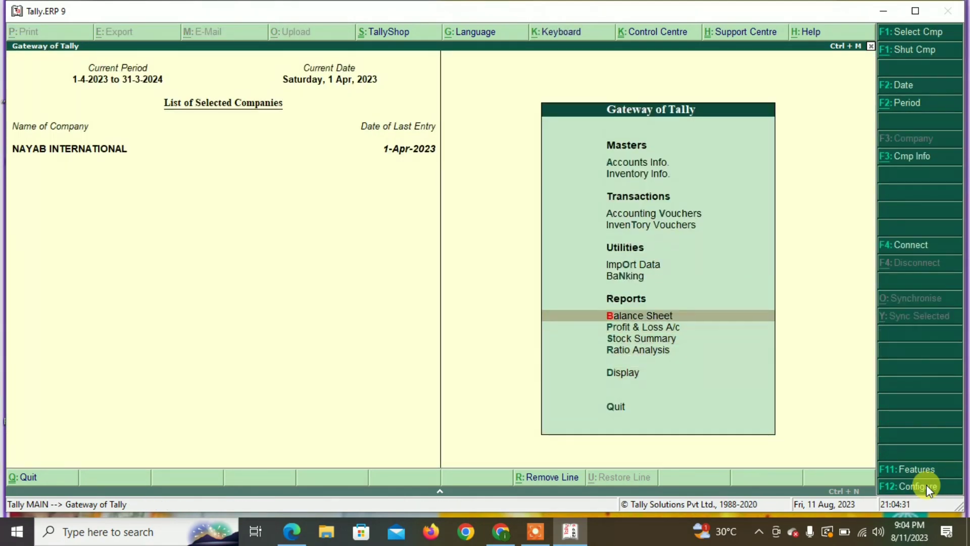
pyautogui.press('Up')
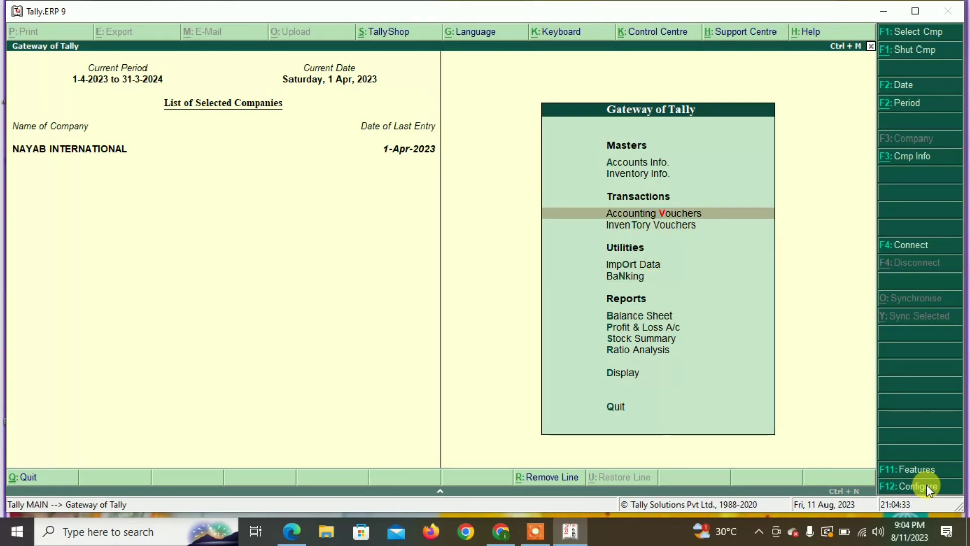
pyautogui.press('Return')
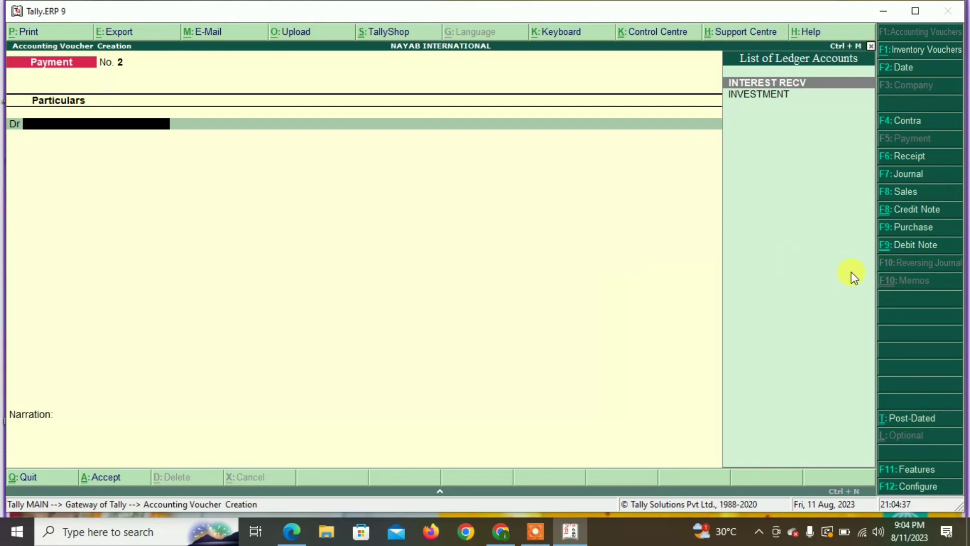
pyautogui.click(904, 243)
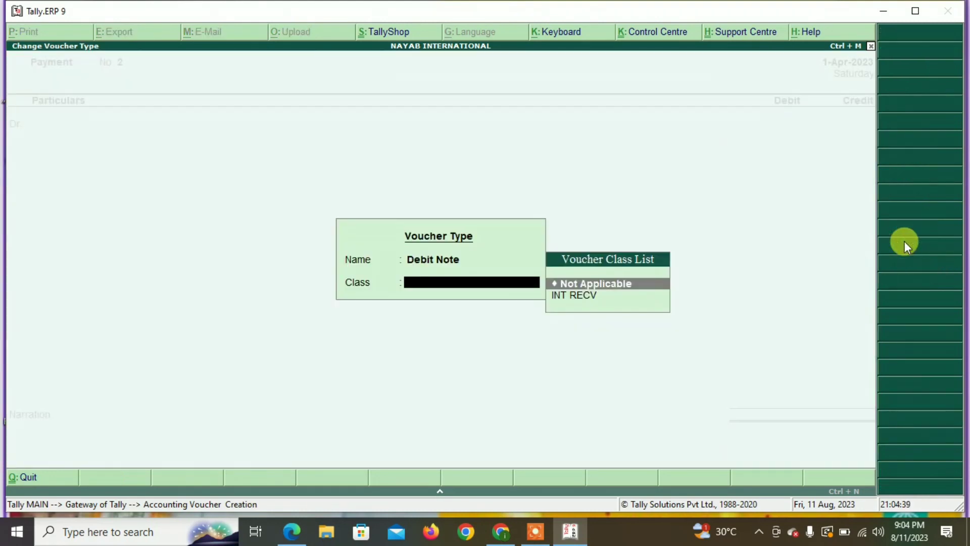
pyautogui.press('Down')
pyautogui.press('Return')
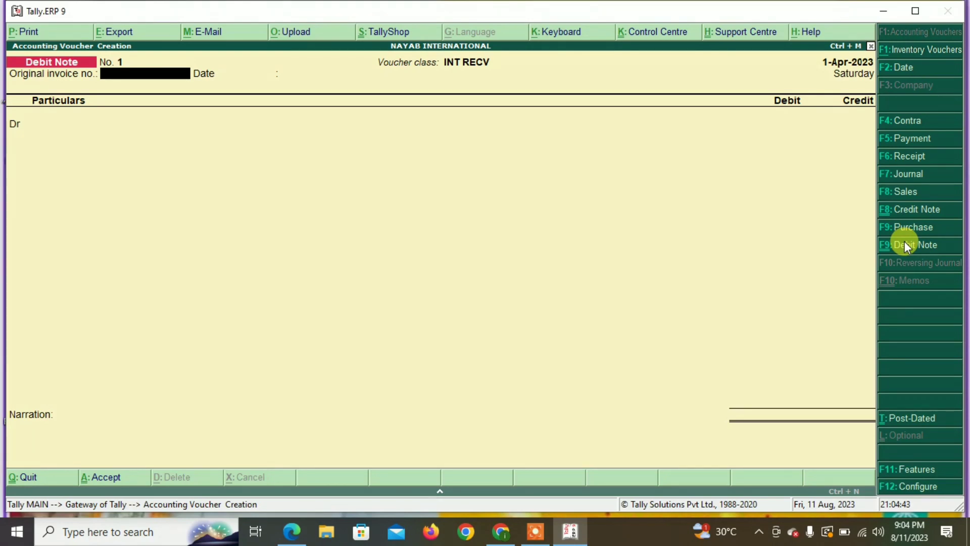
# Step: Date the Debit Note 1-May-2023 and leave the original invoice number and date blank
pyautogui.press('F2')
pyautogui.press('BackSpace')
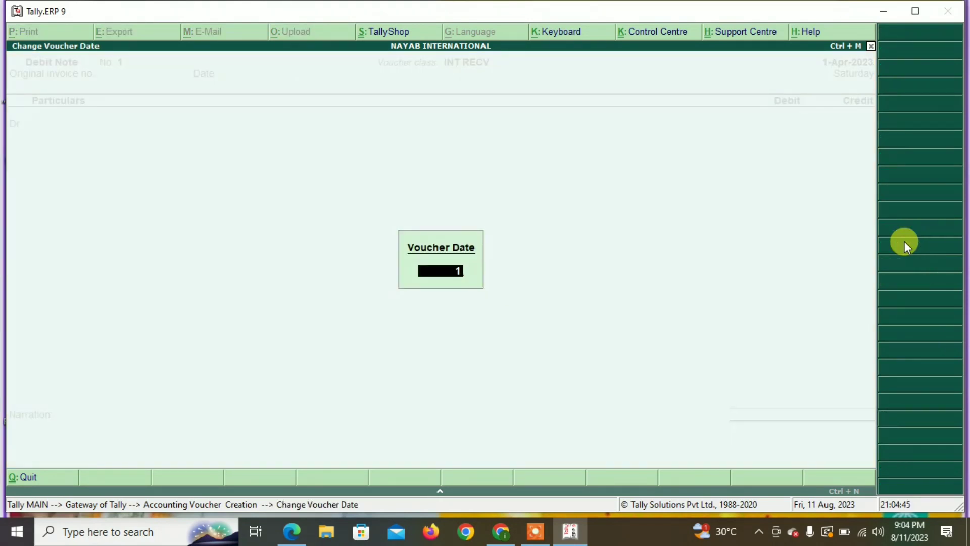
pyautogui.write('1-5')
pyautogui.press('Return')
pyautogui.press('Return')
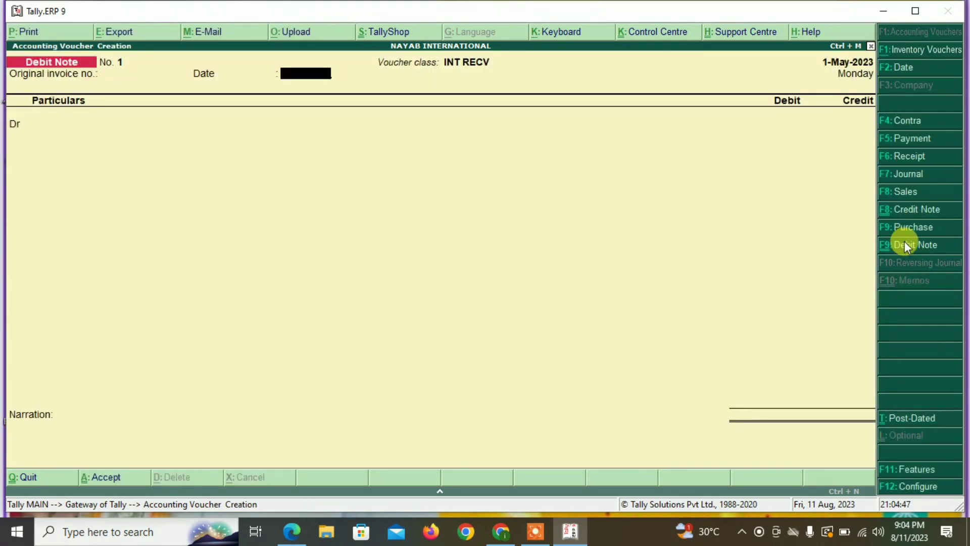
pyautogui.press('Return')
# Step: Debit the INVESTMENT ledger with the interest on bill INV/001 and accept the buyer's details, keeping West Bengal as the state
pyautogui.press('Return')
pyautogui.press('Return')
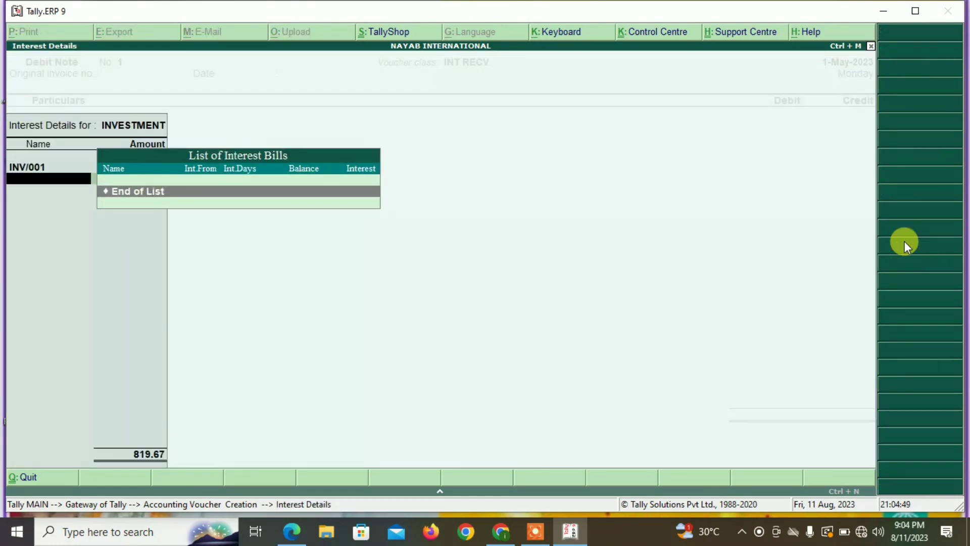
pyautogui.press('Return')
pyautogui.press('Return')
pyautogui.press('Return')
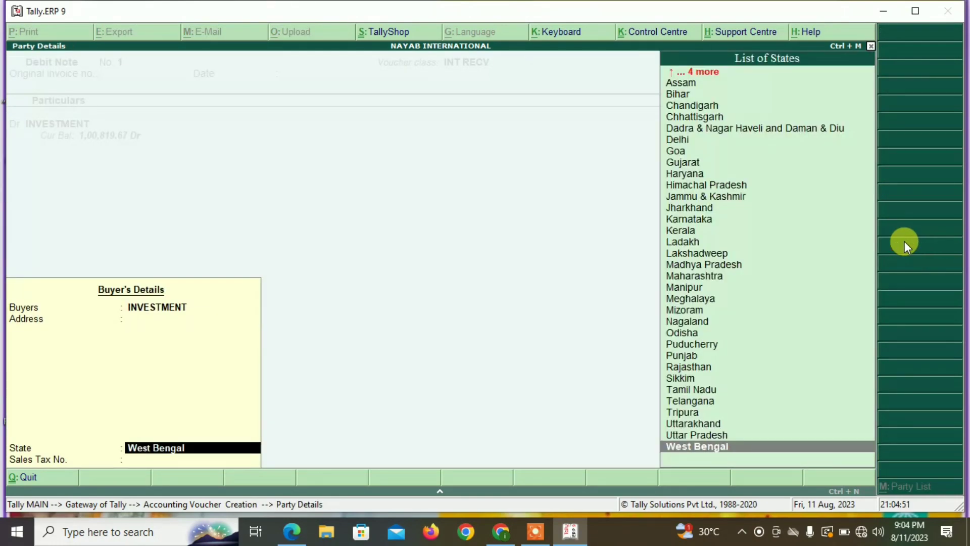
pyautogui.press('Return')
pyautogui.press('Return')
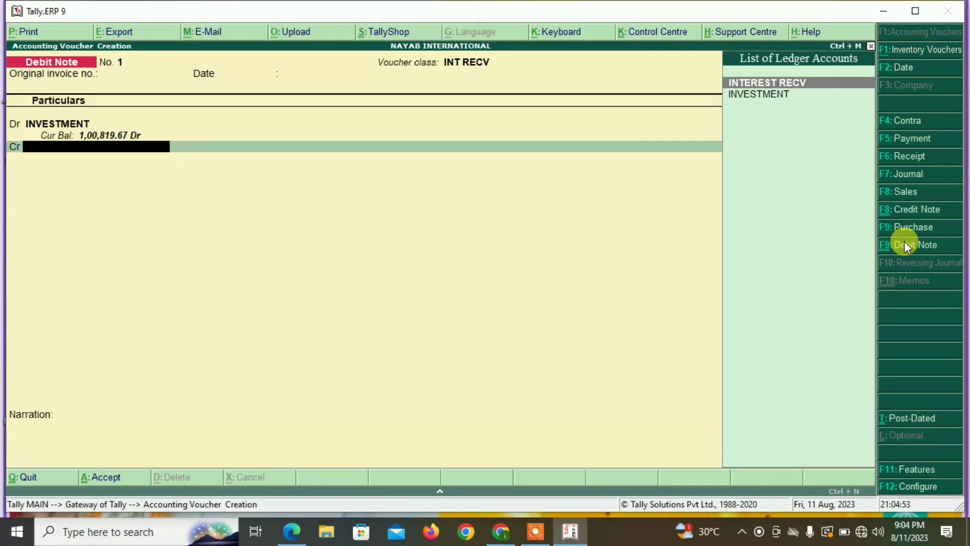
# Step: Credit INTEREST RECV with 819.67 as Agst Ref 1 and save the Debit Note without a narration
pyautogui.press('Return')
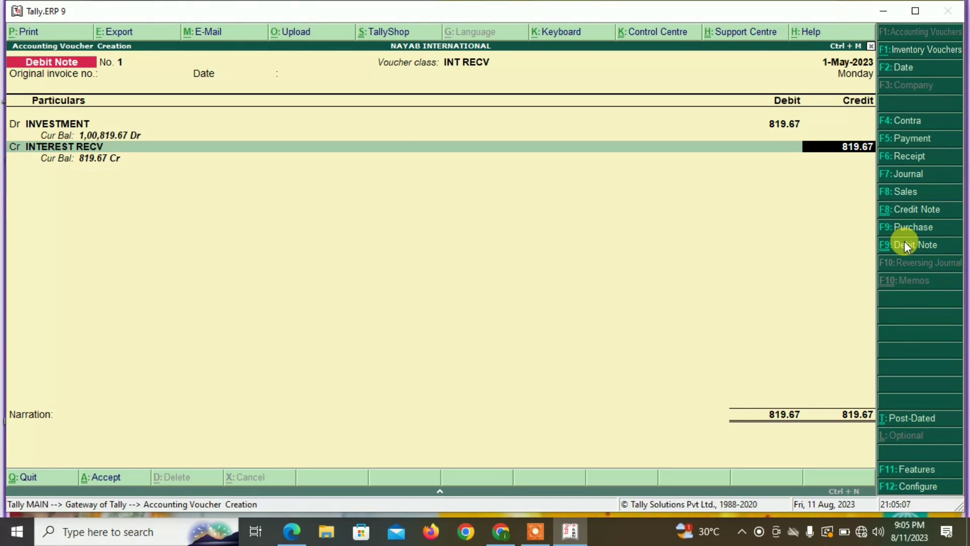
pyautogui.press('Return')
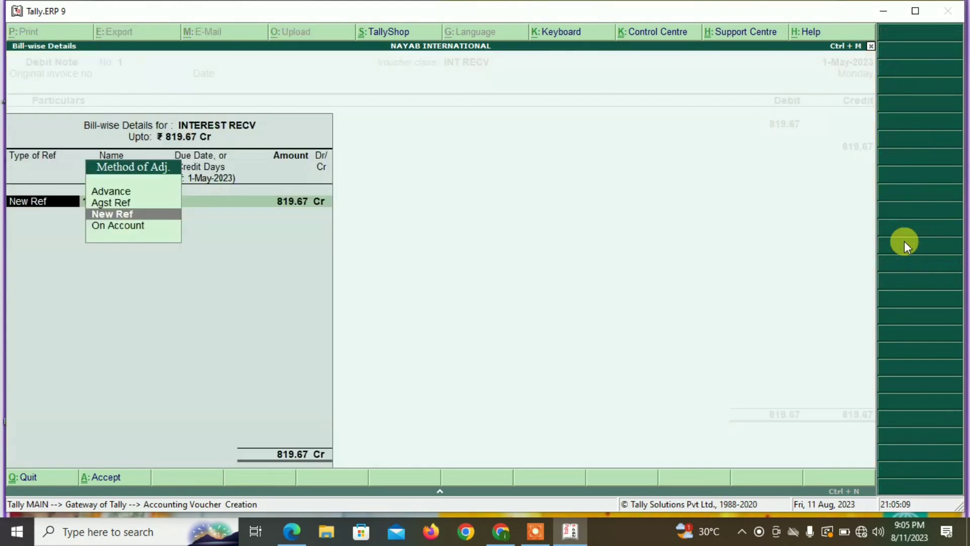
pyautogui.press('Return')
pyautogui.press('BackSpace')
pyautogui.press('Down')
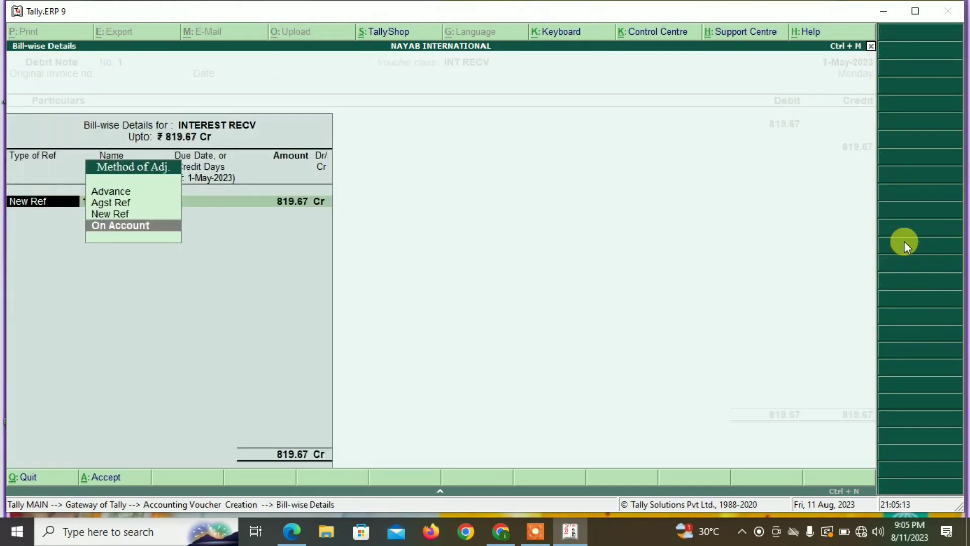
pyautogui.press('Up')
pyautogui.press('Up')
pyautogui.press('Return')
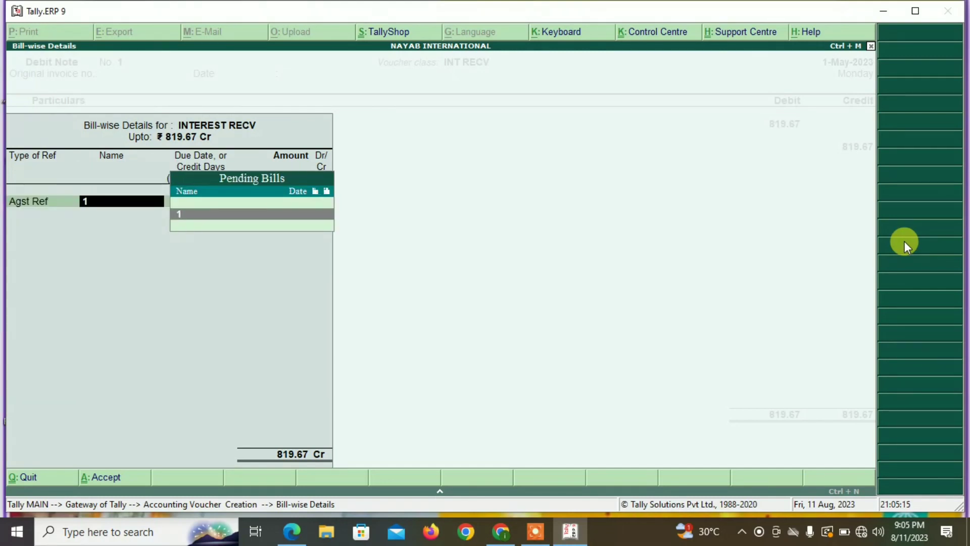
pyautogui.press('Return')
pyautogui.press('Return')
pyautogui.press('Return')
pyautogui.press('Return')
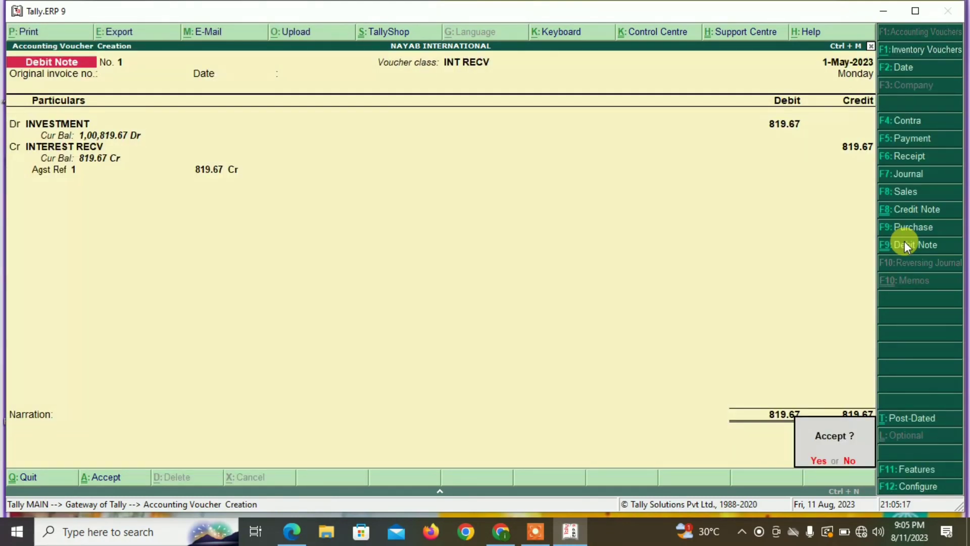
pyautogui.press('Return')
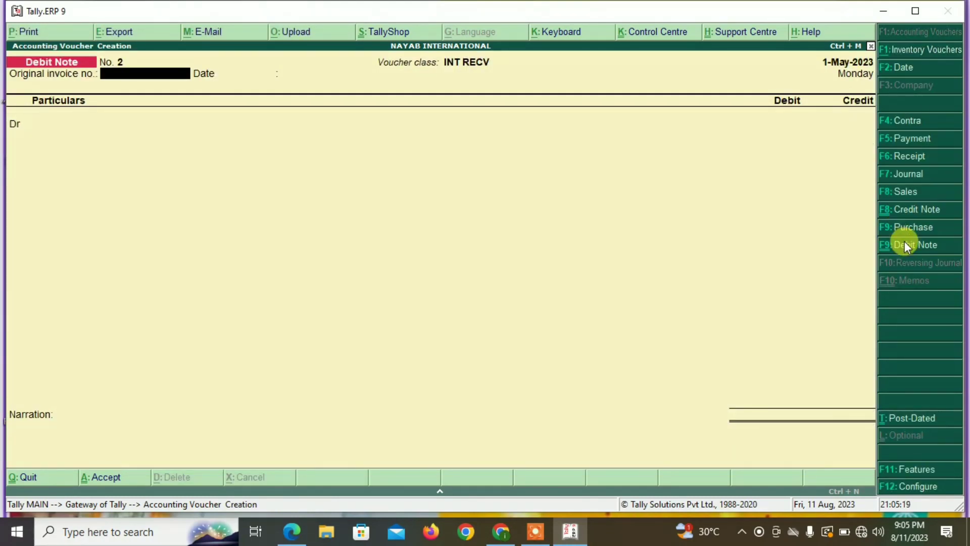
# Step: Date the second Debit Note 1-Jun-2023 and leave its original invoice number and date blank
pyautogui.press('F2')
pyautogui.write('1-')
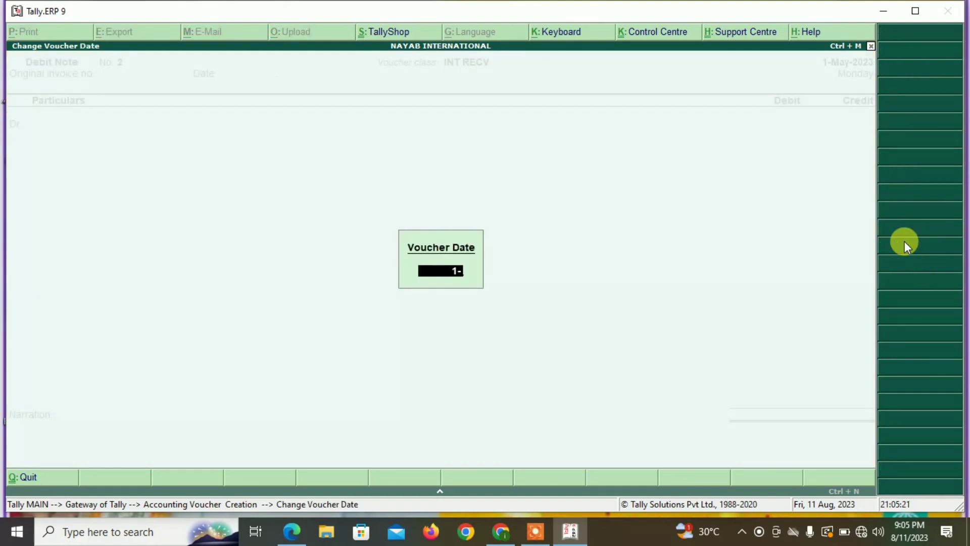
pyautogui.write('6')
pyautogui.press('Return')
pyautogui.press('Return')
pyautogui.press('Return')
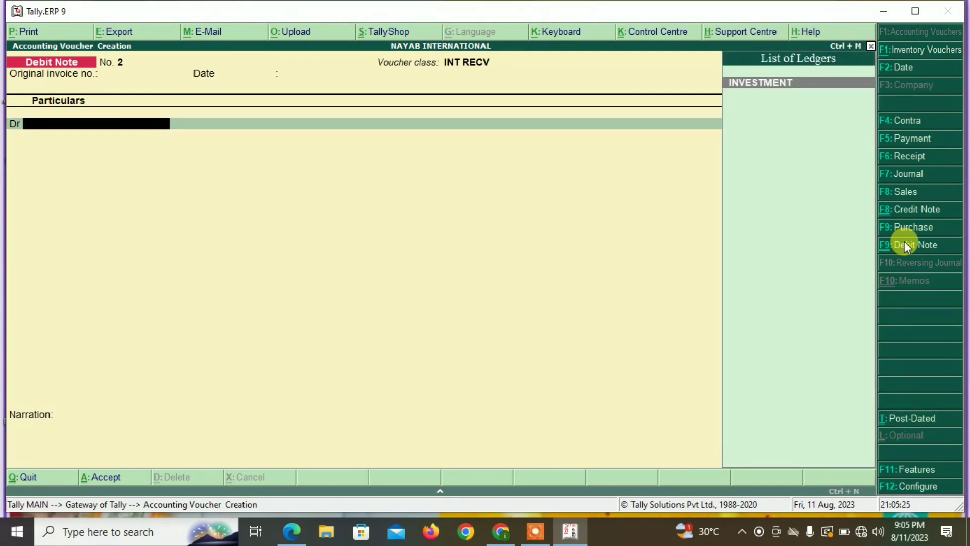
# Step: Debit the INVESTMENT ledger with the 31-day interest on bill INV/001 and accept the default buyer's details
pyautogui.press('Return')
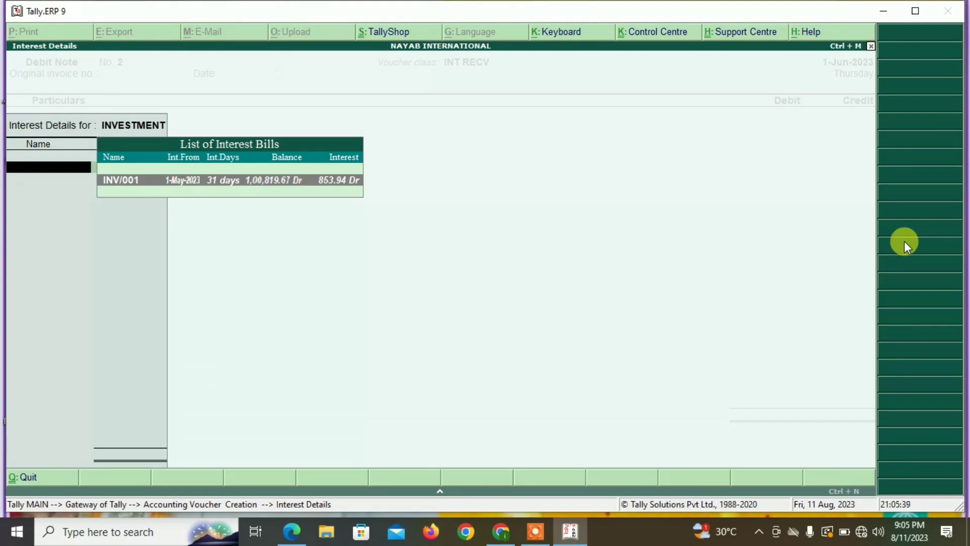
pyautogui.press('Return')
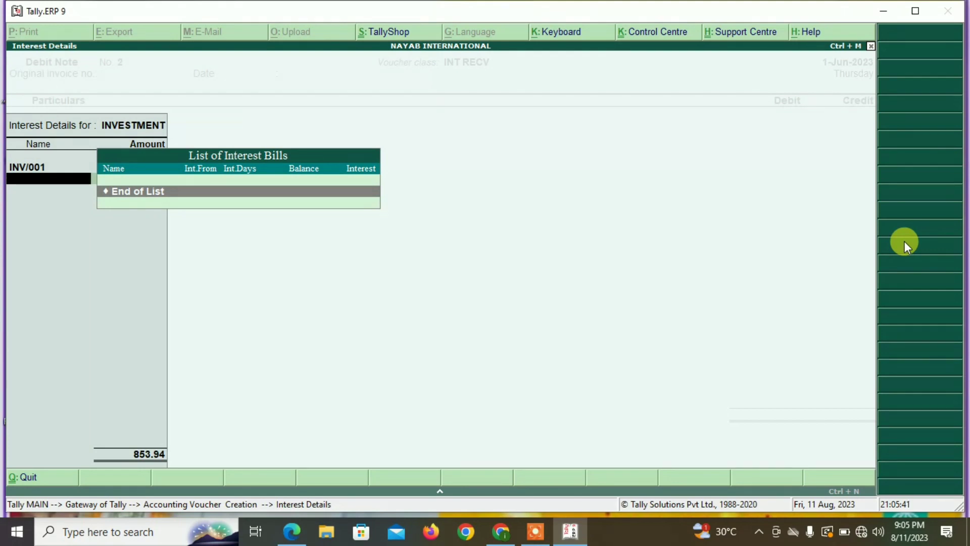
pyautogui.press('Return')
pyautogui.press('Return')
pyautogui.press('Return')
pyautogui.press('Return')
pyautogui.press('Return')
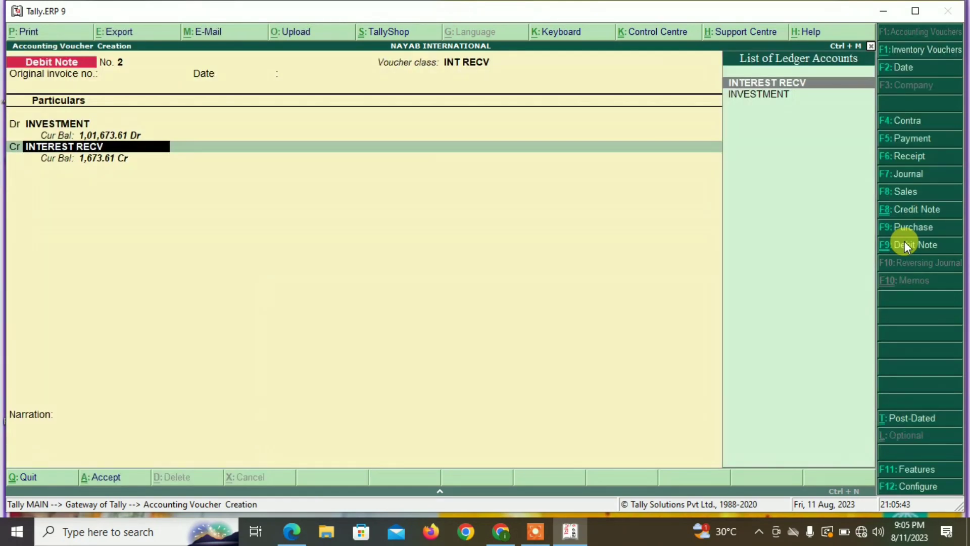
# Step: Credit INTEREST RECV with 853.94 as Agst Ref 2 and save the second Debit Note without a narration
pyautogui.press('Return')
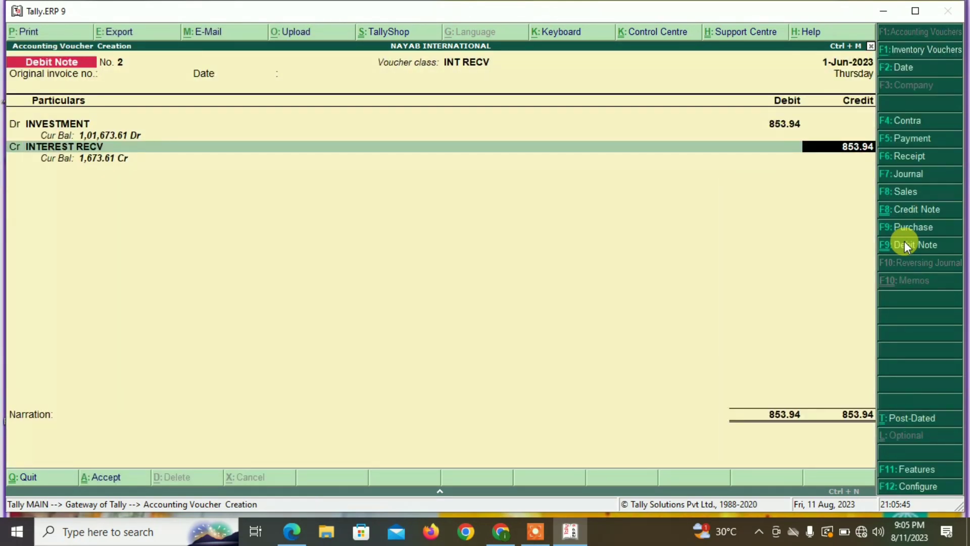
pyautogui.press('Return')
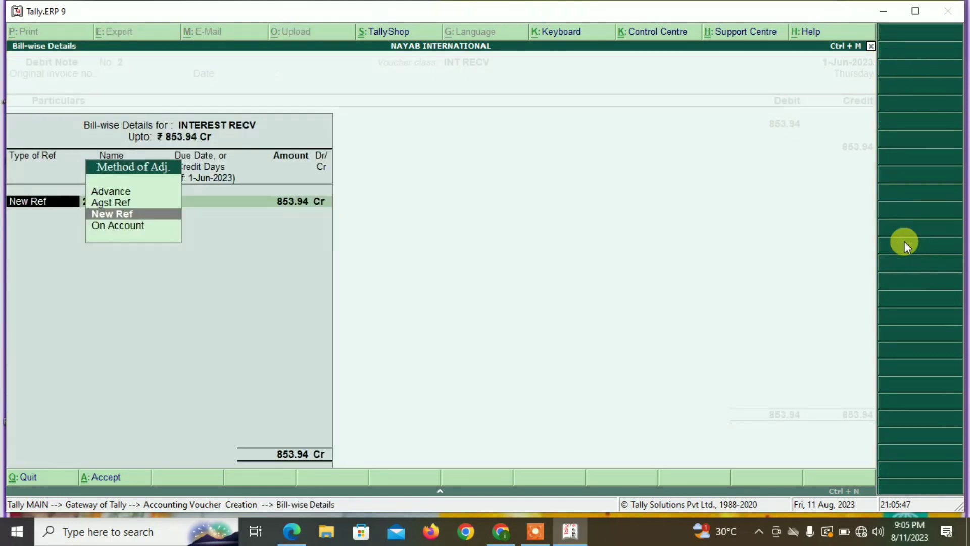
pyautogui.press('Up')
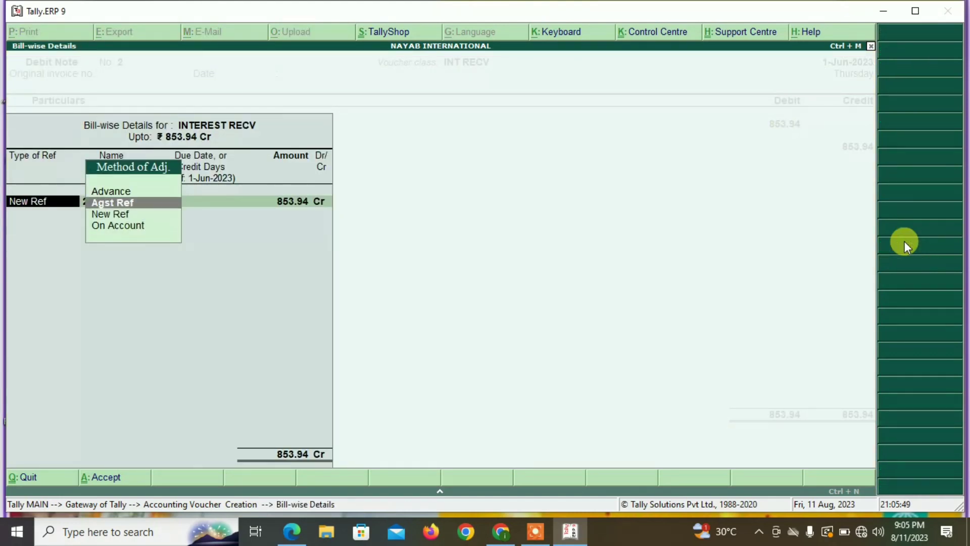
pyautogui.press('Return')
pyautogui.press('Return')
pyautogui.press('Return')
pyautogui.press('Return')
pyautogui.press('Return')
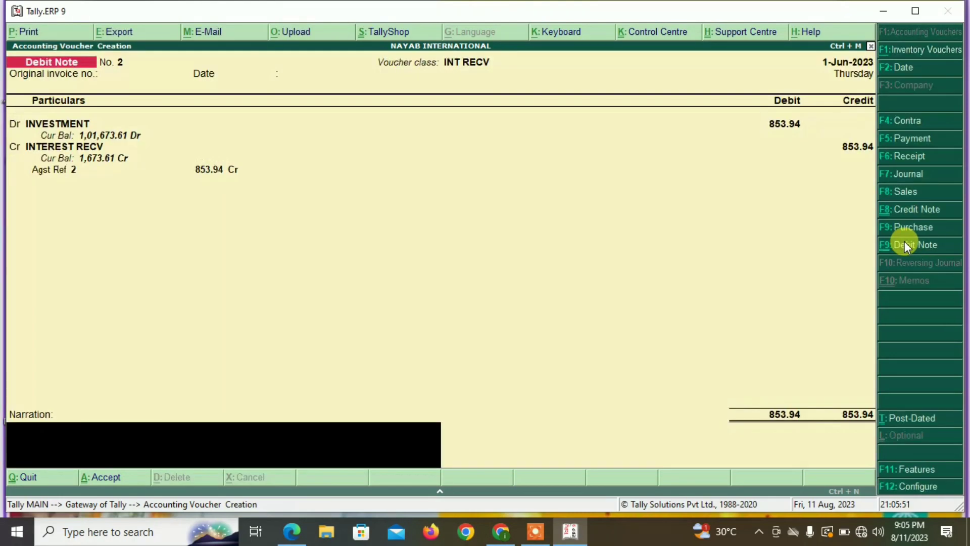
pyautogui.press('Return')
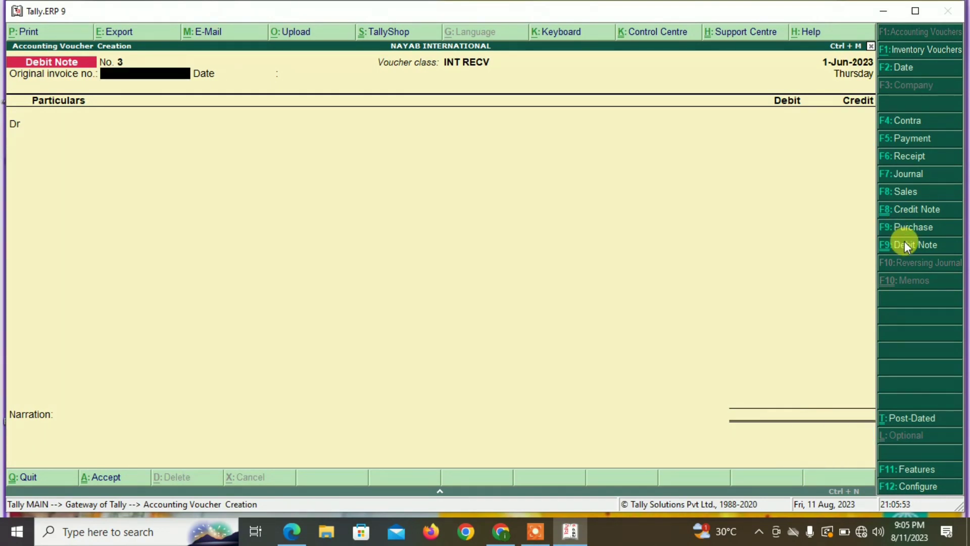
# Step: Leave voucher entry and go to the statements of accounts among the display reports
pyautogui.press('Escape')
pyautogui.press('Return')
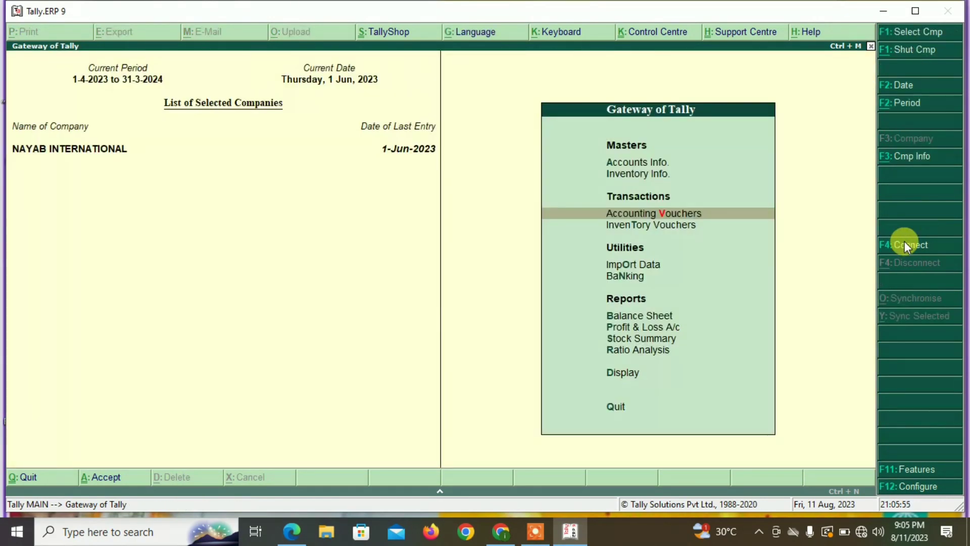
pyautogui.press('Down')
pyautogui.press('Down')
pyautogui.press('Down')
pyautogui.press('Down')
pyautogui.press('Down')
pyautogui.press('Down')
pyautogui.press('Down')
pyautogui.press('Down')
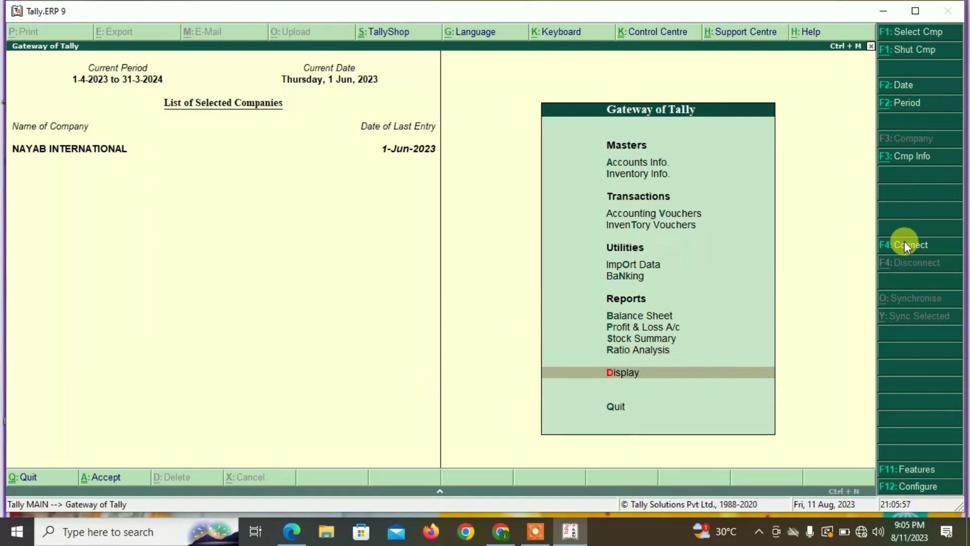
pyautogui.press('Return')
pyautogui.press('Down')
pyautogui.press('Down')
pyautogui.press('Down')
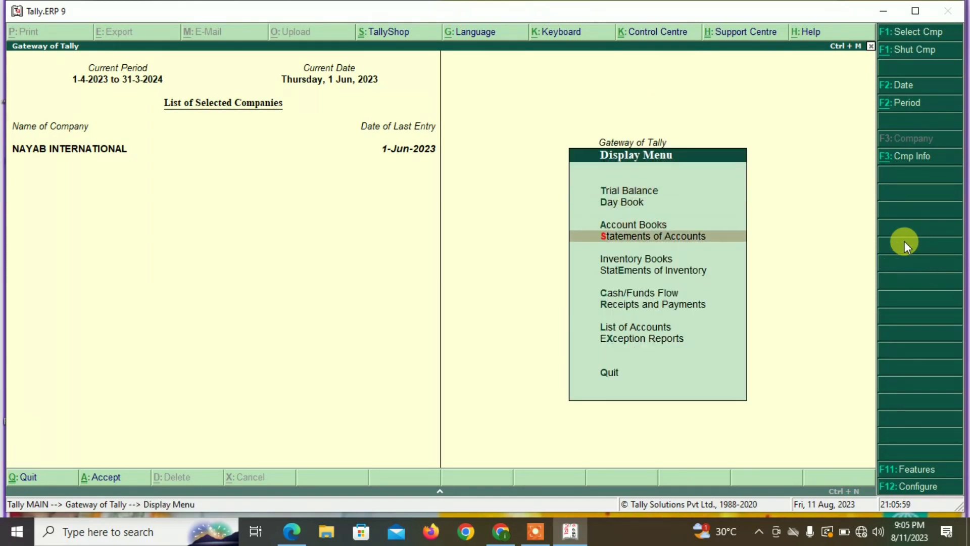
pyautogui.press('Return')
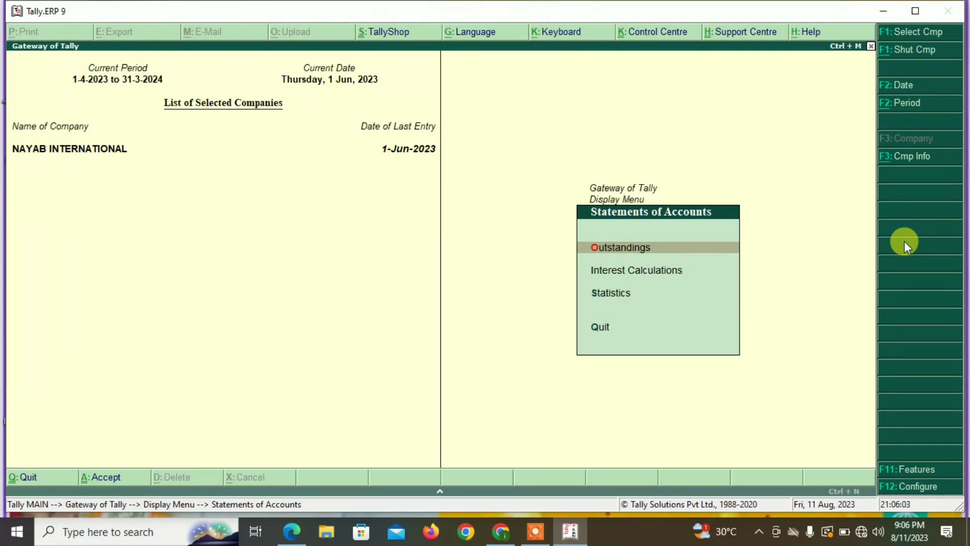
# Step: Open the group outstandings report for All Items
pyautogui.press('Return')
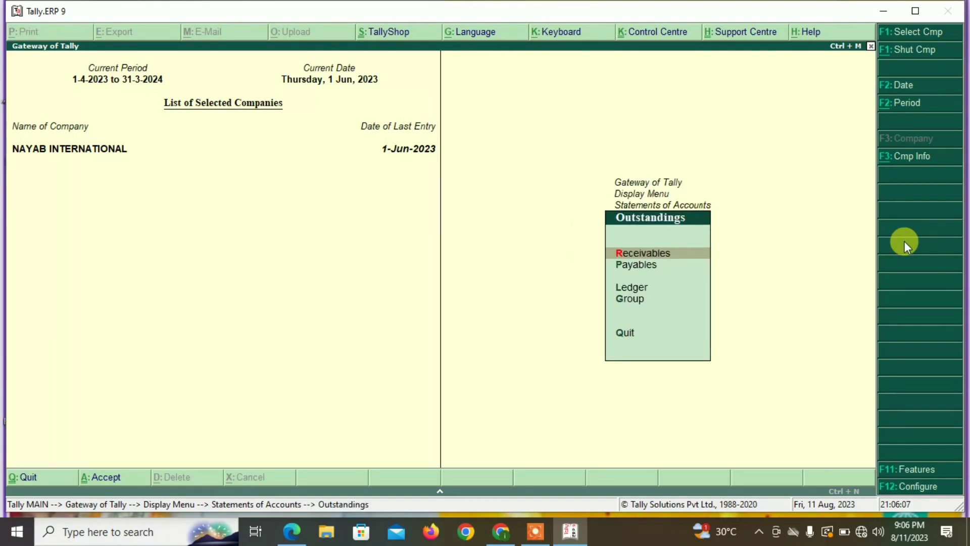
pyautogui.press('g')
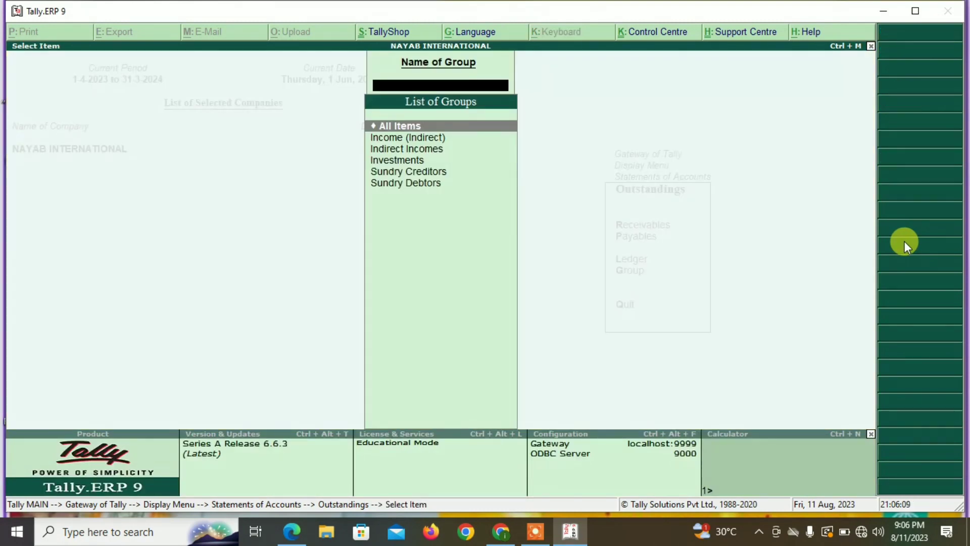
pyautogui.press('Return')
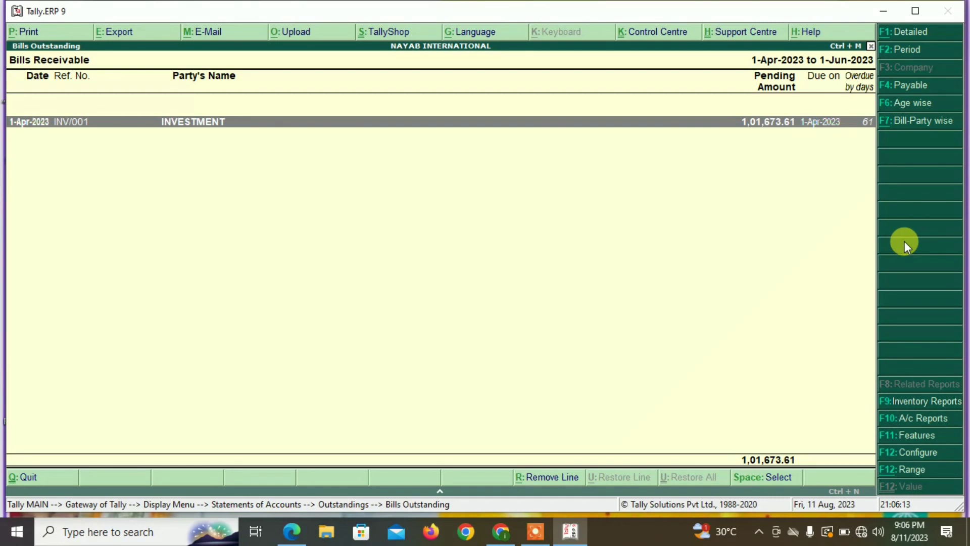
# Step: Set the Bills Receivable report's period from 1-4-2023 to 1-6-2023
pyautogui.press('F2')
pyautogui.press('Return')
pyautogui.write('1')
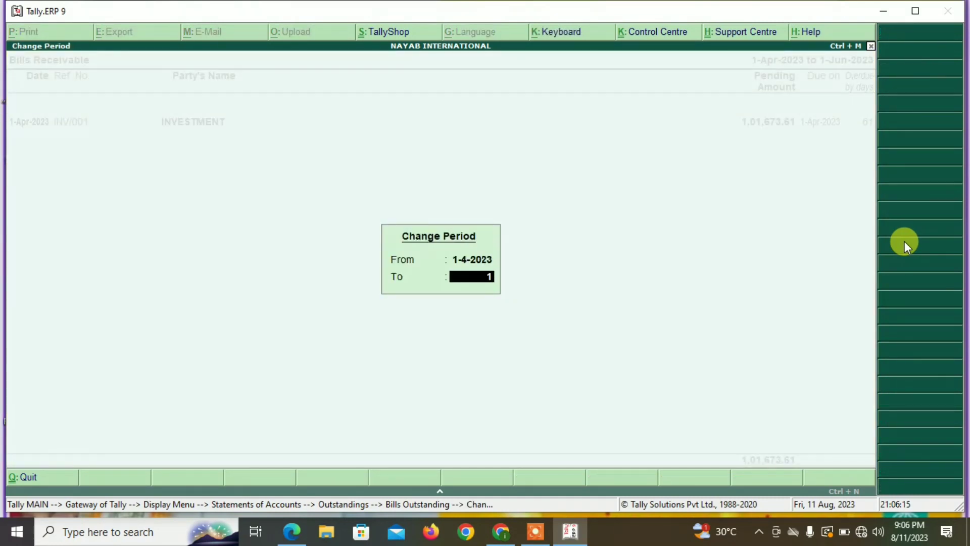
pyautogui.write('-6')
pyautogui.press('Return')
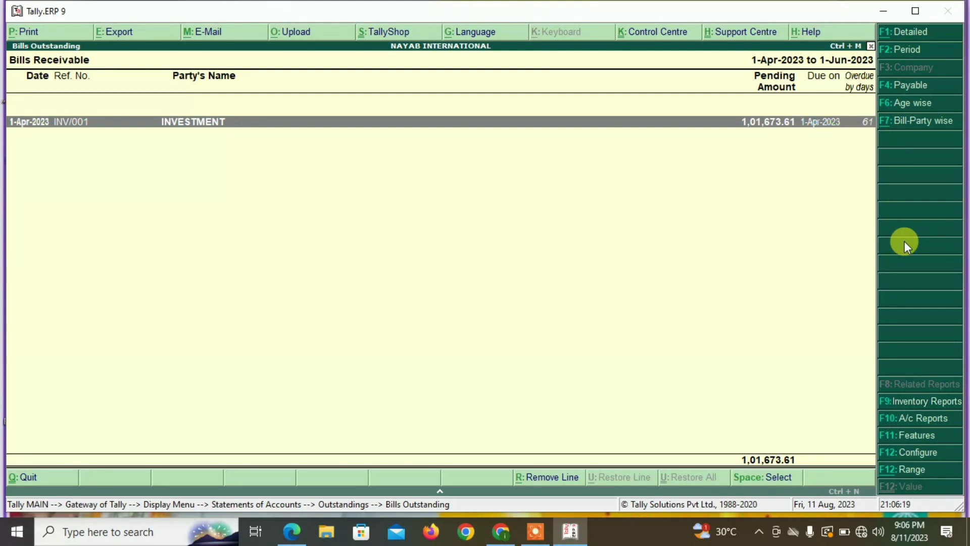
# Step: Expand the Bills Receivable report to its detailed entries for INV/001 and leave the outstandings reports
pyautogui.hotkey('alt', 'F1')
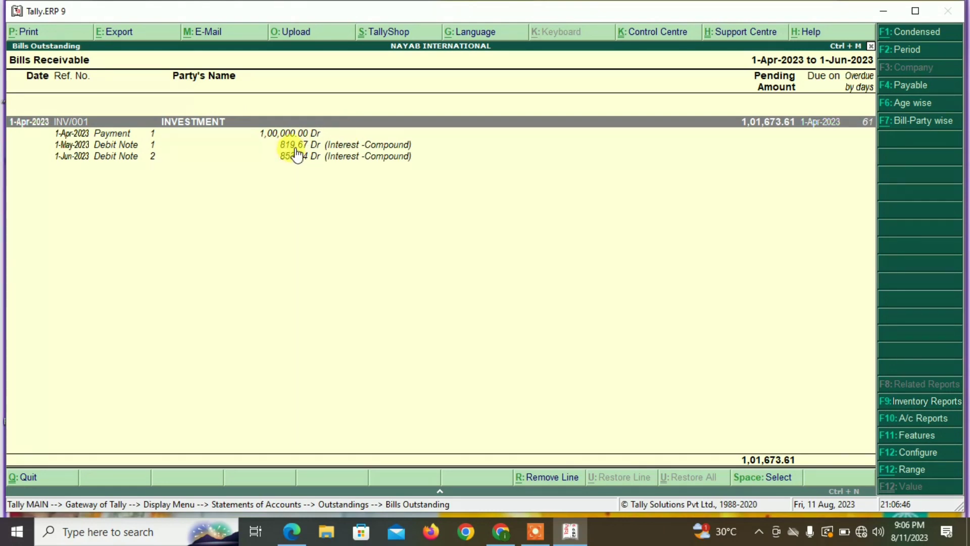
pyautogui.press('Escape')
pyautogui.press('Escape')
pyautogui.press('Escape')
pyautogui.press('Escape')
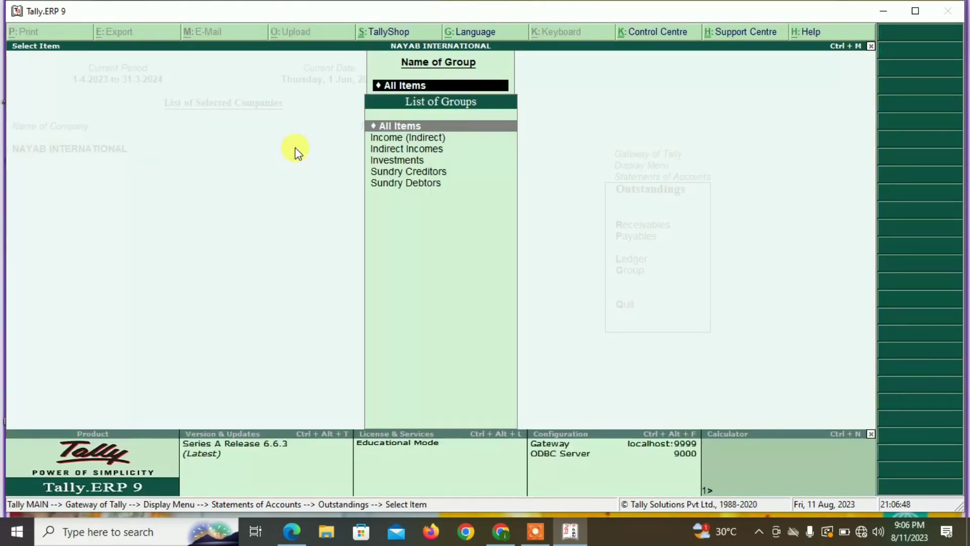
pyautogui.press('Escape')
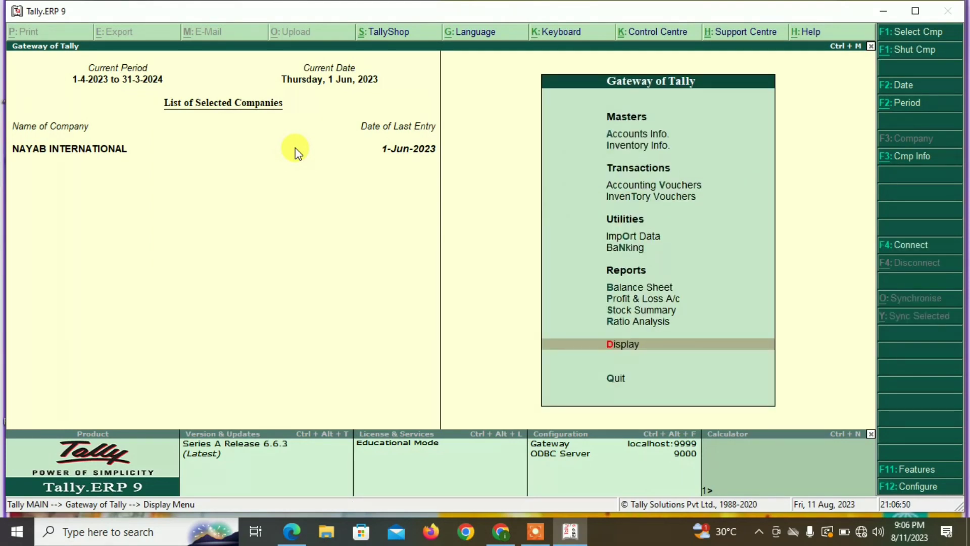
# Step: Open accounting voucher entry from the Gateway for a new Debit Note in the INT RECV class
pyautogui.press('Up')
pyautogui.press('Up')
pyautogui.press('Up')
pyautogui.press('Up')
pyautogui.press('Up')
pyautogui.press('Up')
pyautogui.press('Up')
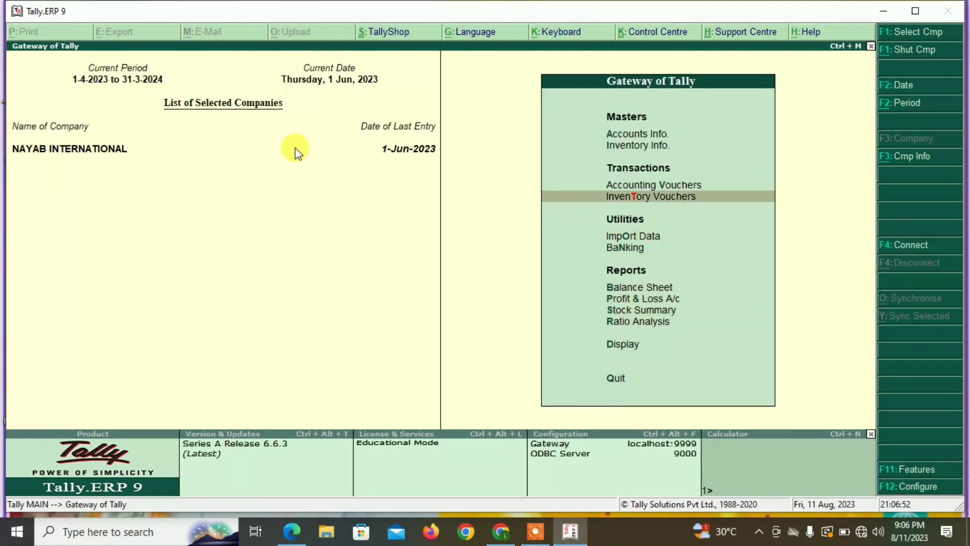
pyautogui.press('Up')
pyautogui.press('Return')
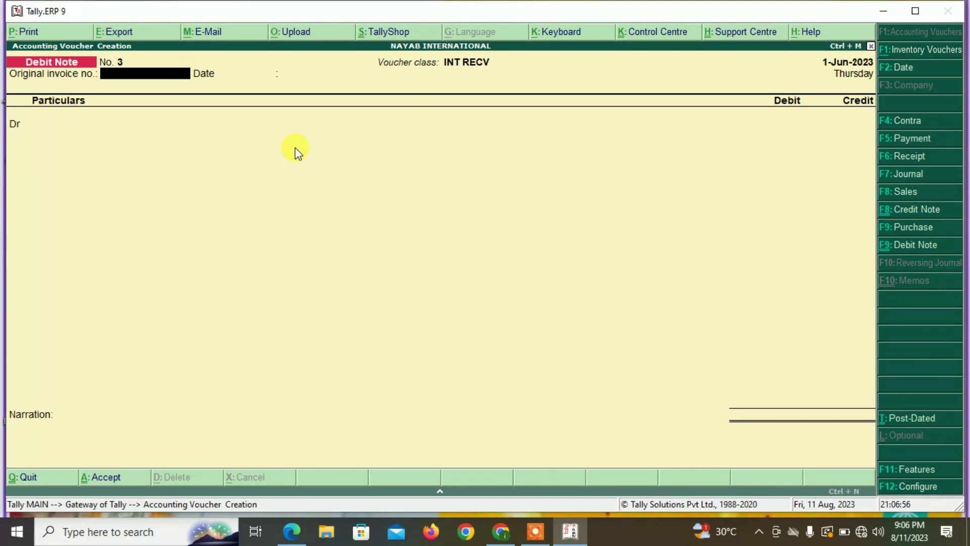
# Step: Date the third Debit Note 1-7 and leave its original invoice number and date blank
pyautogui.press('F2')
pyautogui.write('1-')
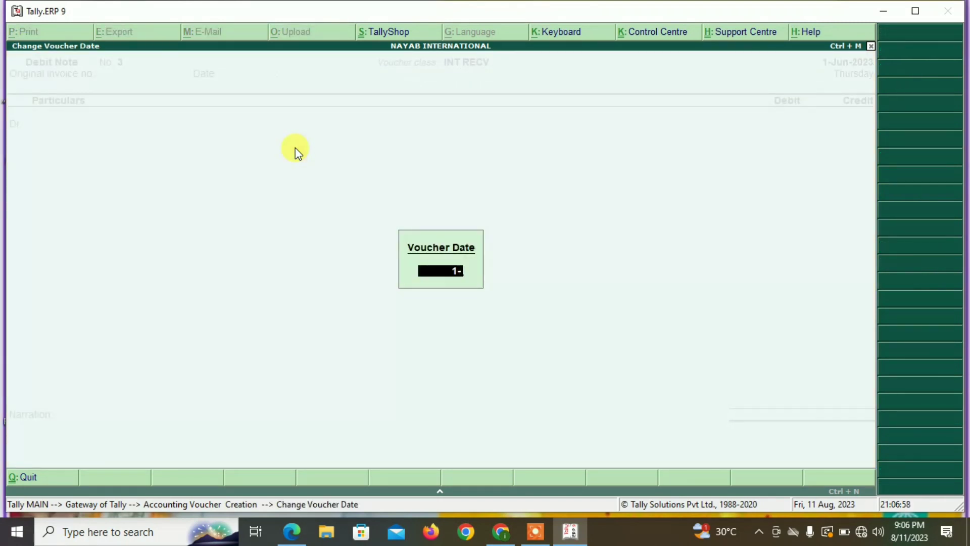
pyautogui.write('7')
pyautogui.press('Return')
pyautogui.press('Return')
pyautogui.press('Return')
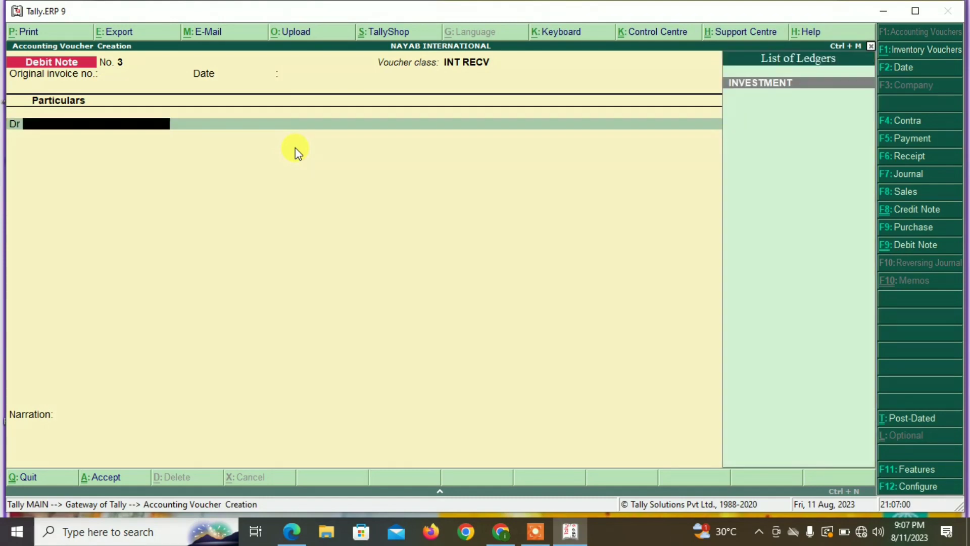
# Step: Debit INVESTMENT with the 833.39 interest on bill INV/001 and accept the buyer's details unchanged
pyautogui.press('Return')
pyautogui.press('Return')
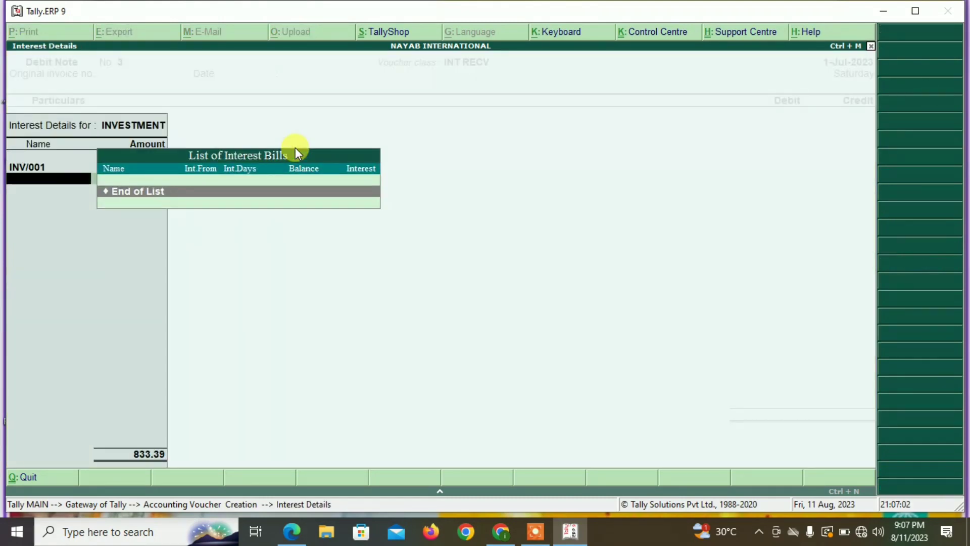
pyautogui.press('Return')
pyautogui.press('Return')
pyautogui.press('Return')
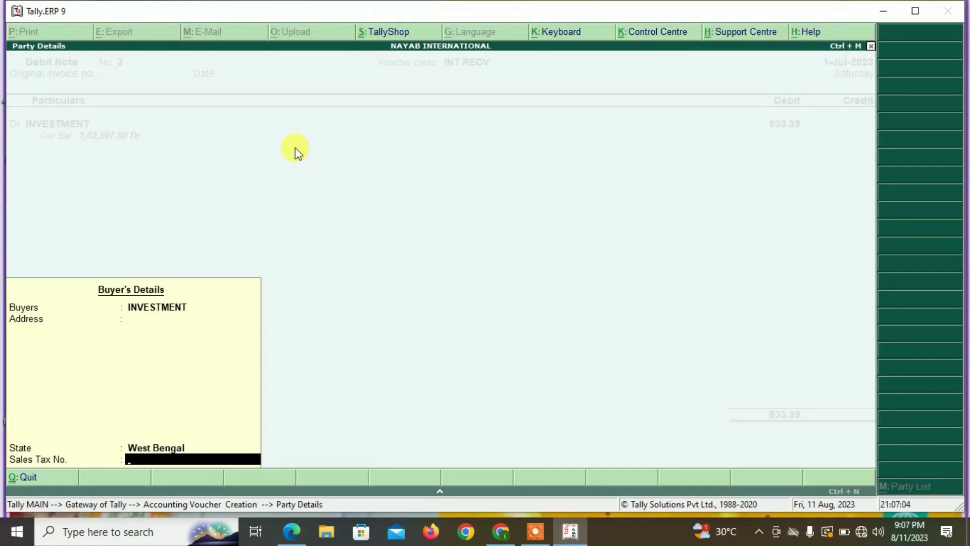
pyautogui.press('Return')
# Step: Credit INTEREST RECV with 833.39 as Agst Ref 3 and save the third Debit Note without a narration
pyautogui.press('Return')
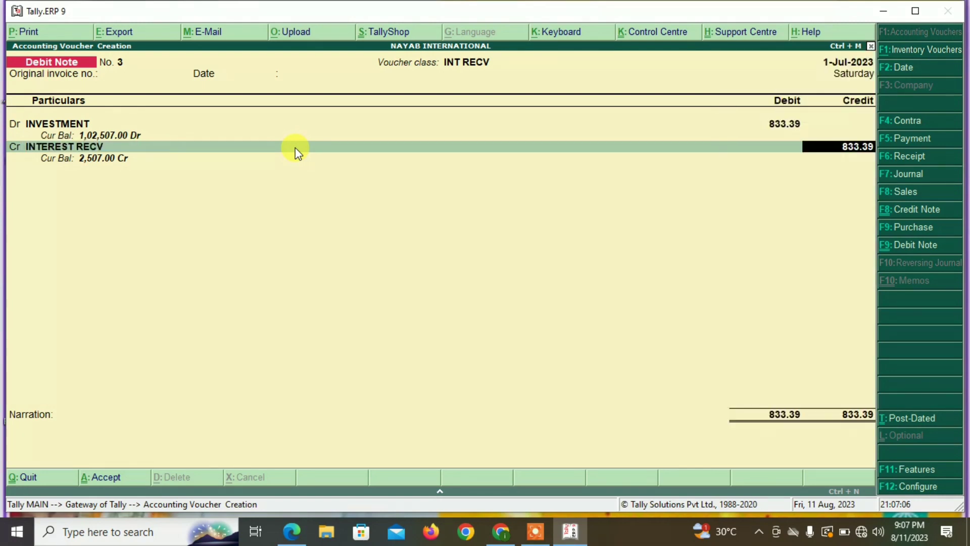
pyautogui.press('Return')
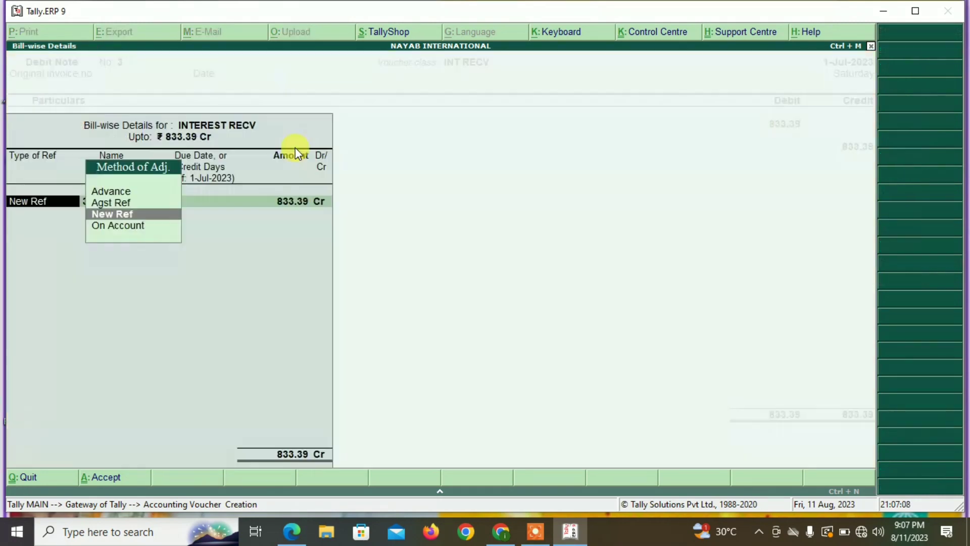
pyautogui.press('Up')
pyautogui.press('Return')
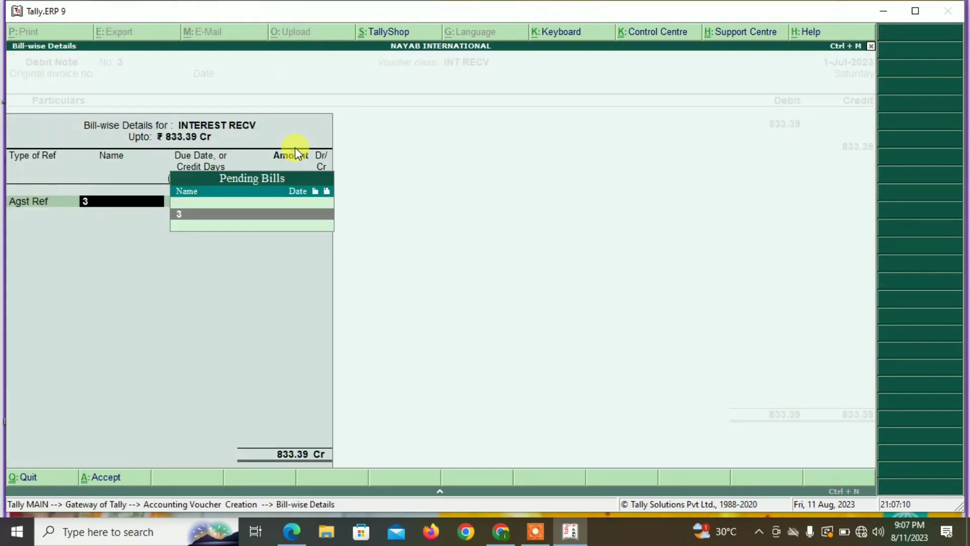
pyautogui.press('Return')
pyautogui.press('Return')
pyautogui.press('Return')
pyautogui.press('Return')
pyautogui.press('Return')
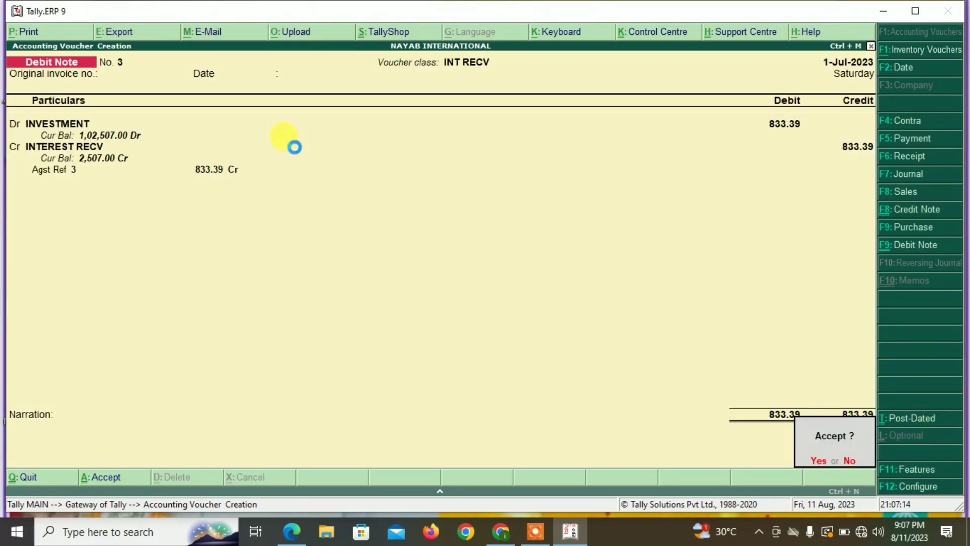
pyautogui.press('Return')
# Step: Leave voucher entry and open the statements of accounts among the display reports
pyautogui.press('Escape')
pyautogui.press('Return')
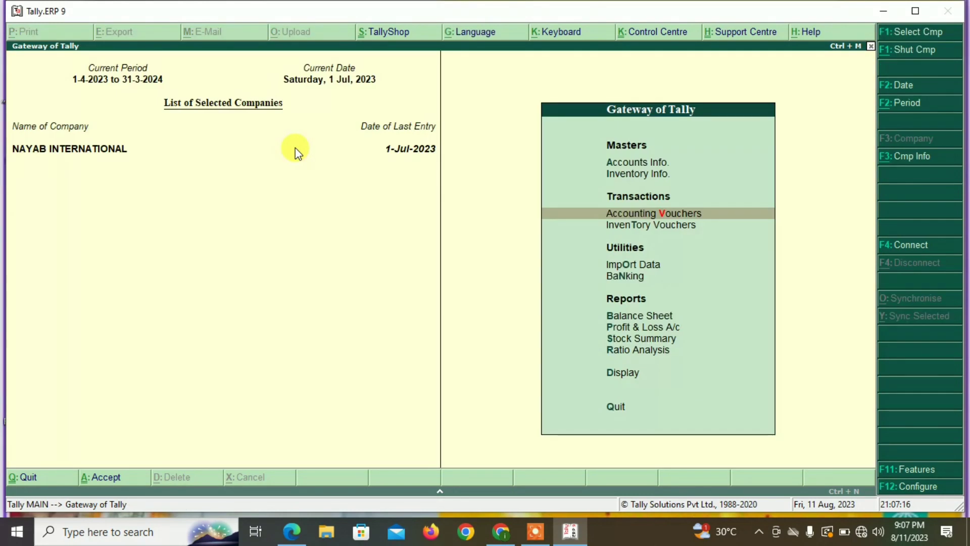
pyautogui.press('Down')
pyautogui.press('Down')
pyautogui.press('Down')
pyautogui.press('Down')
pyautogui.press('Down')
pyautogui.press('Down')
pyautogui.press('Down')
pyautogui.press('Down')
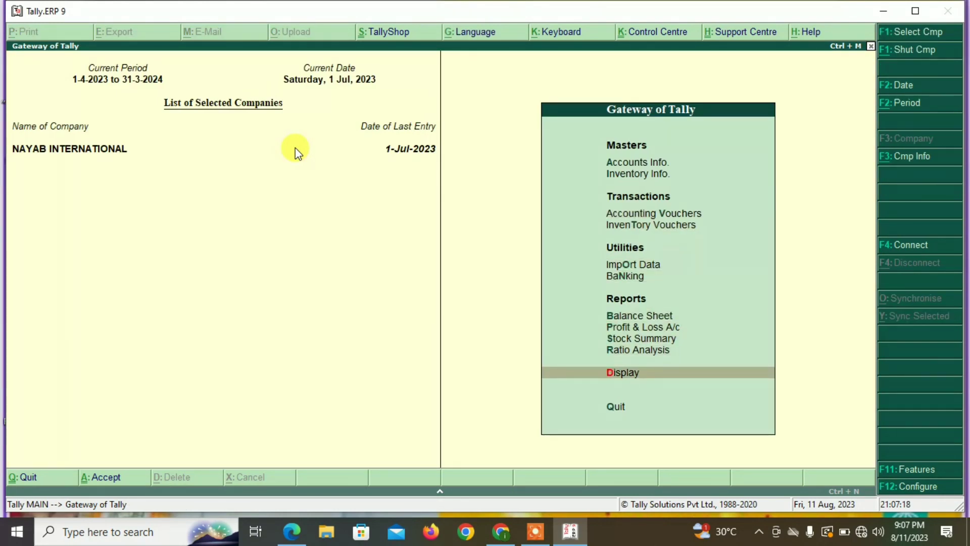
pyautogui.press('Return')
pyautogui.press('Down')
pyautogui.press('Down')
pyautogui.press('Down')
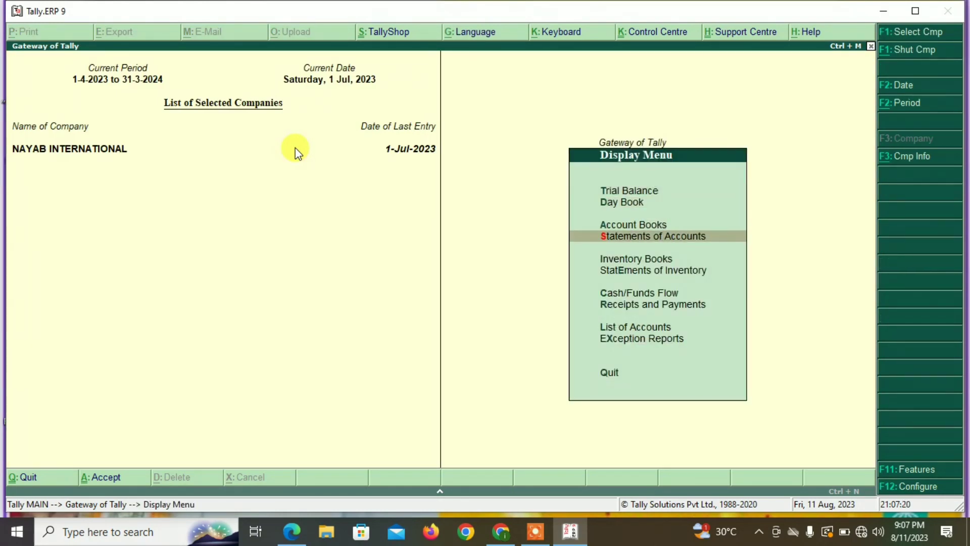
pyautogui.press('Return')
# Step: Open the group outstandings report for All Items and expand it to the detailed entries
pyautogui.press('Return')
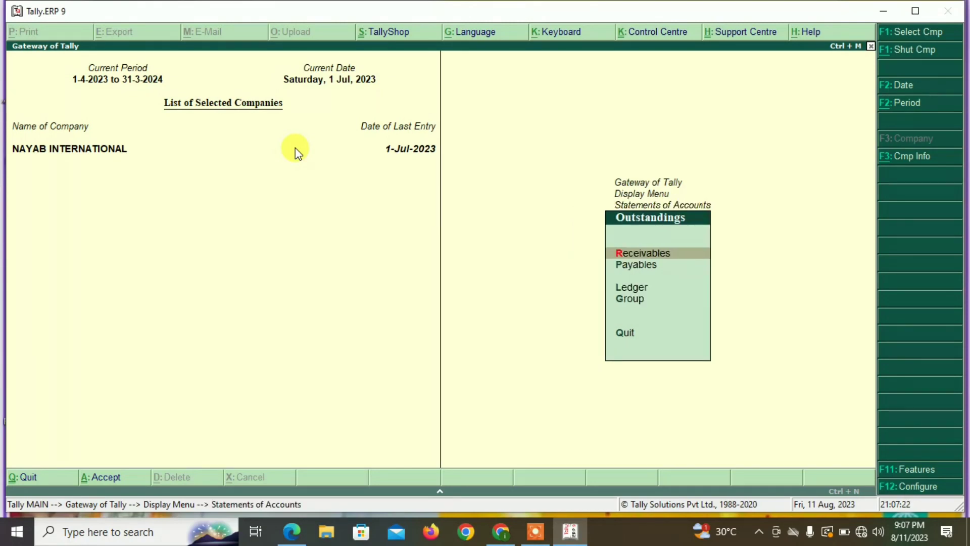
pyautogui.press('g')
pyautogui.press('Return')
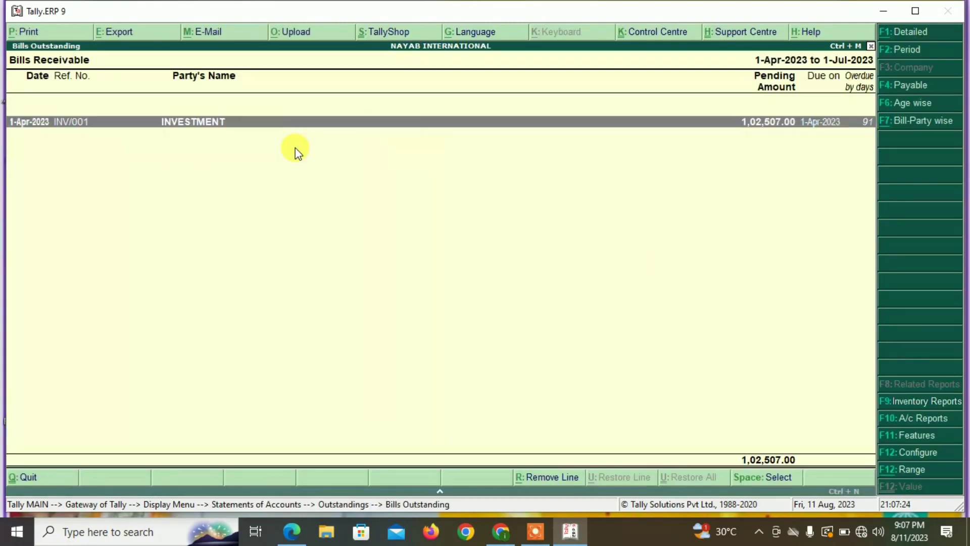
pyautogui.hotkey('alt', 'F1')
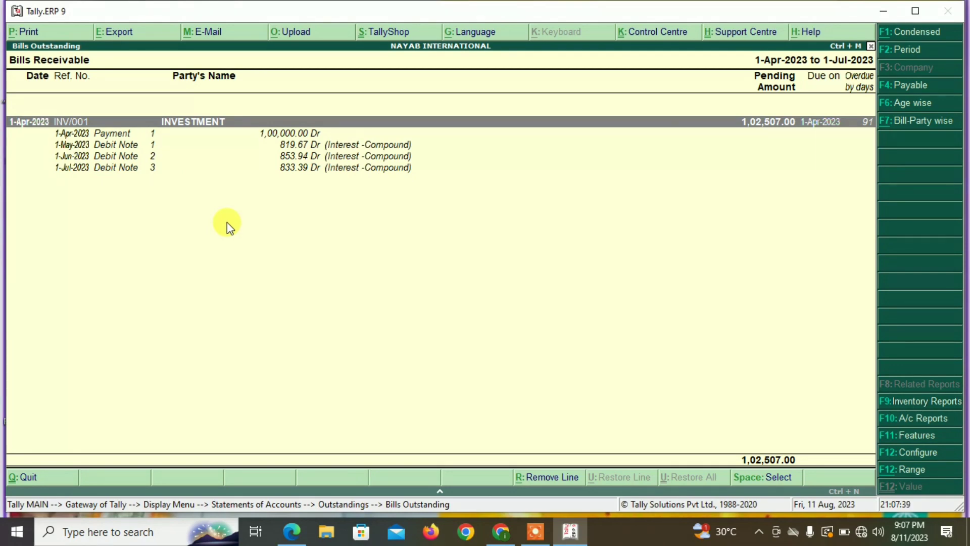
# Step: Leave the outstandings reports and open the Balance Sheet in detailed form
pyautogui.press('Escape')
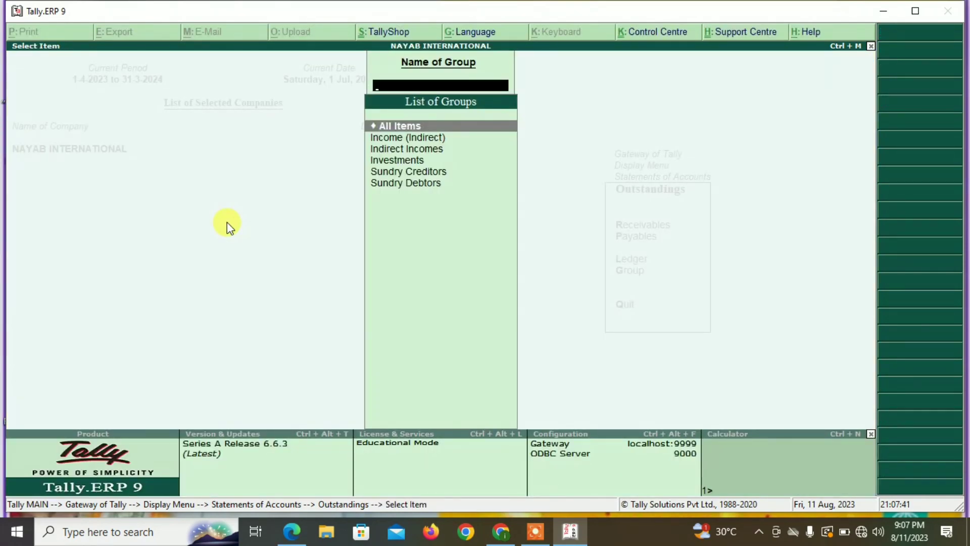
pyautogui.press('Escape')
pyautogui.press('Escape')
pyautogui.press('Escape')
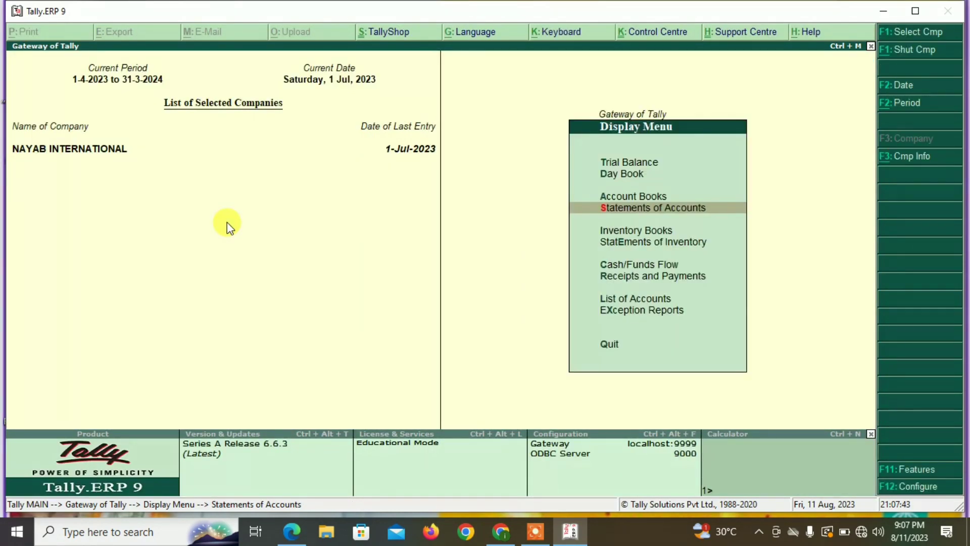
pyautogui.press('Escape')
pyautogui.press('Down')
pyautogui.press('Up')
pyautogui.press('Up')
pyautogui.press('Up')
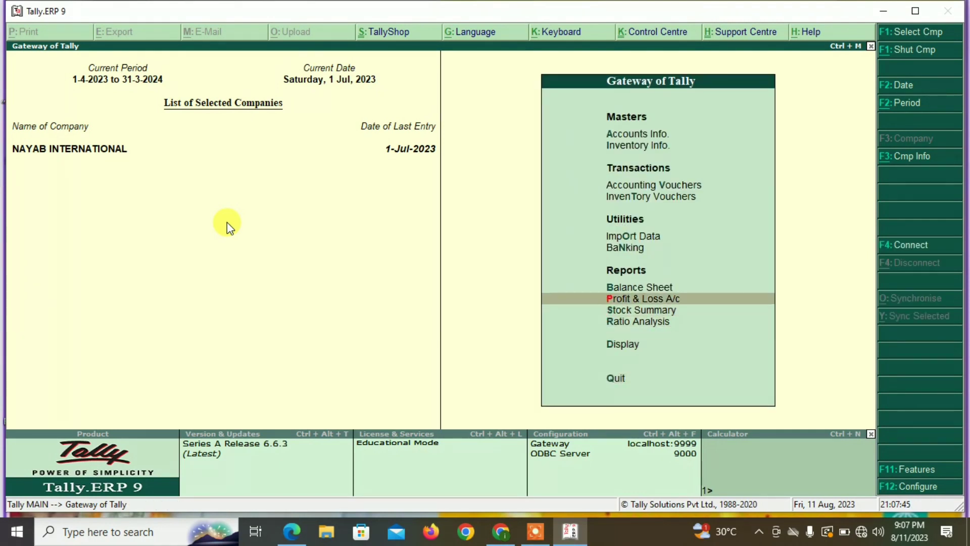
pyautogui.press('Up')
pyautogui.press('Return')
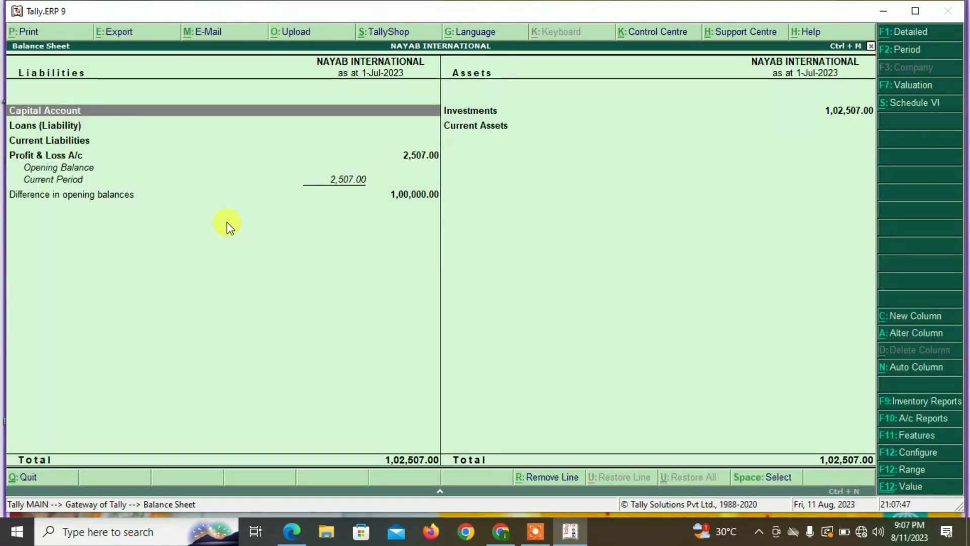
pyautogui.hotkey('alt', 'F1')
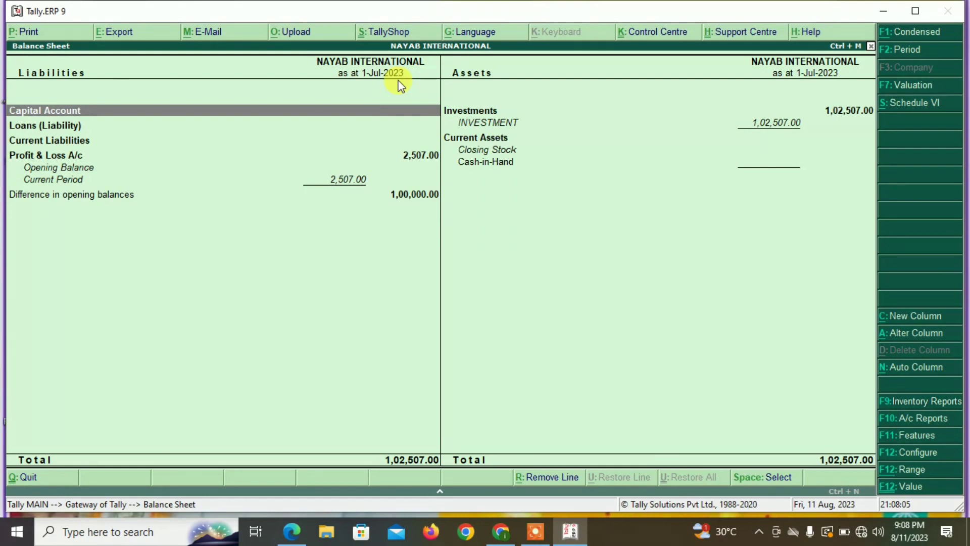
# Step: Set the Balance Sheet's period from 1-4-2023 to 1-4-2023 to examine the initial investment
pyautogui.press('F2')
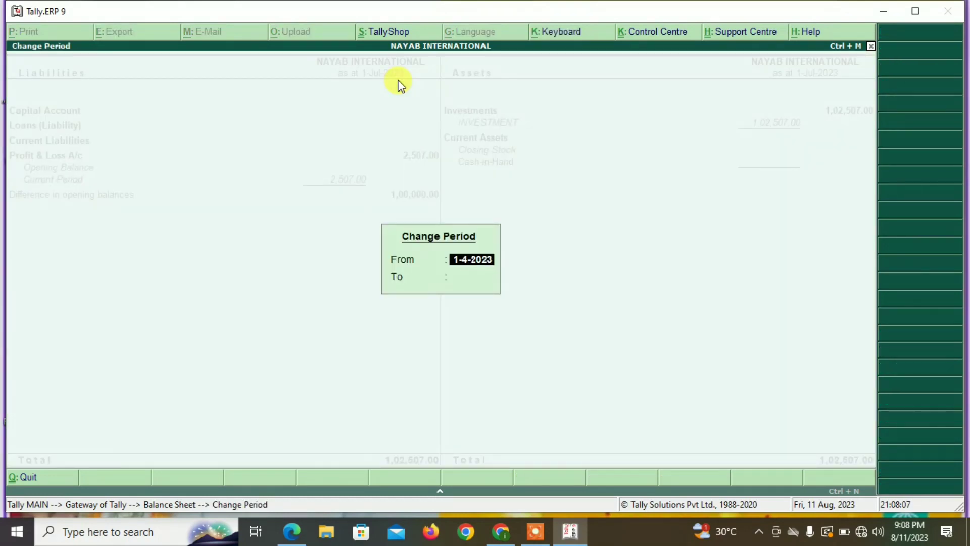
pyautogui.press('Return')
pyautogui.write('1-4')
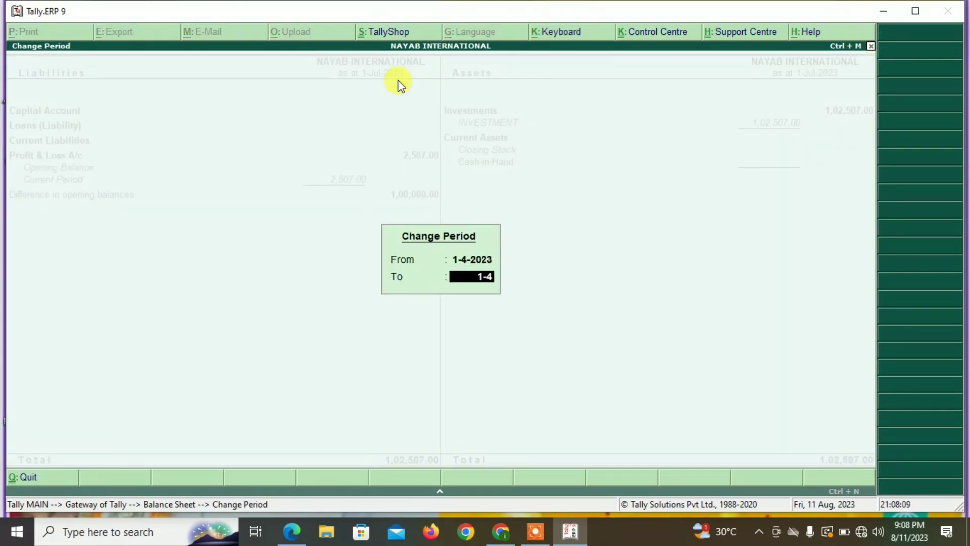
pyautogui.press('Return')
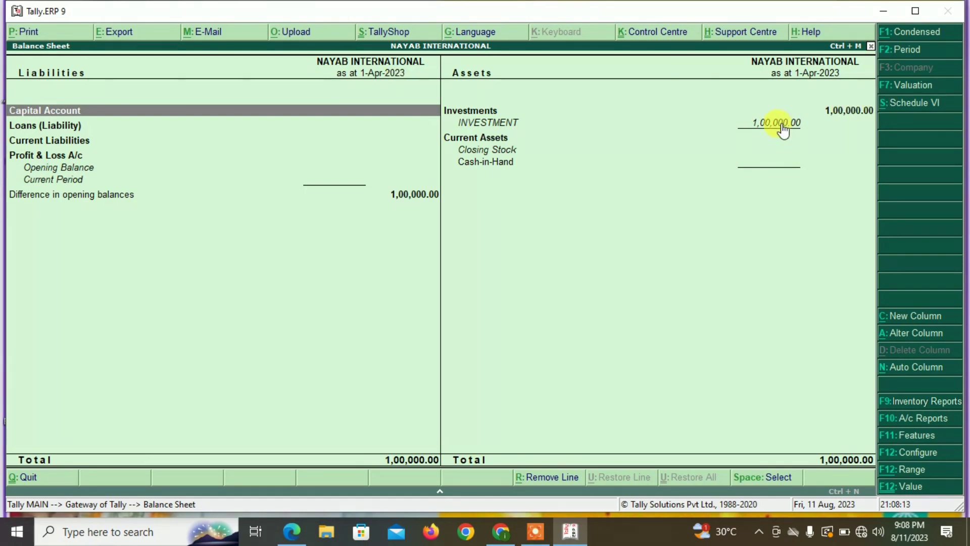
# Step: Extend the Balance Sheet's period to 1-5-2023 to examine the investment after the first interest entry
pyautogui.press('F2')
pyautogui.press('Return')
pyautogui.write('1-5')
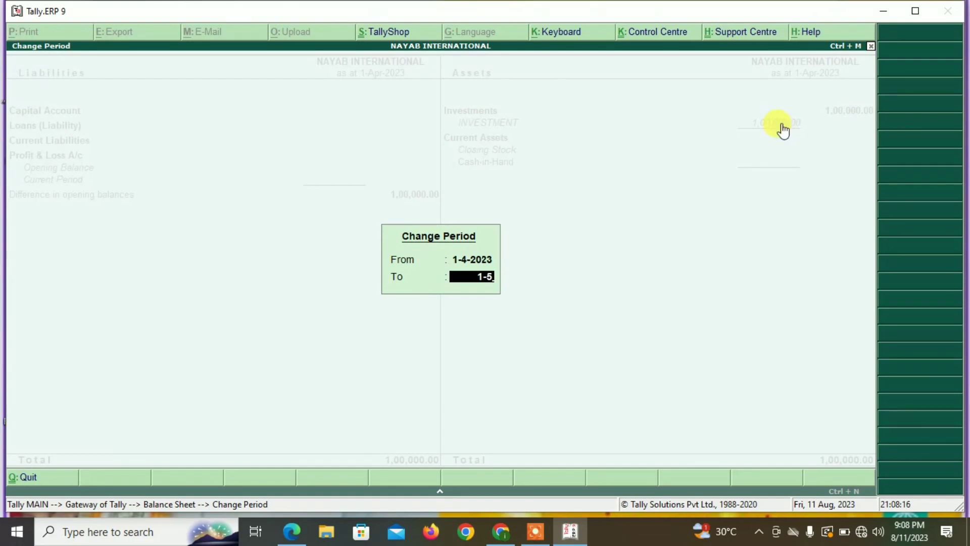
pyautogui.press('Return')
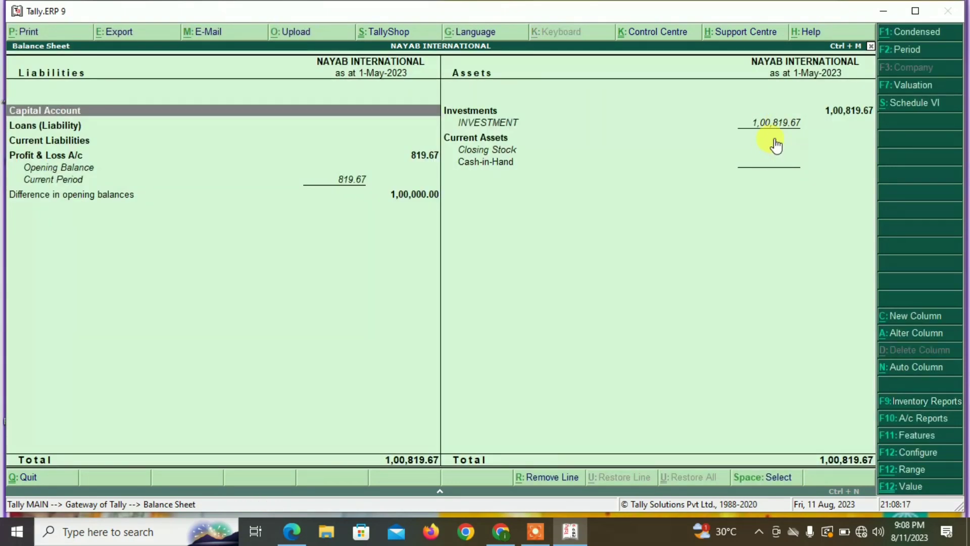
# Step: Extend the Balance Sheet's period to 1-6-2023 to examine the investment after the second interest entry
pyautogui.press('F2')
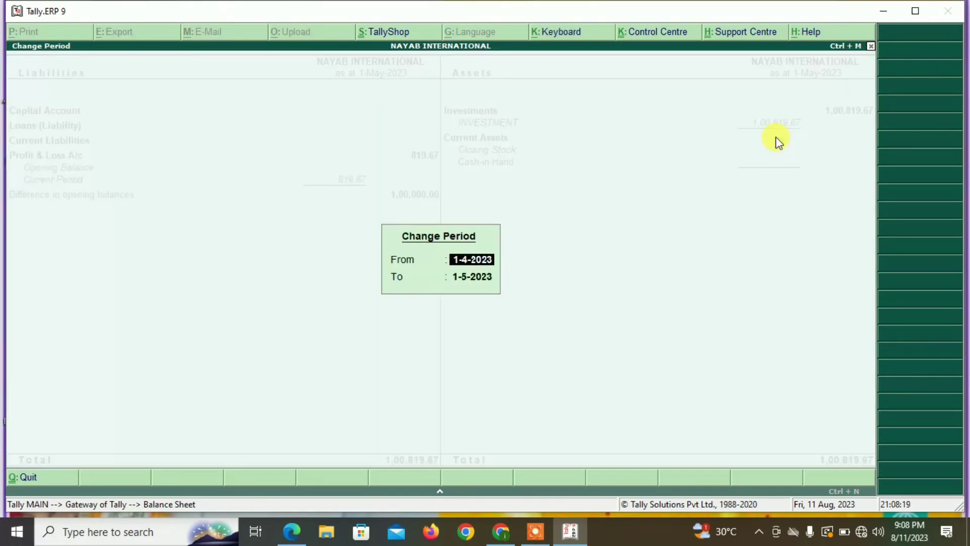
pyautogui.press('Return')
pyautogui.write('1-')
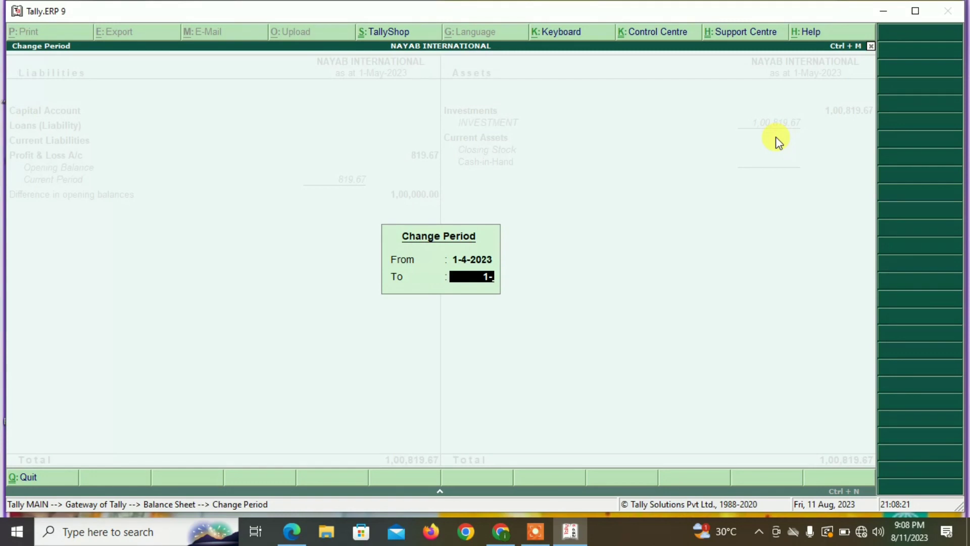
pyautogui.write('6')
pyautogui.press('Return')
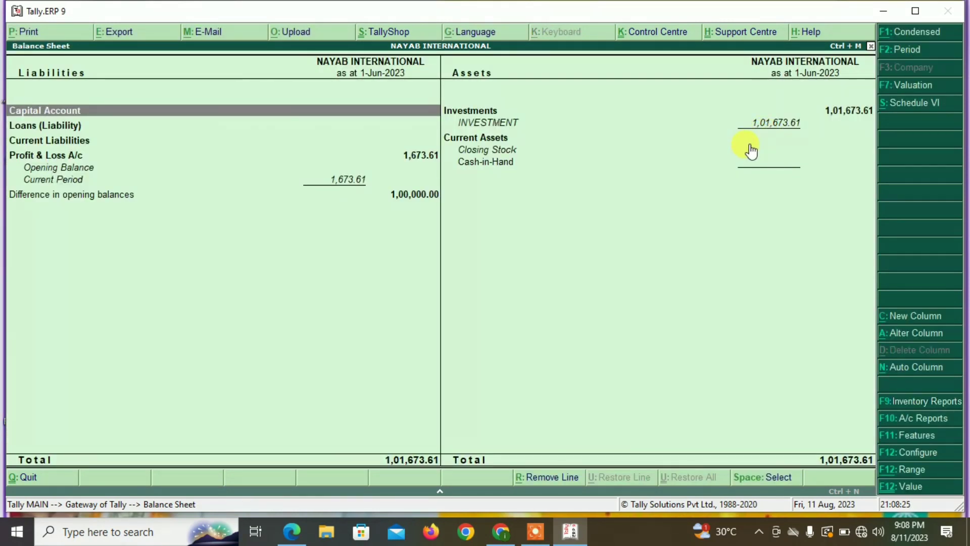
# Step: Extend the Balance Sheet's period to 1-7 to examine the investment after the third interest entry
pyautogui.press('F2')
pyautogui.press('Return')
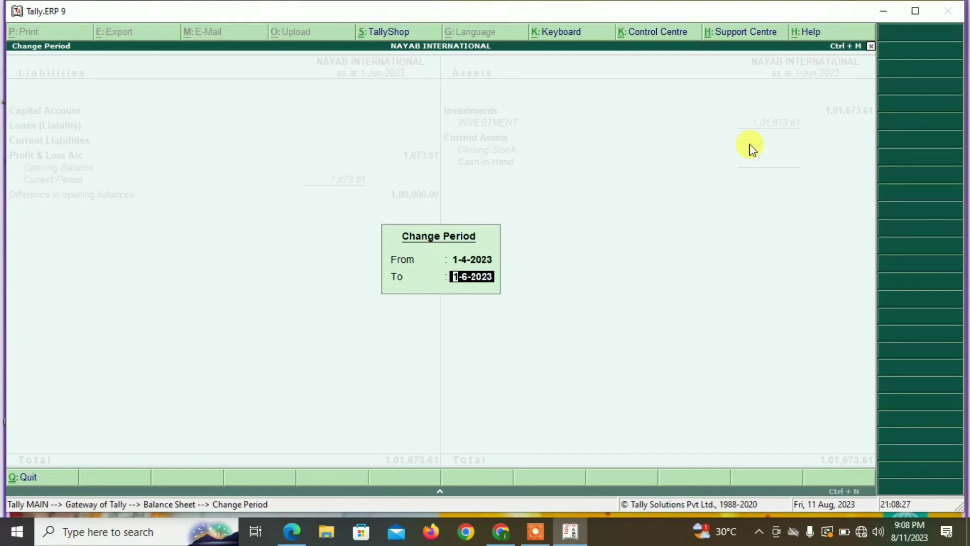
pyautogui.write('1-7')
pyautogui.press('Return')
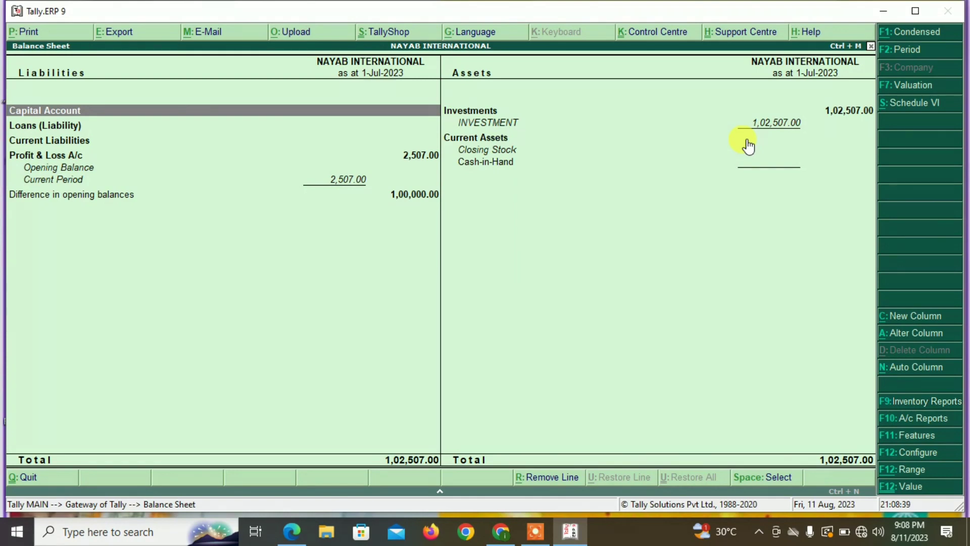
# Step: Leave the Balance Sheet and start an INT RECV class Debit Note dated 1-8-2023
pyautogui.press('Escape')
pyautogui.press('Up')
pyautogui.press('Up')
pyautogui.press('Up')
pyautogui.press('Up')
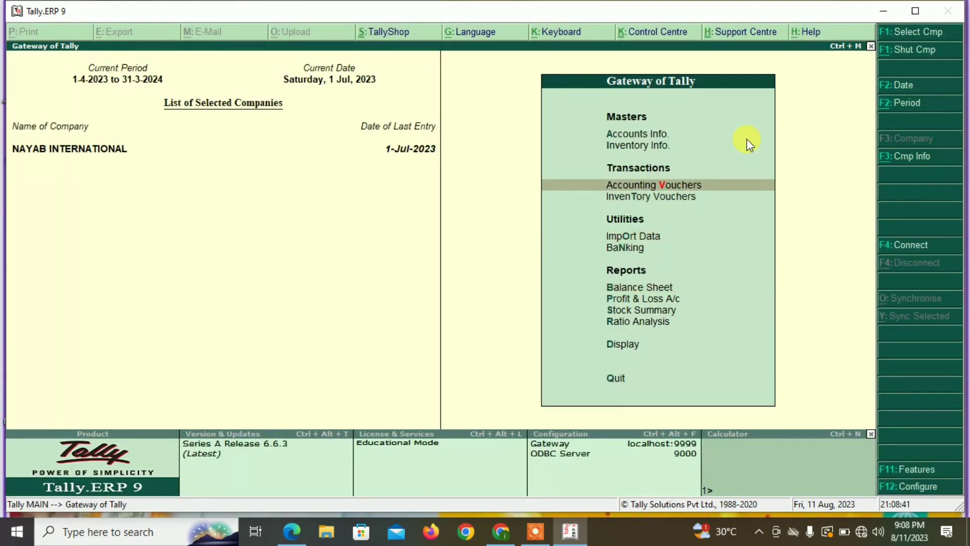
pyautogui.press('Return')
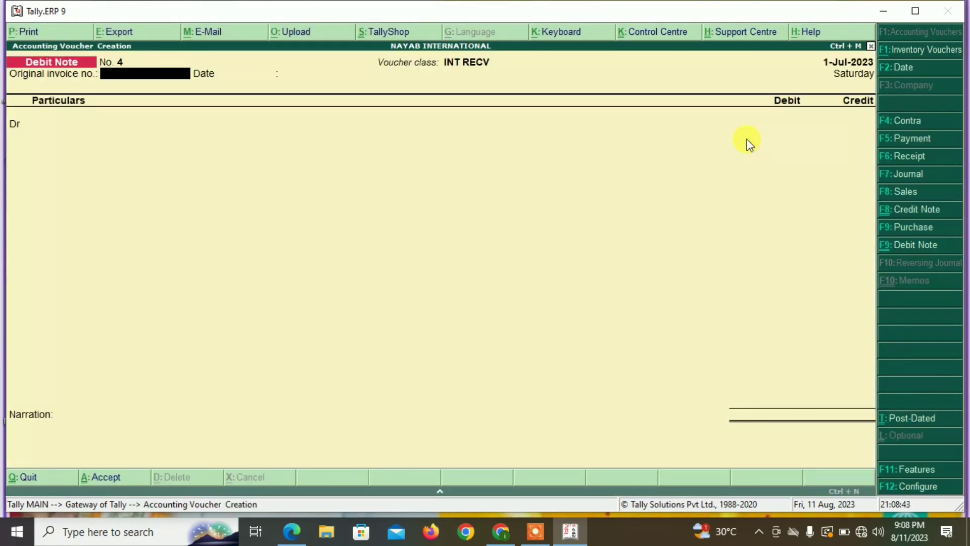
pyautogui.press('F2')
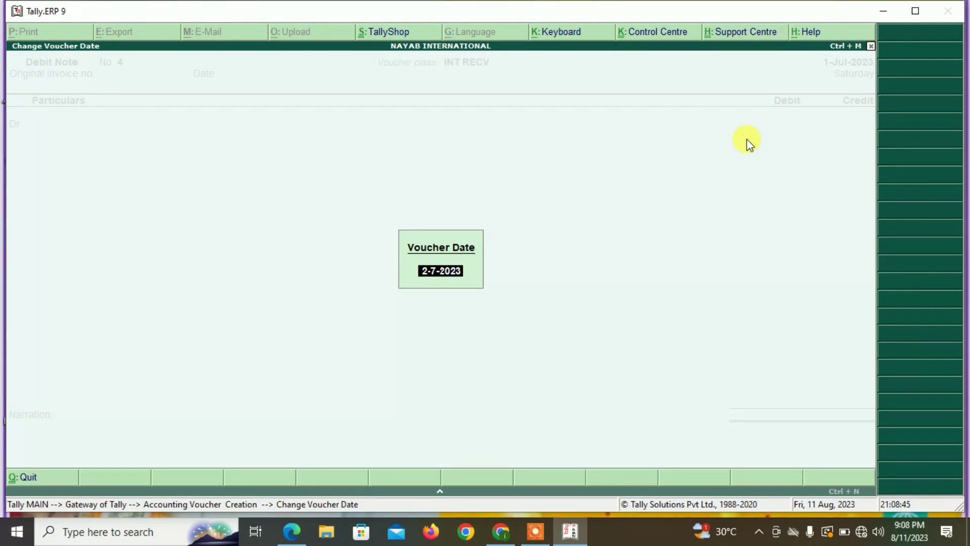
pyautogui.write('1-8')
pyautogui.press('Return')
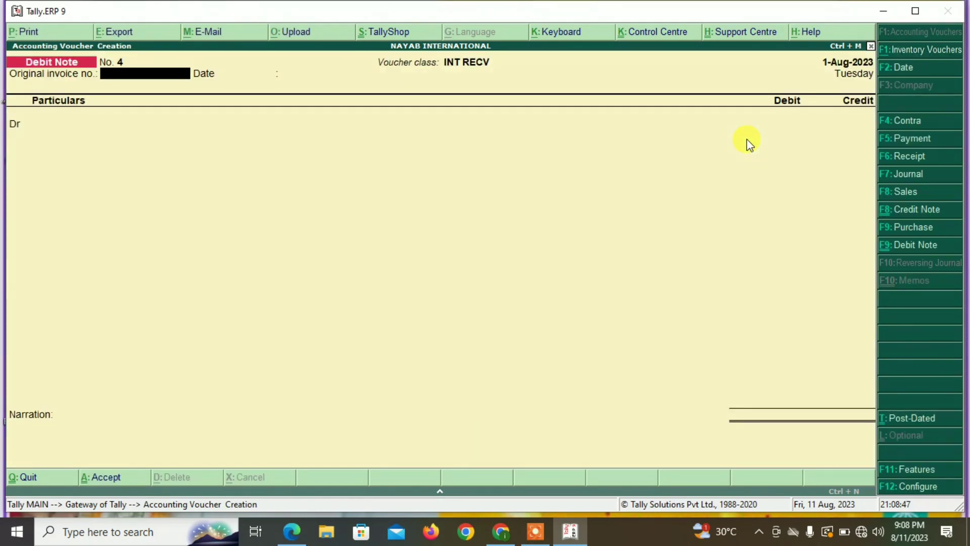
# Step: Debit INVESTMENT in the August Debit Note with the interest on bill INV/001, keeping the buyer's state as West Bengal
pyautogui.press('Return')
pyautogui.press('Return')
pyautogui.press('Return')
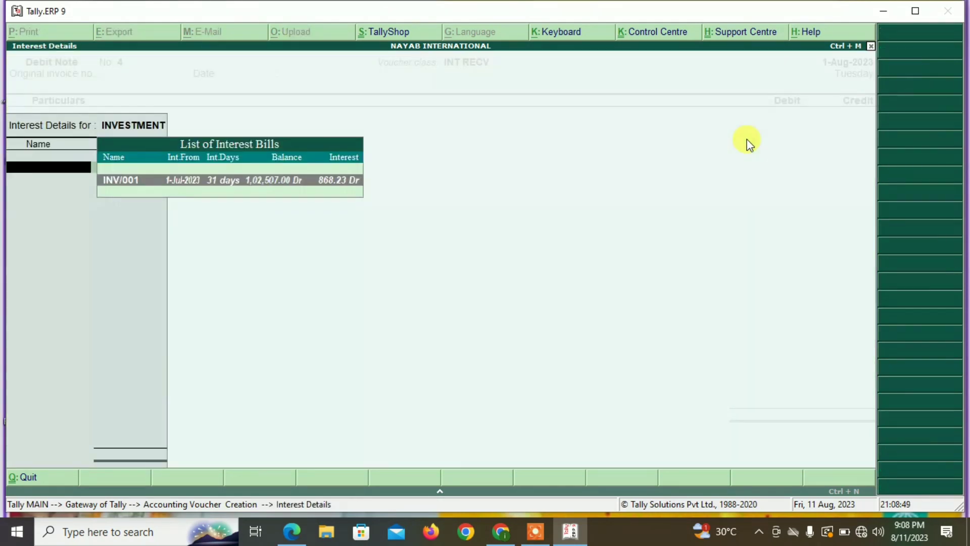
pyautogui.press('Return')
pyautogui.press('Return')
pyautogui.press('Return')
pyautogui.press('Return')
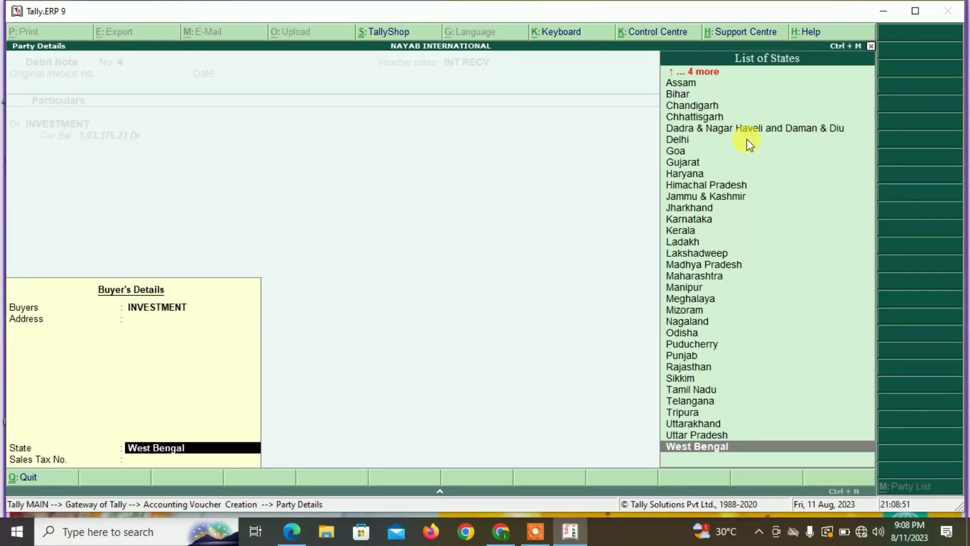
pyautogui.press('Return')
pyautogui.press('Return')
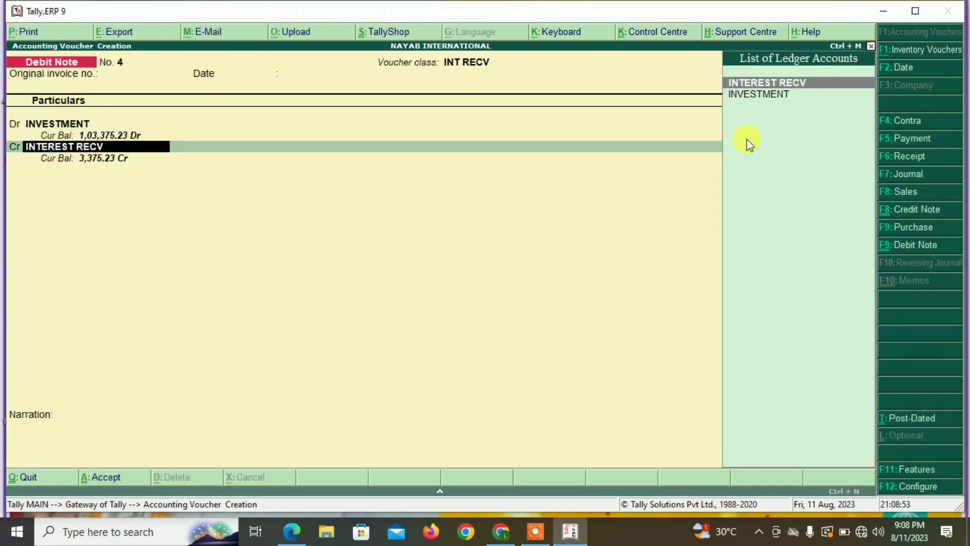
# Step: Credit INTEREST RECV with the August interest as Agst Ref 4 and save the Debit Note without narration
pyautogui.press('Return')
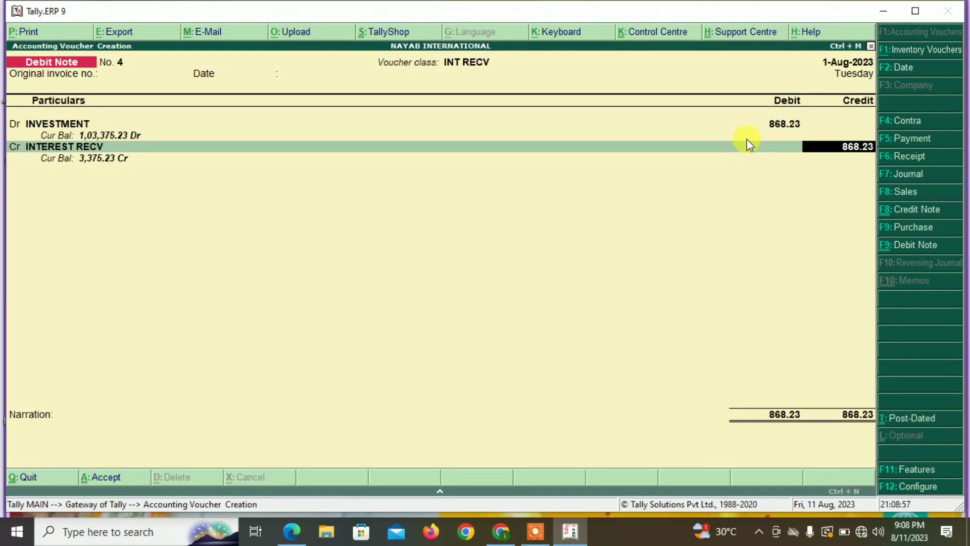
pyautogui.press('Return')
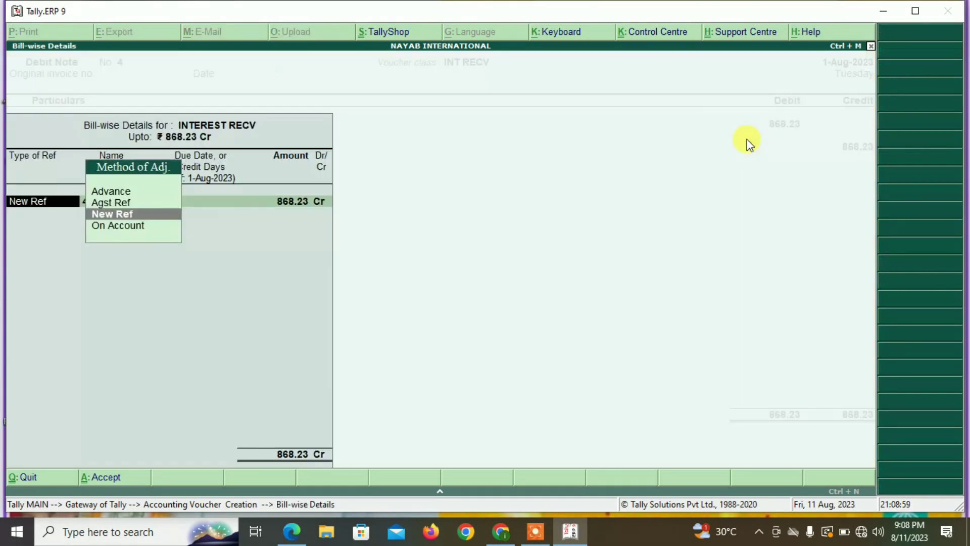
pyautogui.press('Up')
pyautogui.press('Return')
pyautogui.press('Return')
pyautogui.press('Return')
pyautogui.press('Return')
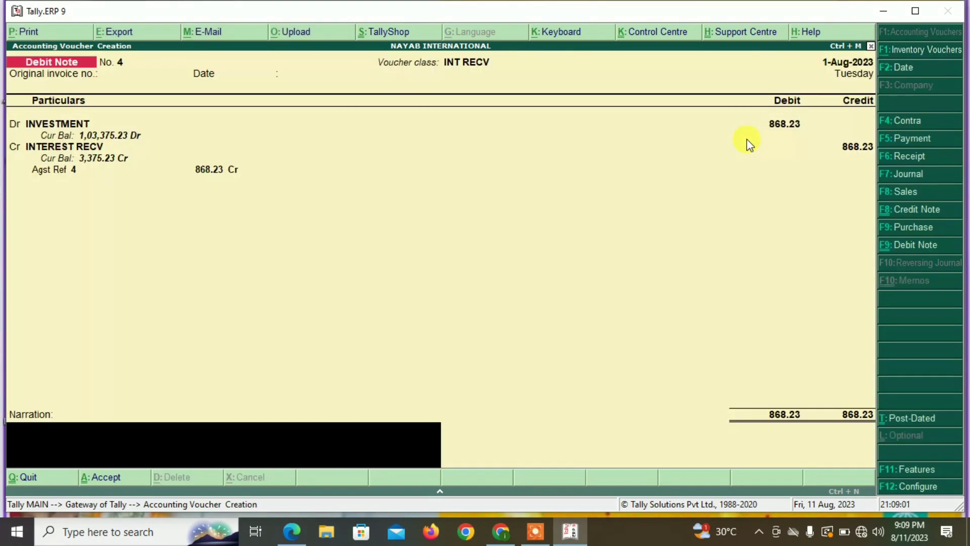
pyautogui.press('Return')
pyautogui.press('Return')
# Step: Date the new Debit Note 1-9-2023 and debit INVESTMENT with the interest on bill INV/001, keeping the default buyer's details
pyautogui.press('F2')
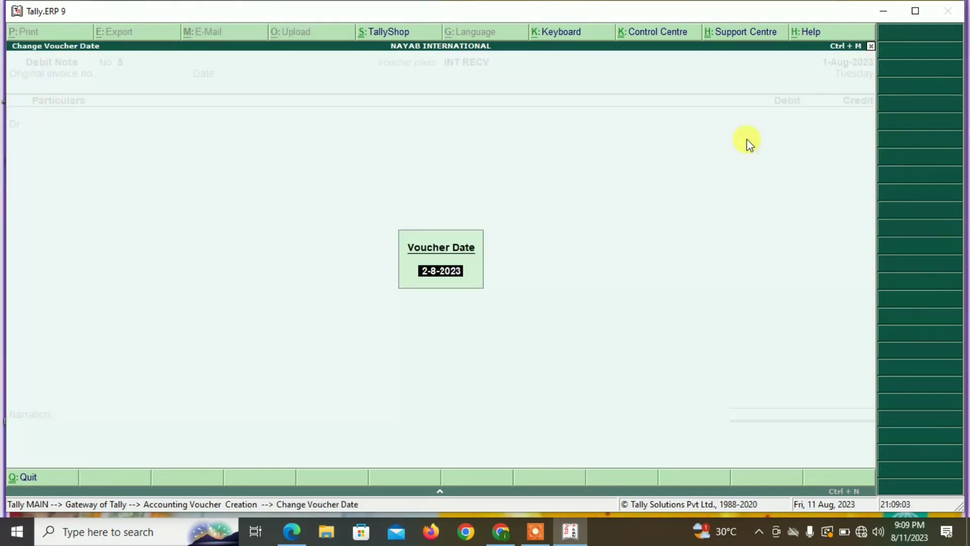
pyautogui.write('1-9')
pyautogui.press('Return')
pyautogui.press('Return')
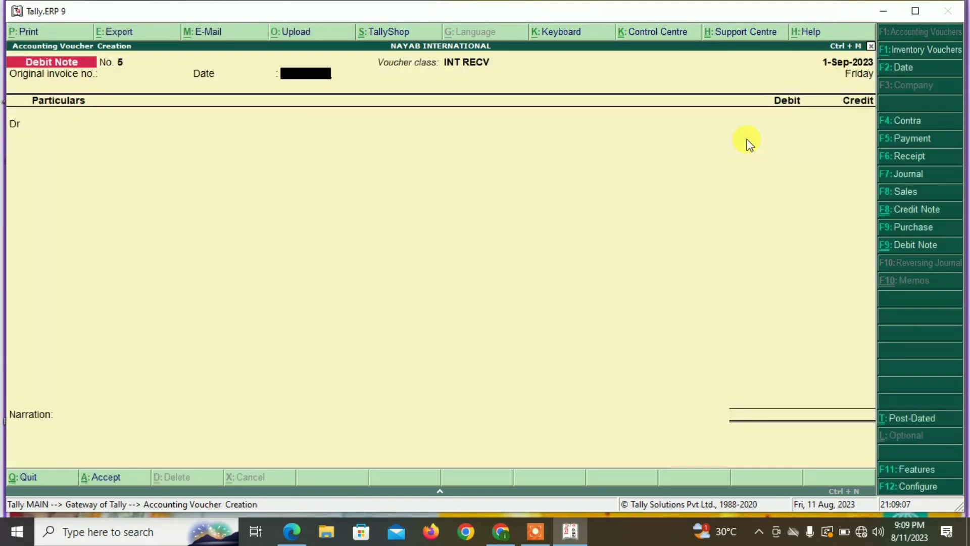
pyautogui.press('Return')
pyautogui.press('Return')
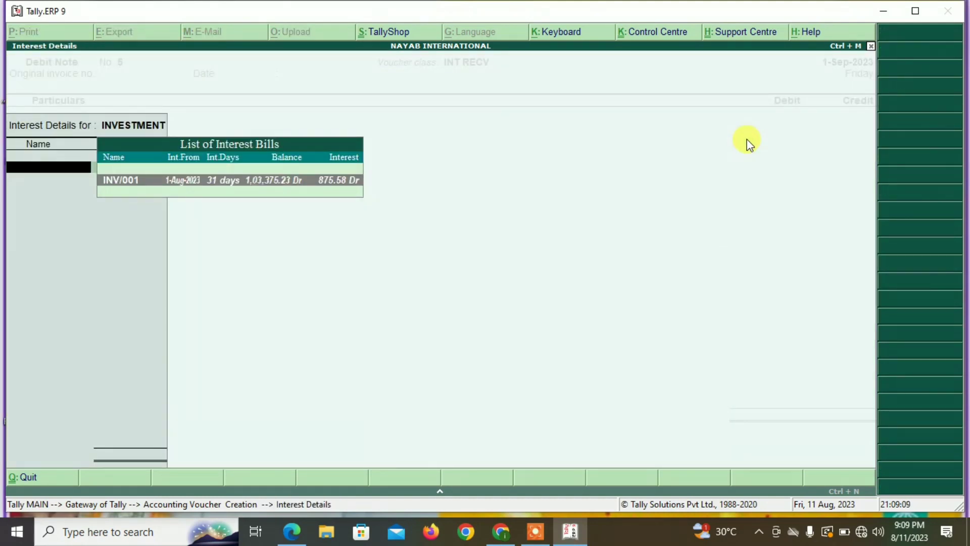
pyautogui.press('Return')
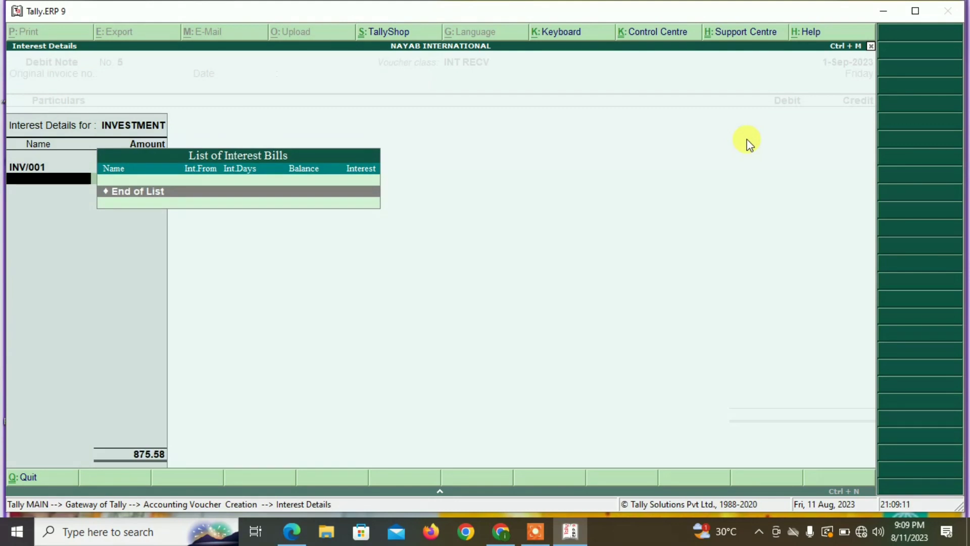
pyautogui.press('Return')
pyautogui.press('Return')
pyautogui.press('Return')
pyautogui.press('Return')
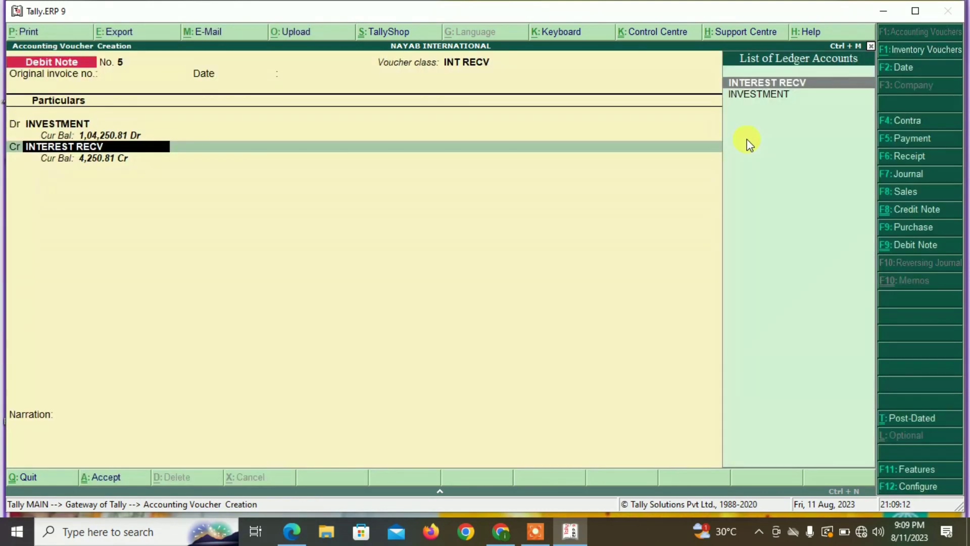
# Step: Credit INTEREST RECV with the September interest as Agst Ref 5 and save the Debit Note without narration
pyautogui.press('Return')
pyautogui.press('Return')
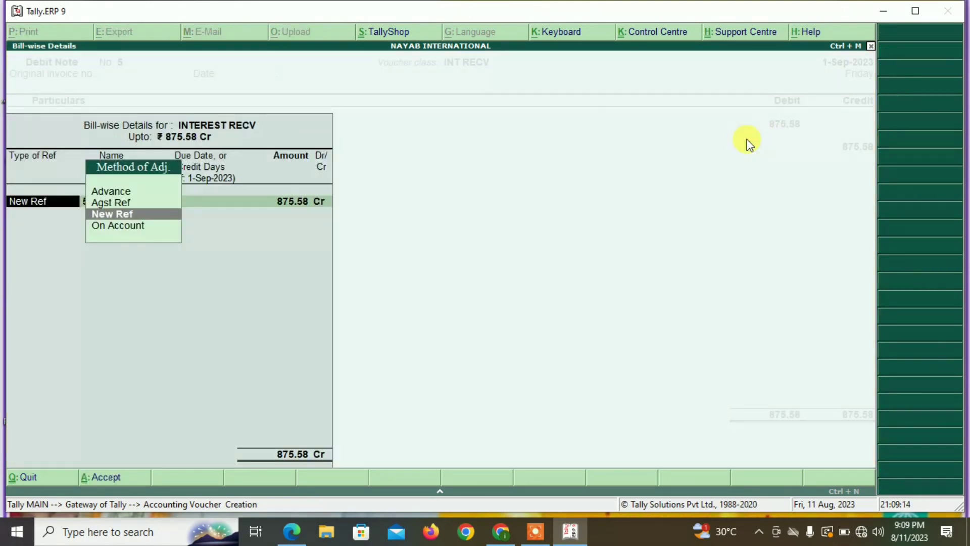
pyautogui.press('Up')
pyautogui.press('Return')
pyautogui.press('Return')
pyautogui.press('Return')
pyautogui.press('Return')
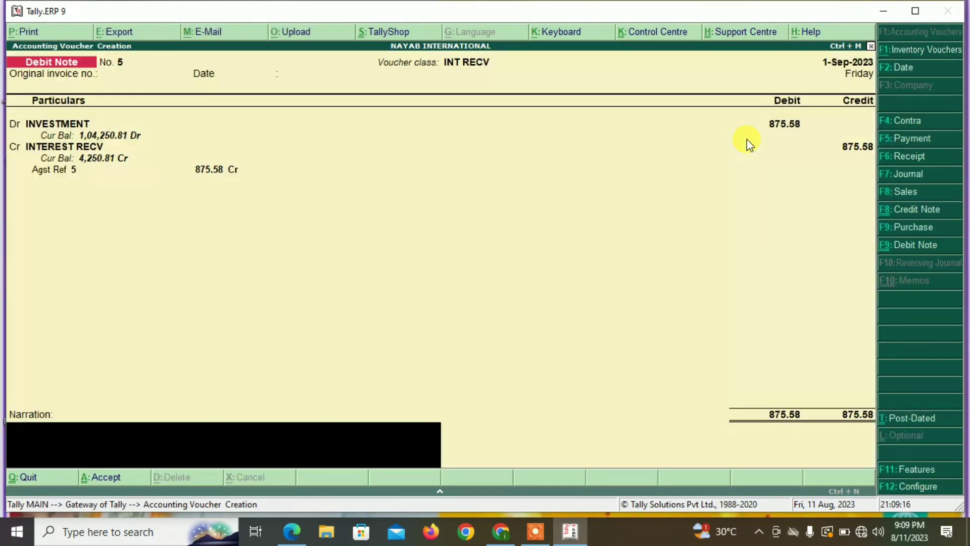
pyautogui.press('Return')
pyautogui.press('Return')
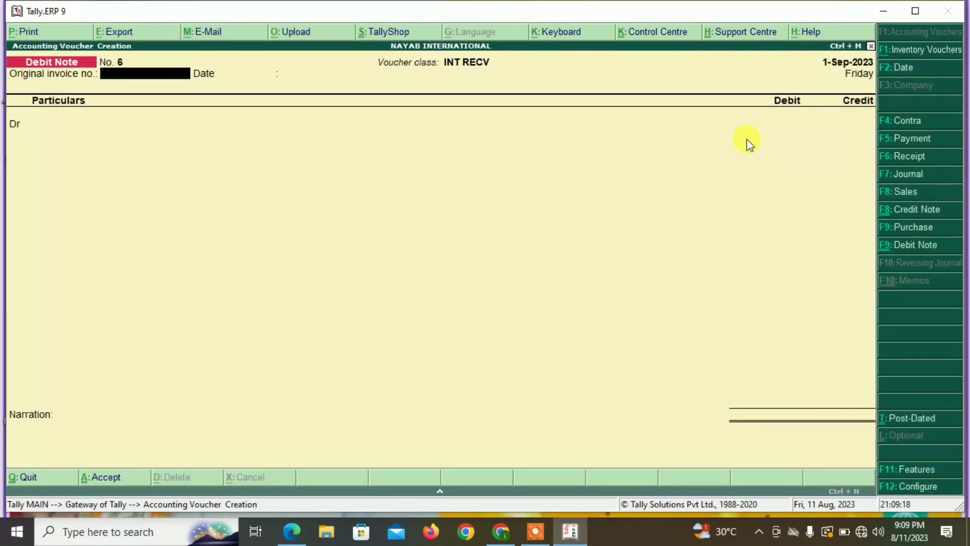
# Step: Date the new Debit Note 1-10-2023 and debit INVESTMENT with the interest on bill INV/001, keeping the default buyer's details
pyautogui.press('F2')
pyautogui.write('1-10')
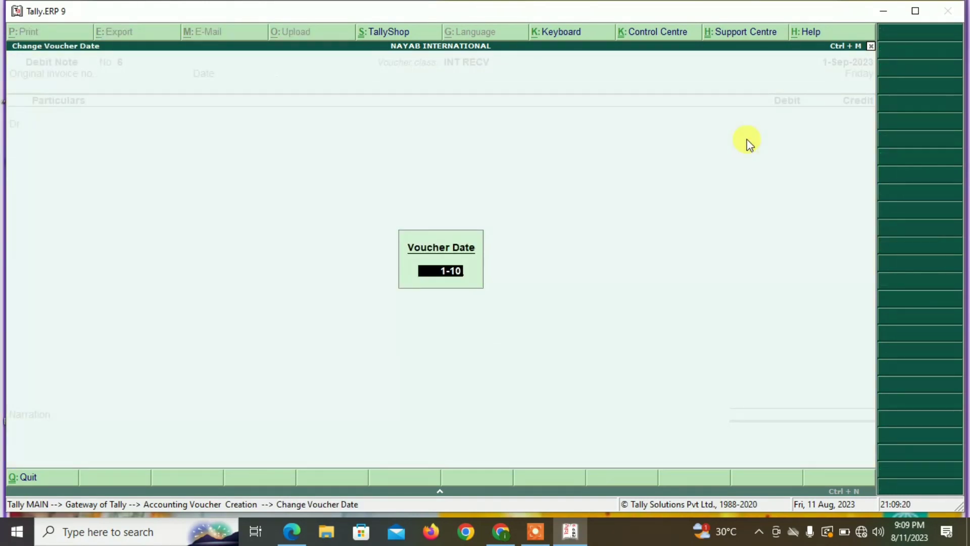
pyautogui.press('Return')
pyautogui.press('Return')
pyautogui.press('Return')
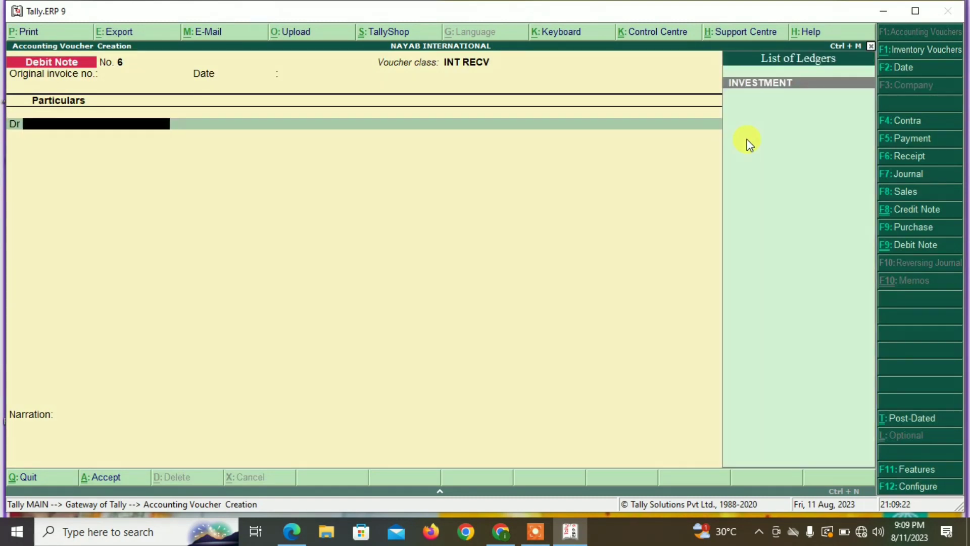
pyautogui.press('Return')
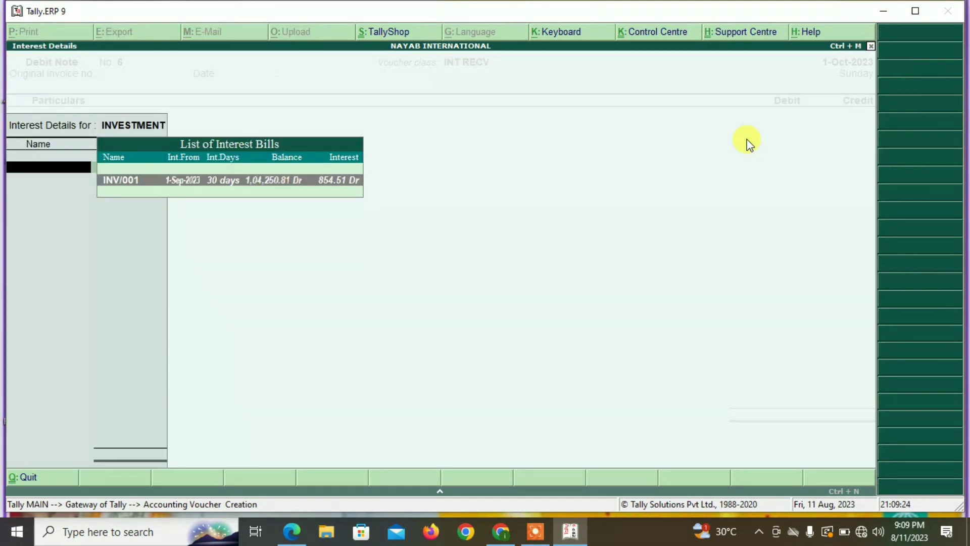
pyautogui.press('Return')
pyautogui.press('Return')
pyautogui.press('Return')
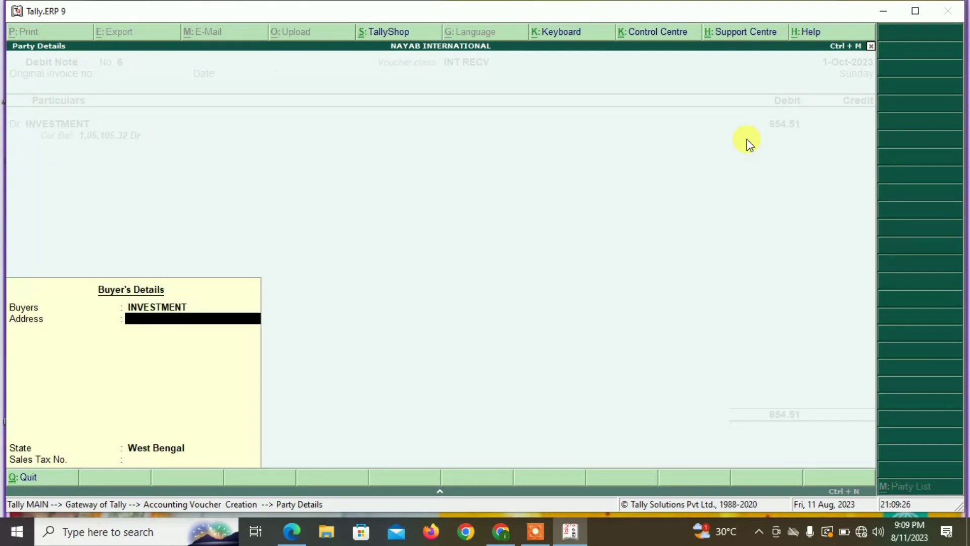
pyautogui.press('Return')
pyautogui.press('Return')
pyautogui.press('Return')
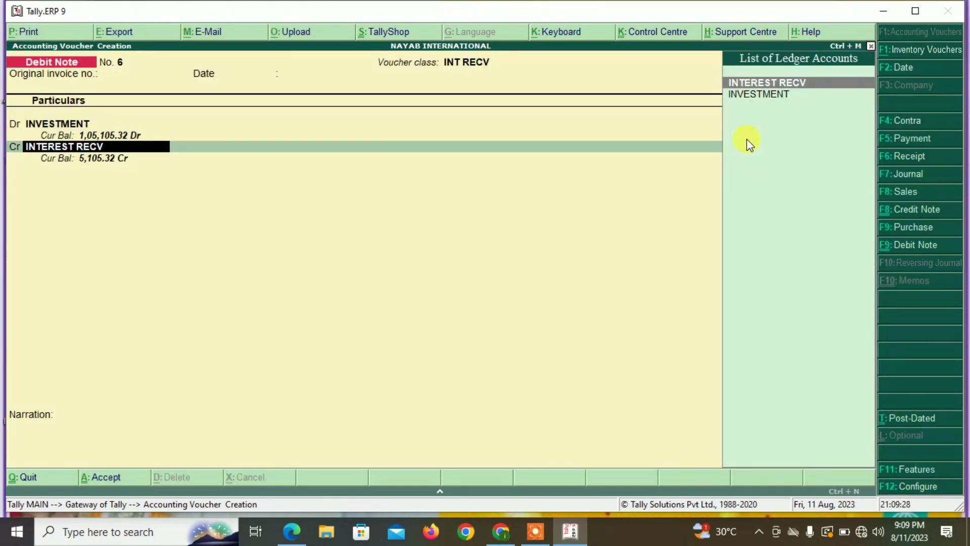
# Step: Credit INTEREST RECV with the October interest as Agst Ref 6 and save the Debit Note without narration
pyautogui.press('Return')
pyautogui.press('Return')
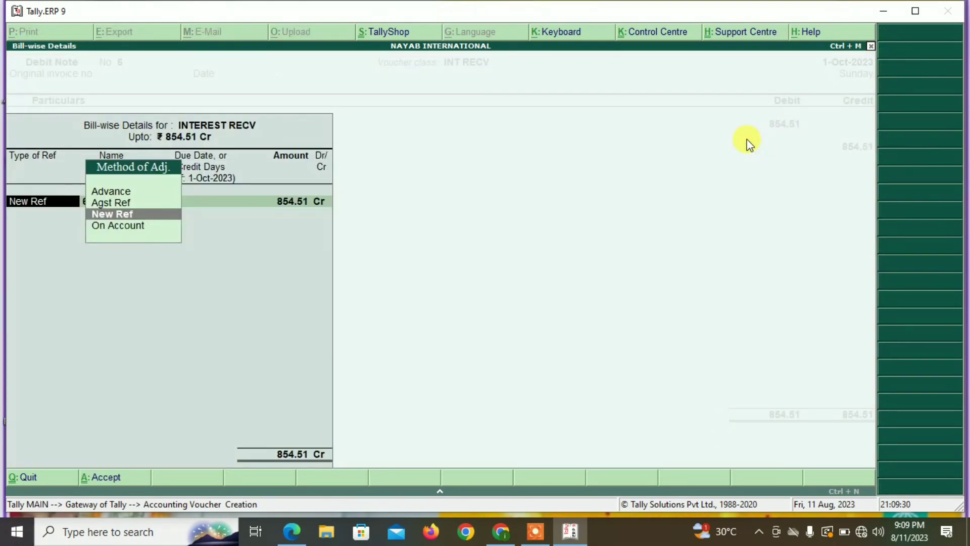
pyautogui.press('Up')
pyautogui.press('Return')
pyautogui.press('Return')
pyautogui.press('Return')
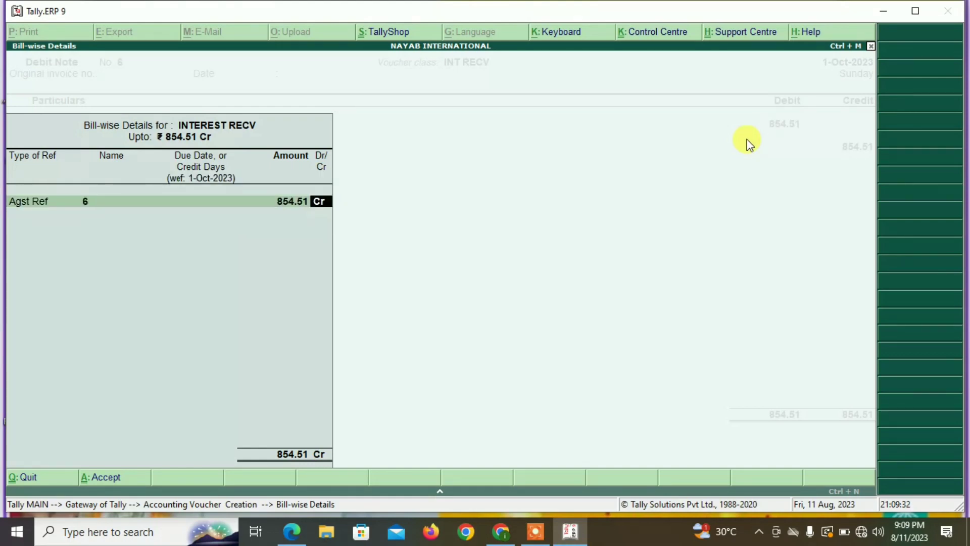
pyautogui.press('Return')
pyautogui.press('Return')
pyautogui.press('Return')
pyautogui.press('Return')
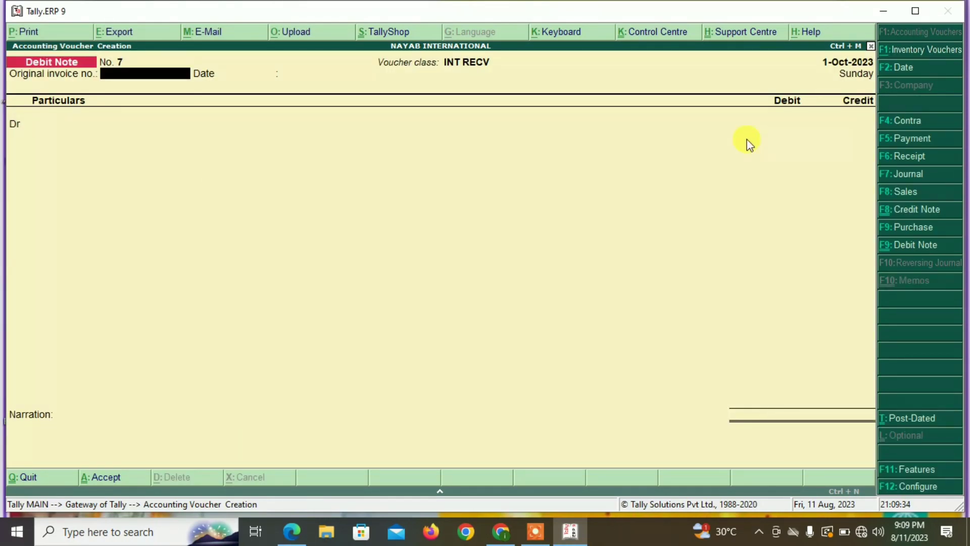
# Step: Date the new Debit Note 1-11-2023 and debit INVESTMENT with its bill interest, keeping the default buyer's details
pyautogui.press('F2')
pyautogui.write('1-11')
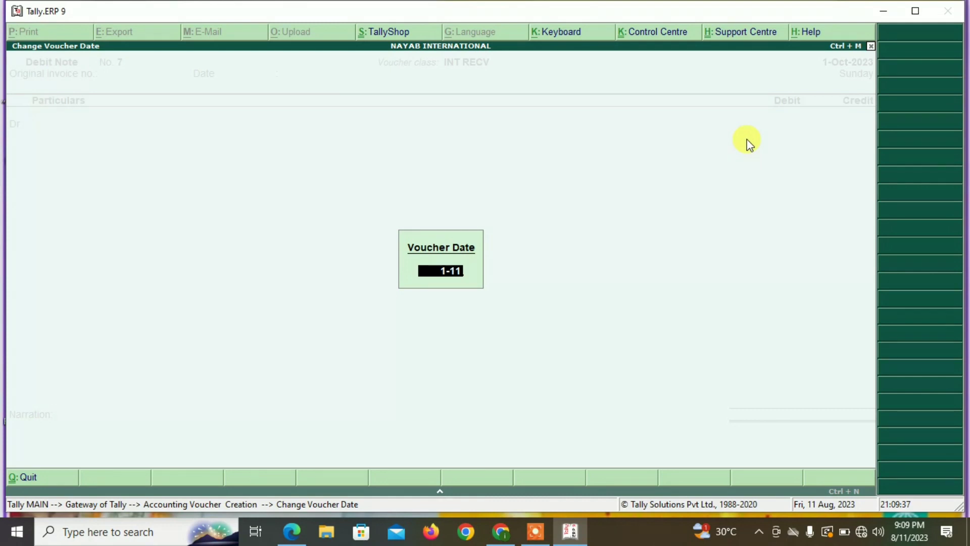
pyautogui.press('Return')
pyautogui.press('Return')
pyautogui.press('Return')
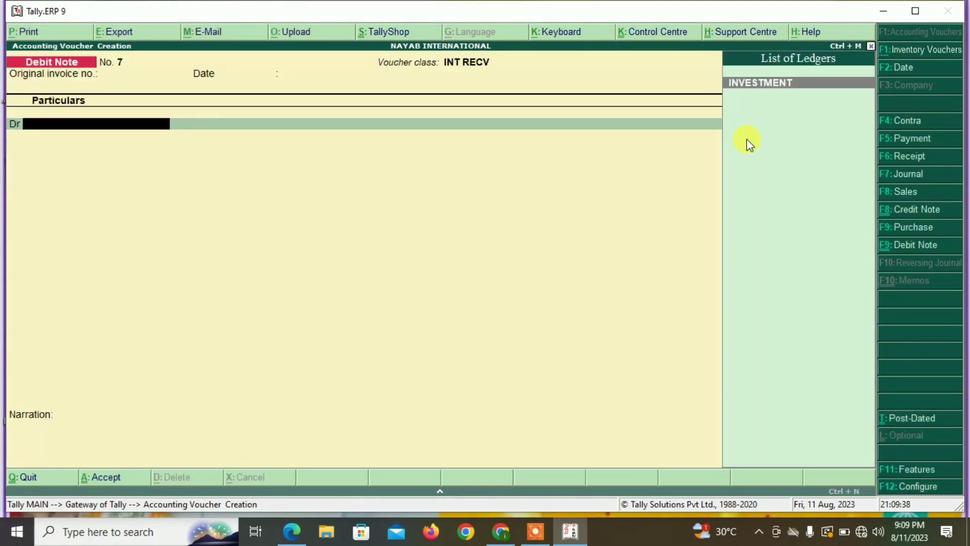
pyautogui.write('IN')
pyautogui.press('Return')
pyautogui.press('Return')
pyautogui.press('Return')
pyautogui.press('Return')
pyautogui.press('Return')
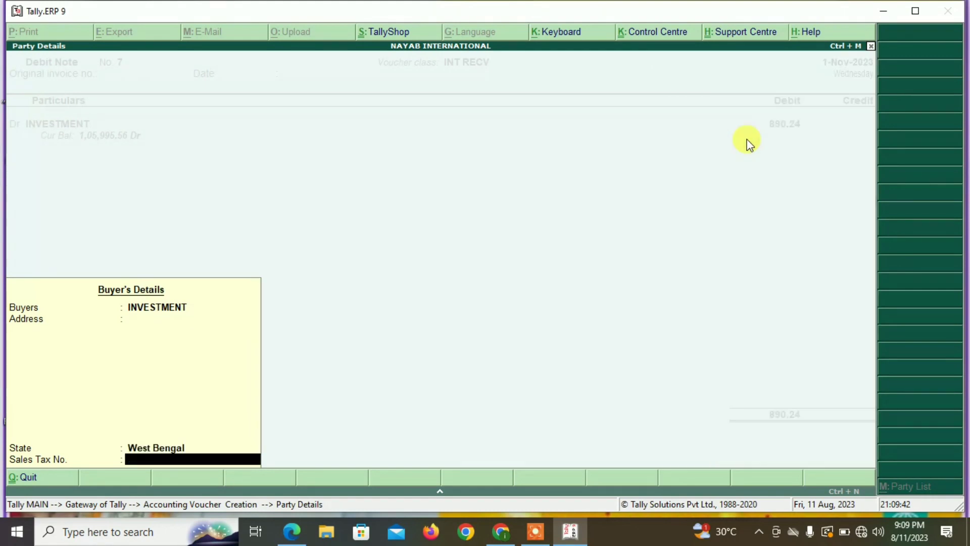
pyautogui.press('Return')
# Step: Credit INTEREST RECV with the November interest as Agst Ref 7 and save the Debit Note without narration
pyautogui.press('Return')
pyautogui.press('Return')
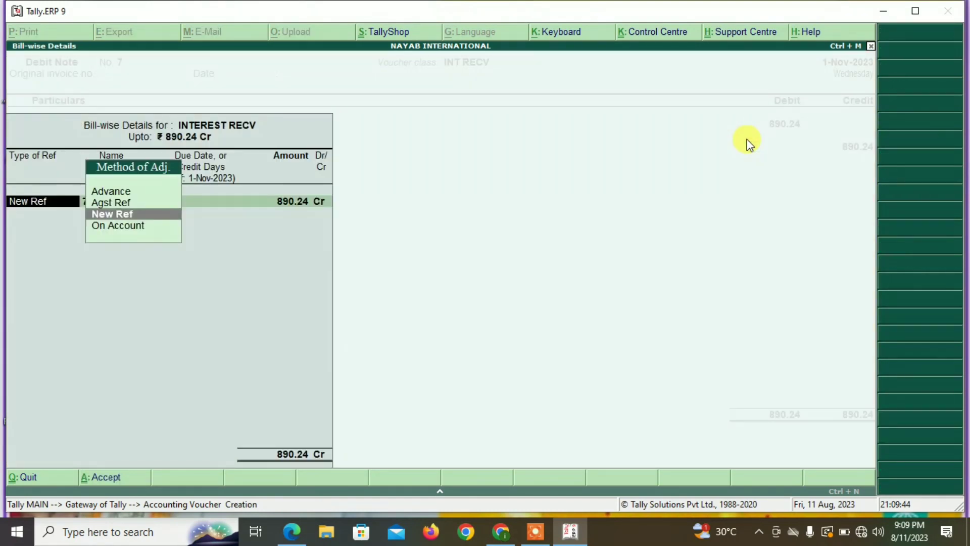
pyautogui.press('Up')
pyautogui.press('Return')
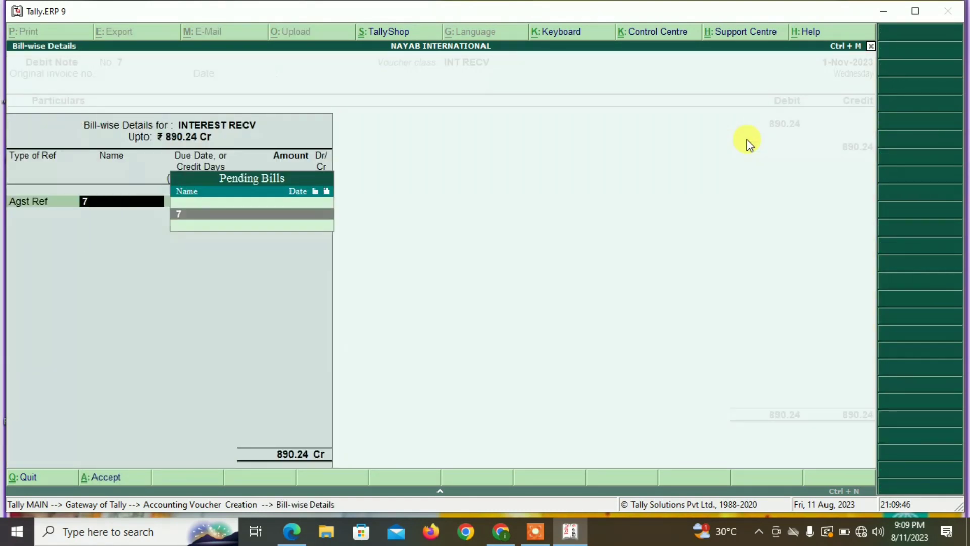
pyautogui.press('Return')
pyautogui.press('Return')
pyautogui.press('Return')
pyautogui.press('Return')
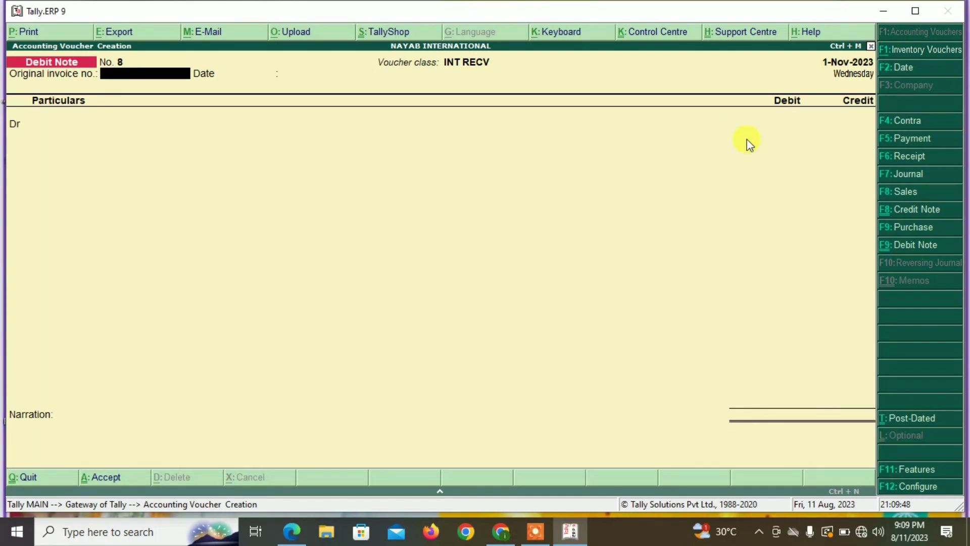
# Step: Date the new Debit Note 1-12-2023 and debit INVESTMENT with the interest on bill INV/001, keeping the default buyer's details
pyautogui.press('F2')
pyautogui.write('1-12')
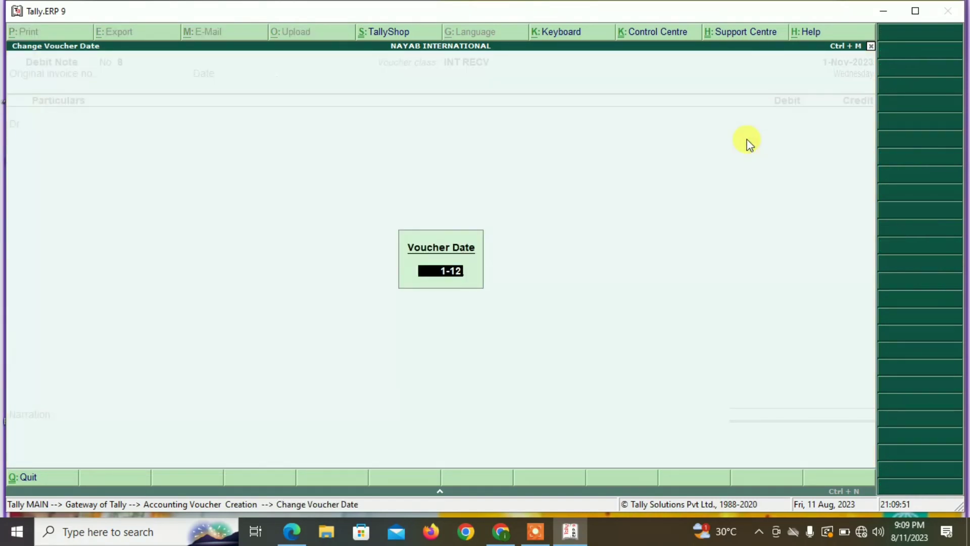
pyautogui.press('Return')
pyautogui.press('Return')
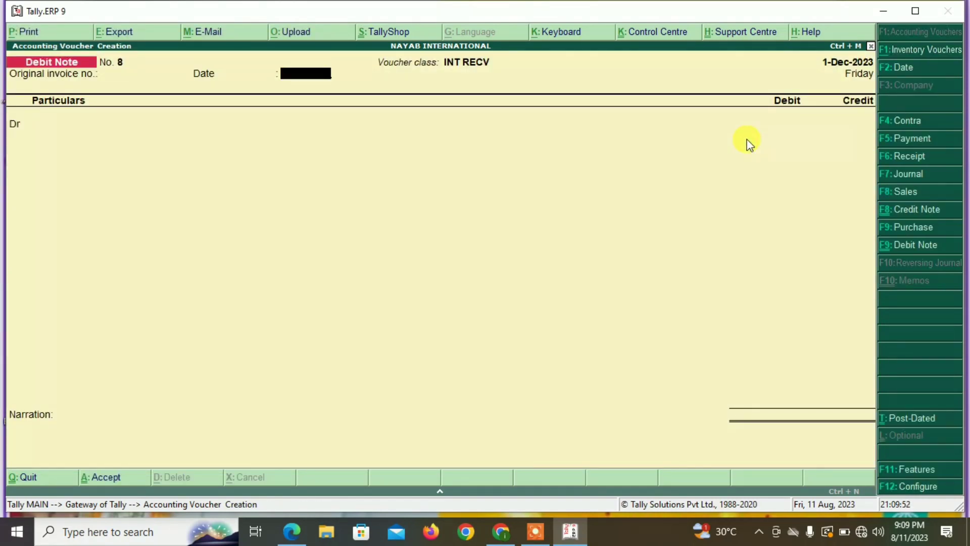
pyautogui.press('Return')
pyautogui.press('Return')
pyautogui.press('Return')
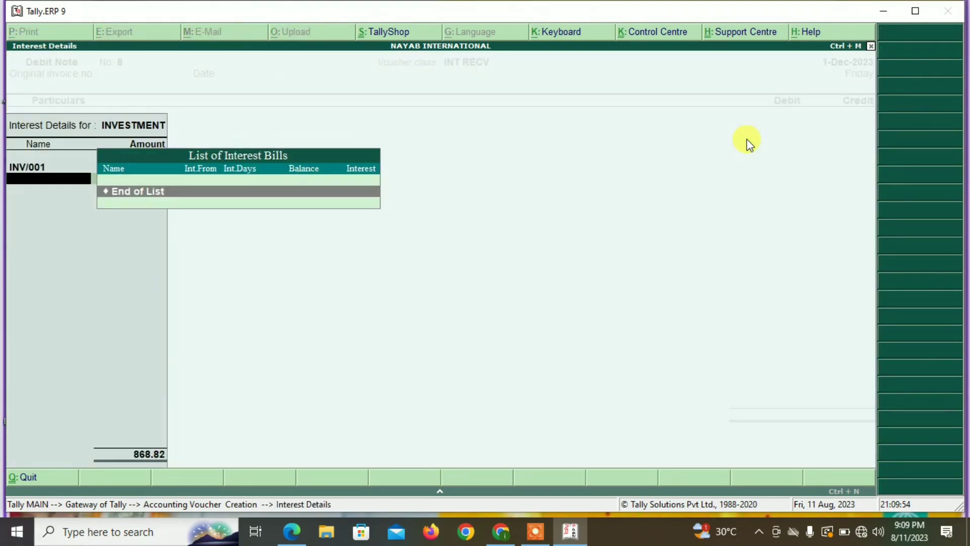
pyautogui.press('Return')
pyautogui.press('Return')
pyautogui.press('Return')
pyautogui.press('Return')
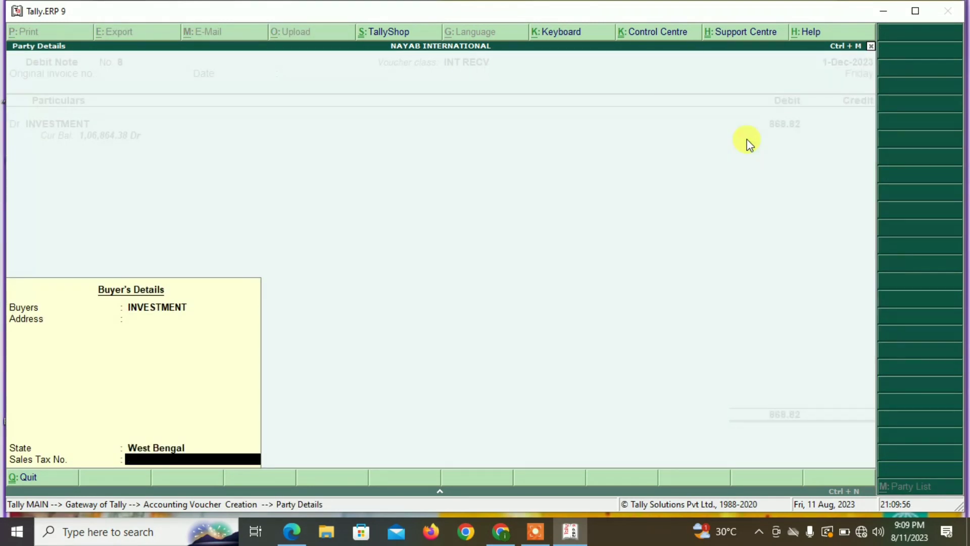
pyautogui.press('Return')
# Step: Credit INTEREST RECV with the December interest as Agst Ref 8 and save the Debit Note without narration
pyautogui.press('Return')
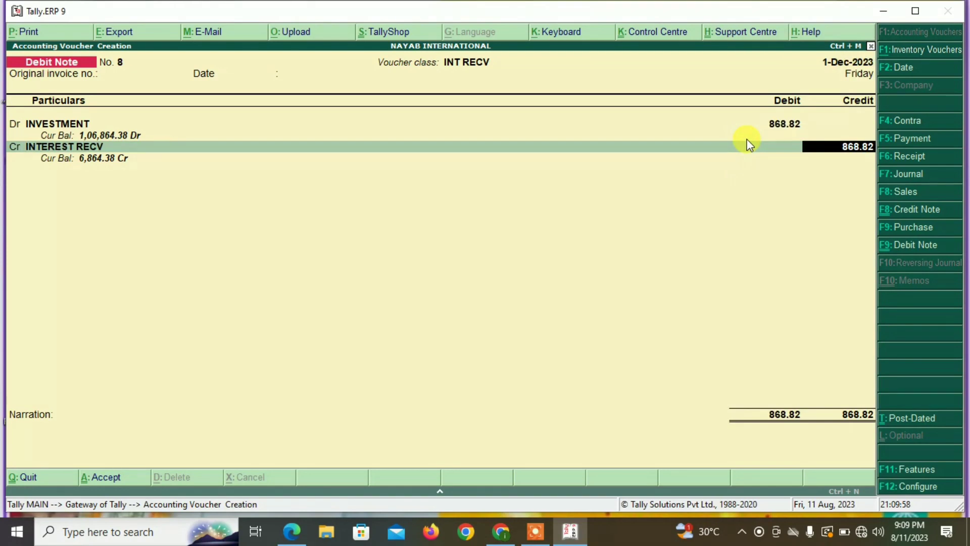
pyautogui.press('Return')
pyautogui.press('Up')
pyautogui.press('Return')
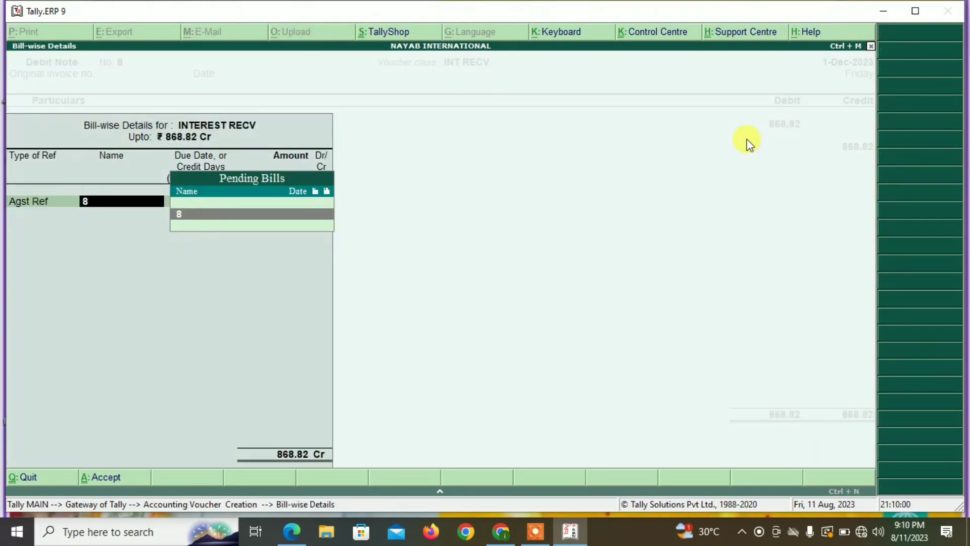
pyautogui.press('Return')
pyautogui.press('Return')
pyautogui.press('Return')
pyautogui.press('Return')
pyautogui.press('y')
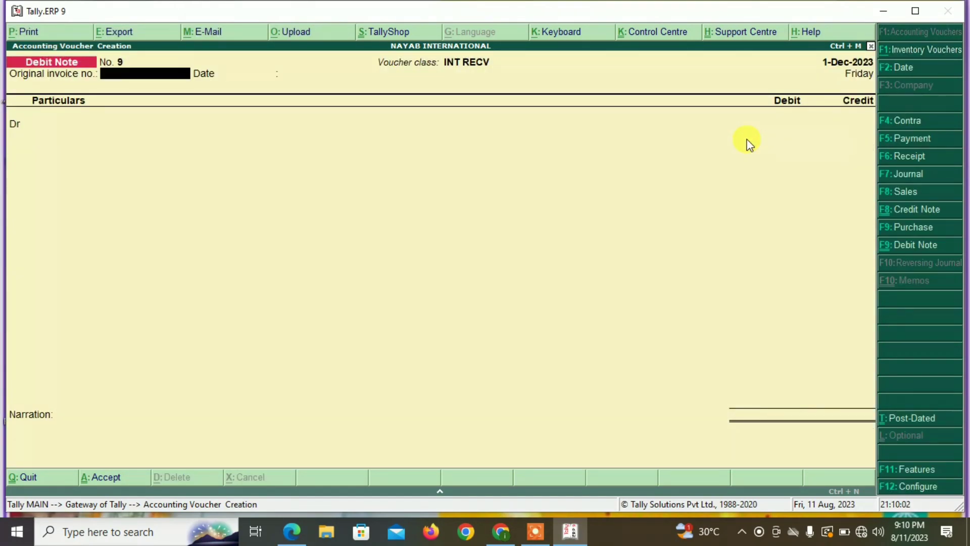
# Step: Set the date of the new Debit Note to 1-1-2024
pyautogui.press('F2')
pyautogui.write('1')
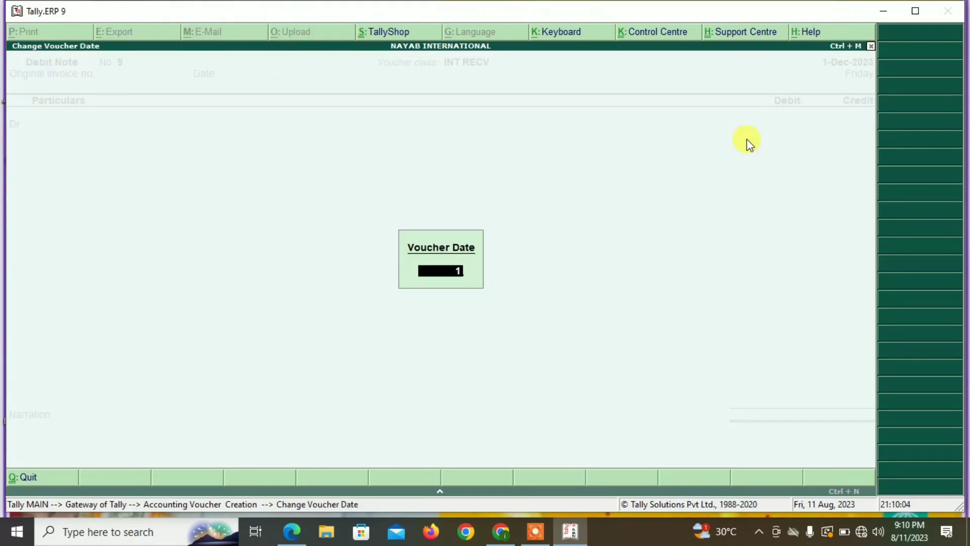
pyautogui.write('-1-2023')
pyautogui.press('BackSpace')
pyautogui.write('4')
pyautogui.press('Return')
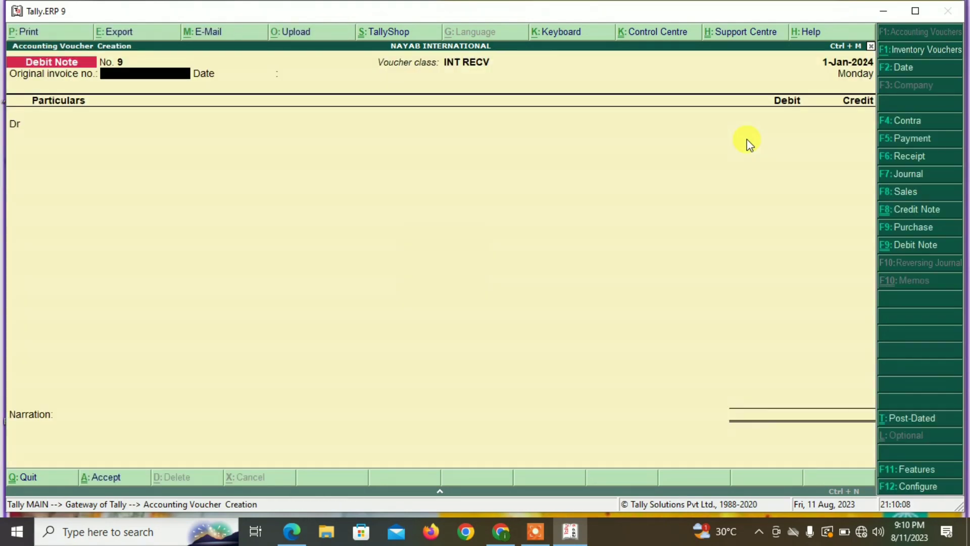
# Step: Debit INVESTMENT with its bill interest on the January Debit Note, keeping the default buyer's details
pyautogui.press('Return')
pyautogui.write('in')
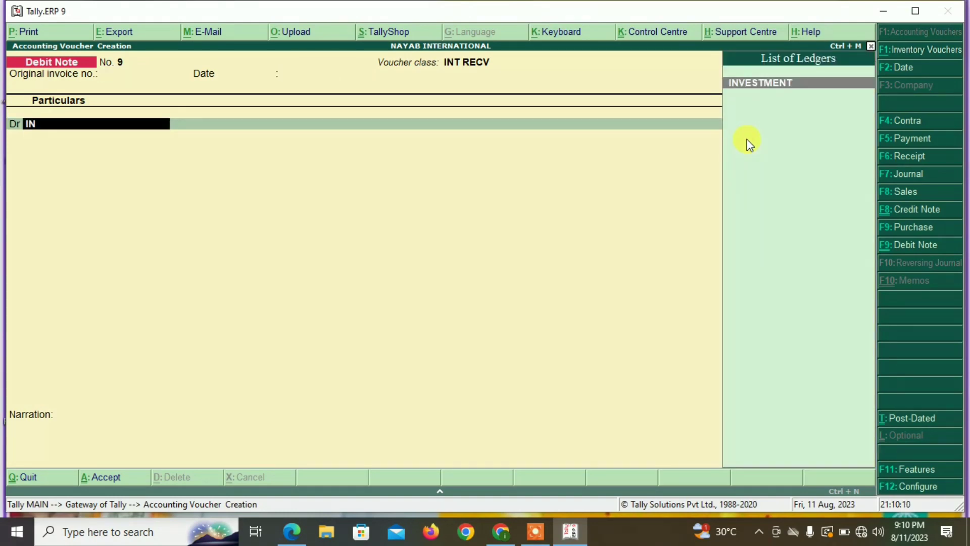
pyautogui.press('Return')
pyautogui.press('Return')
pyautogui.press('Return')
pyautogui.press('Return')
pyautogui.press('Return')
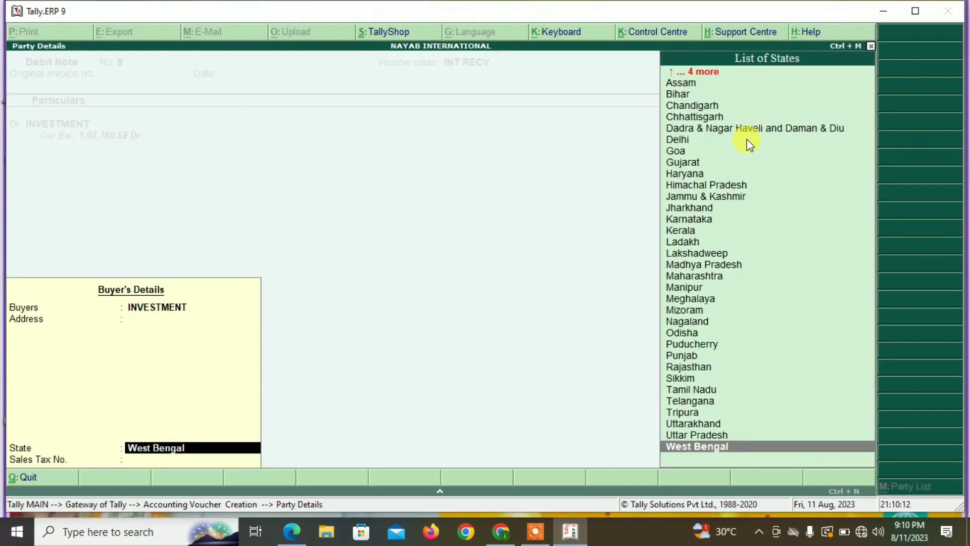
pyautogui.press('Return')
pyautogui.press('Return')
# Step: Credit INTEREST RECV with the January interest as Agst Ref 9 and save the Debit Note without narration
pyautogui.press('Return')
pyautogui.press('Return')
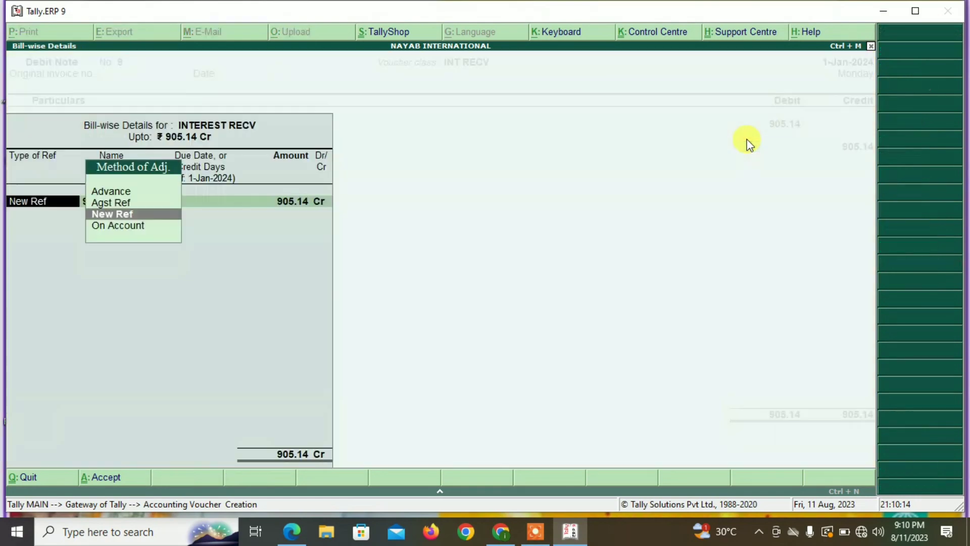
pyautogui.press('Up')
pyautogui.press('Return')
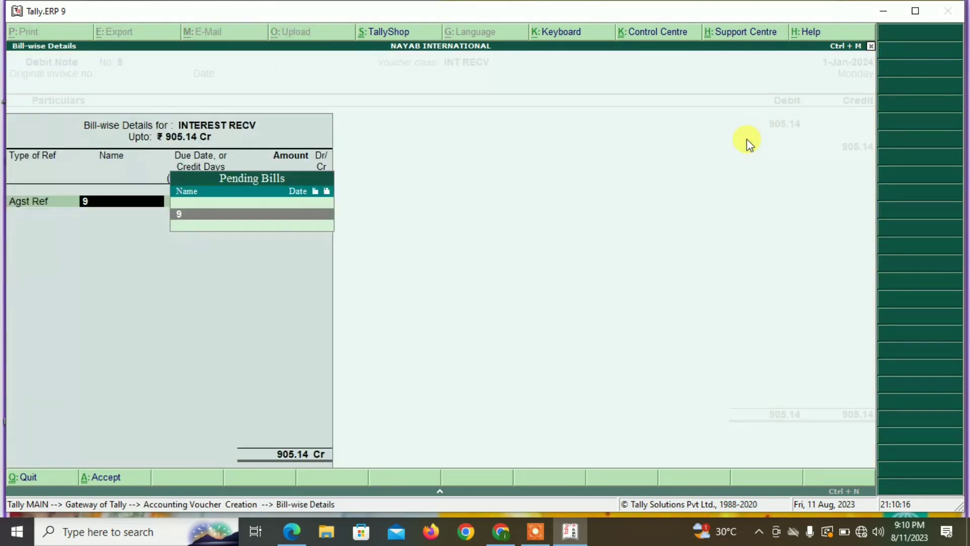
pyautogui.press('Return')
pyautogui.press('Return')
pyautogui.press('Return')
pyautogui.press('Return')
pyautogui.press('Return')
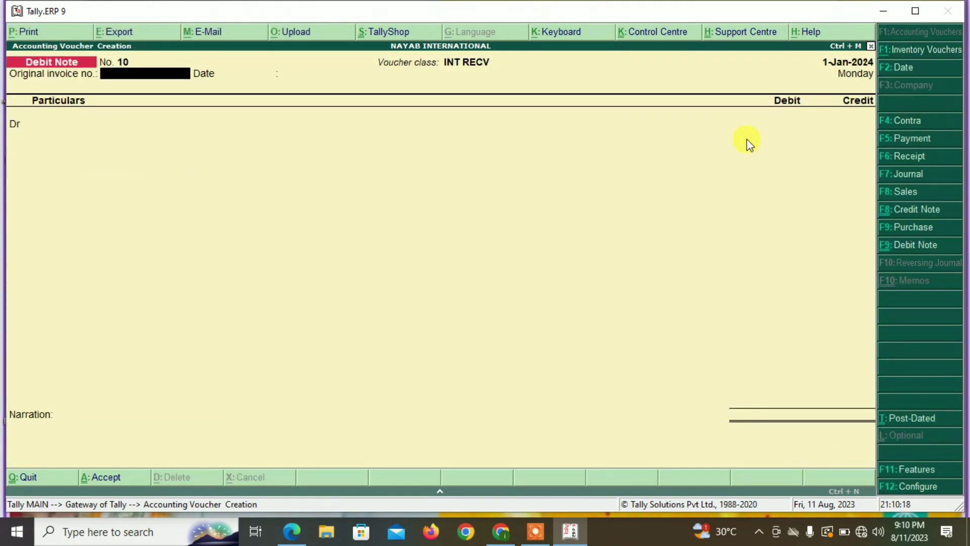
# Step: Set the date of the new Debit Note to 1-2-2024
pyautogui.press('F2')
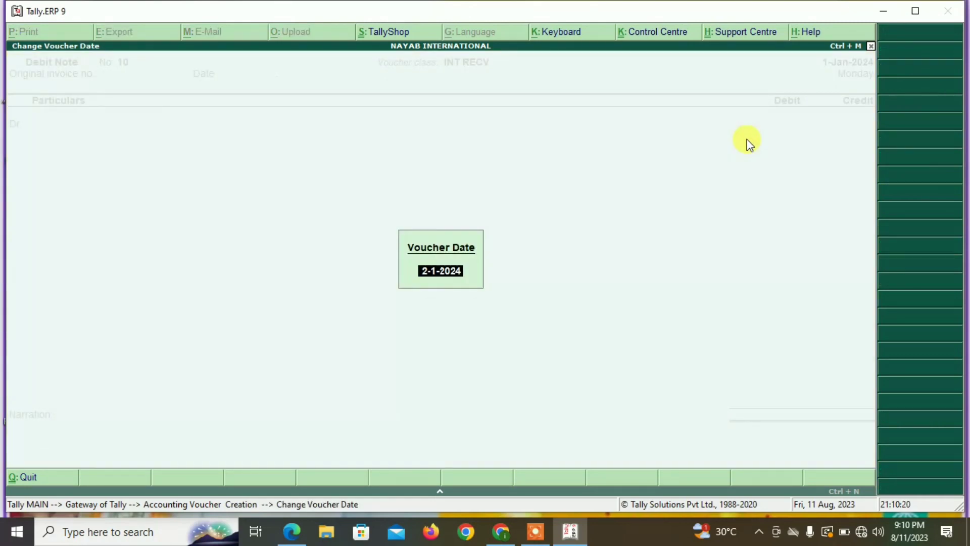
pyautogui.press('BackSpace')
pyautogui.write('1-2-2023')
pyautogui.press('Return')
pyautogui.press('Return')
pyautogui.press('BackSpace')
pyautogui.write('4')
pyautogui.press('Return')
pyautogui.press('Return')
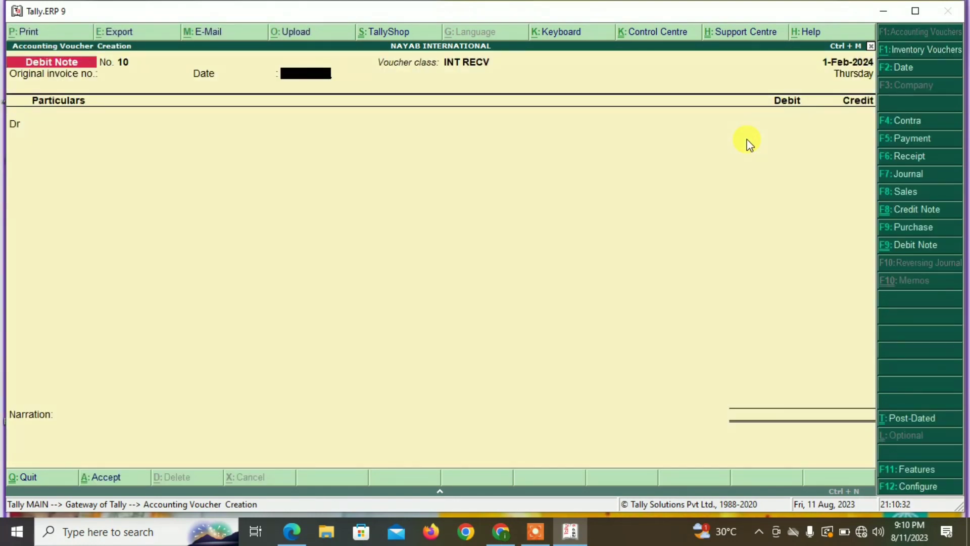
# Step: Debit INVESTMENT with its bill interest on the February Debit Note, keeping the default buyer's details
pyautogui.press('Return')
pyautogui.write('IN.')
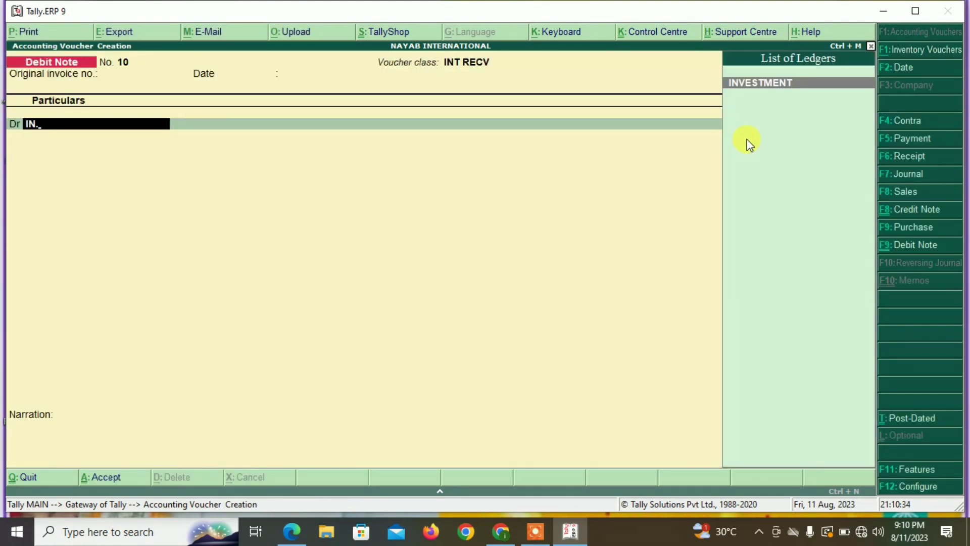
pyautogui.press('Return')
pyautogui.press('Return')
pyautogui.press('Return')
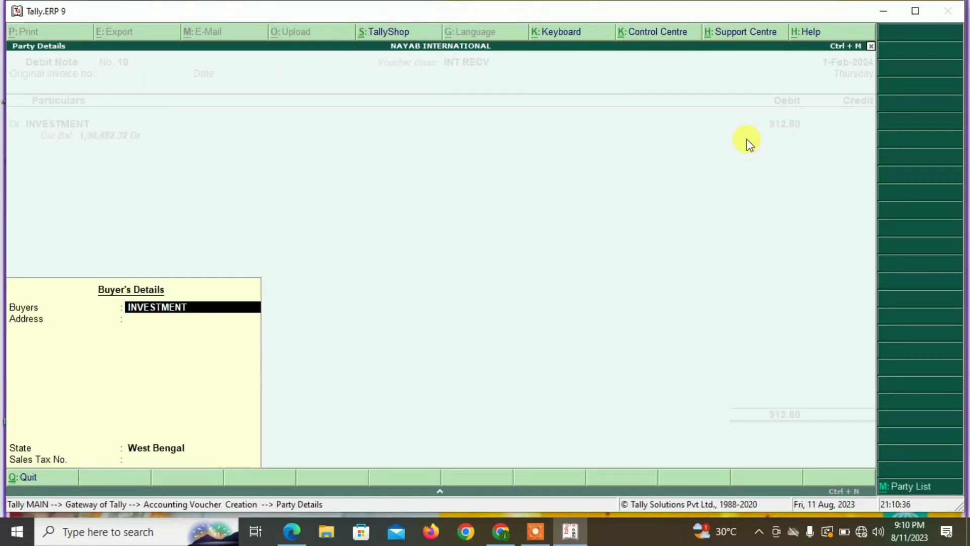
pyautogui.press('Return')
pyautogui.press('Return')
pyautogui.press('Return')
pyautogui.press('Return')
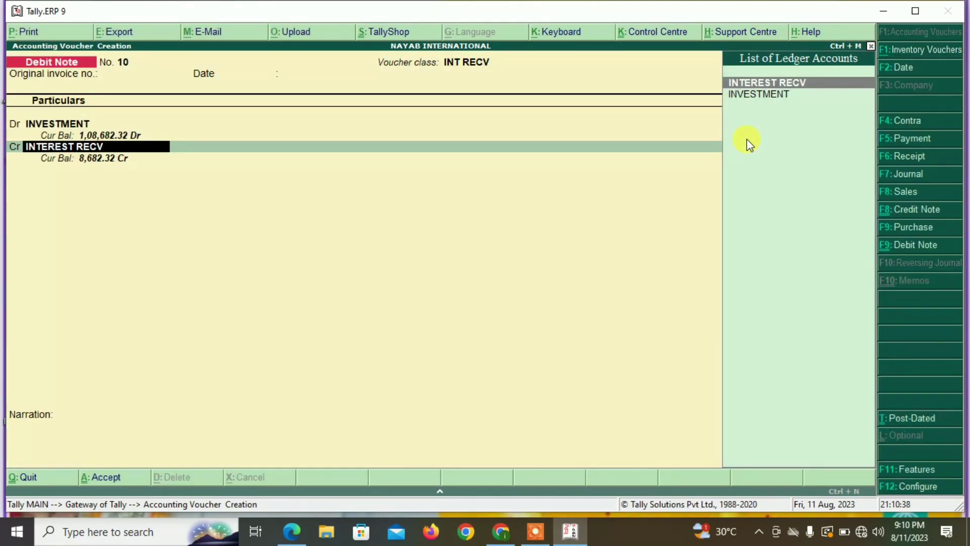
# Step: Credit INTEREST RECV with the February interest as Agst Ref 10 and save the Debit Note without narration
pyautogui.press('Return')
pyautogui.press('Return')
pyautogui.press('Up')
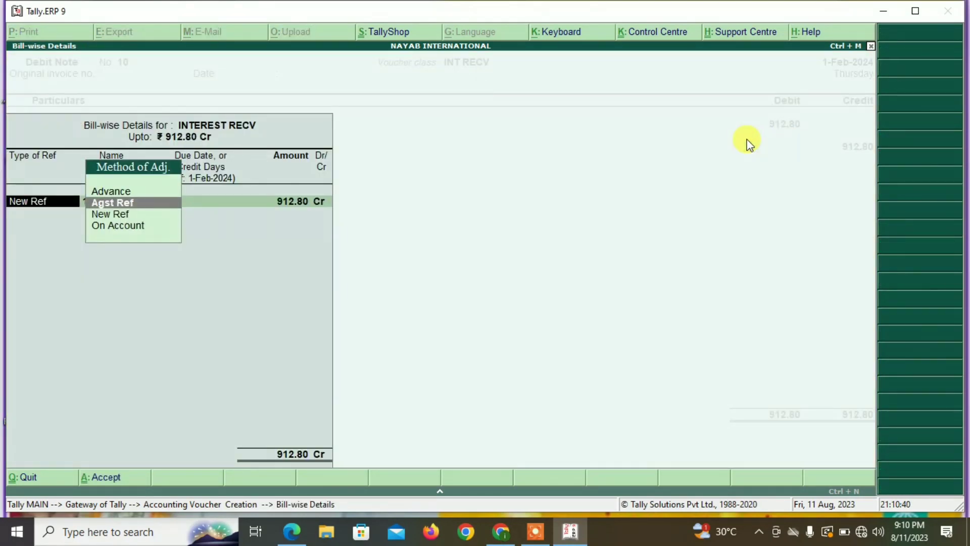
pyautogui.press('Return')
pyautogui.press('Return')
pyautogui.press('Return')
pyautogui.press('Return')
pyautogui.press('Return')
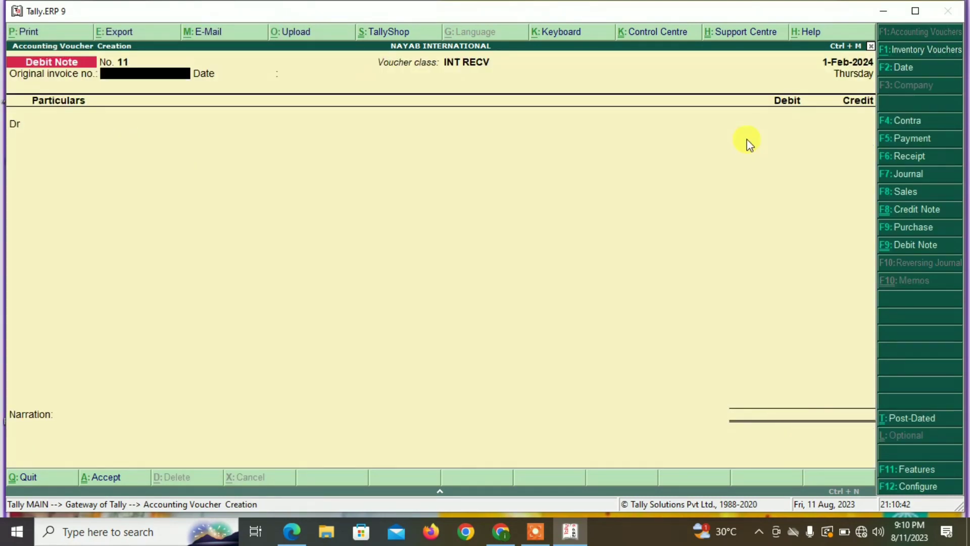
# Step: Set the date of the new Debit Note to 1-3-2024
pyautogui.press('F2')
pyautogui.write('1-')
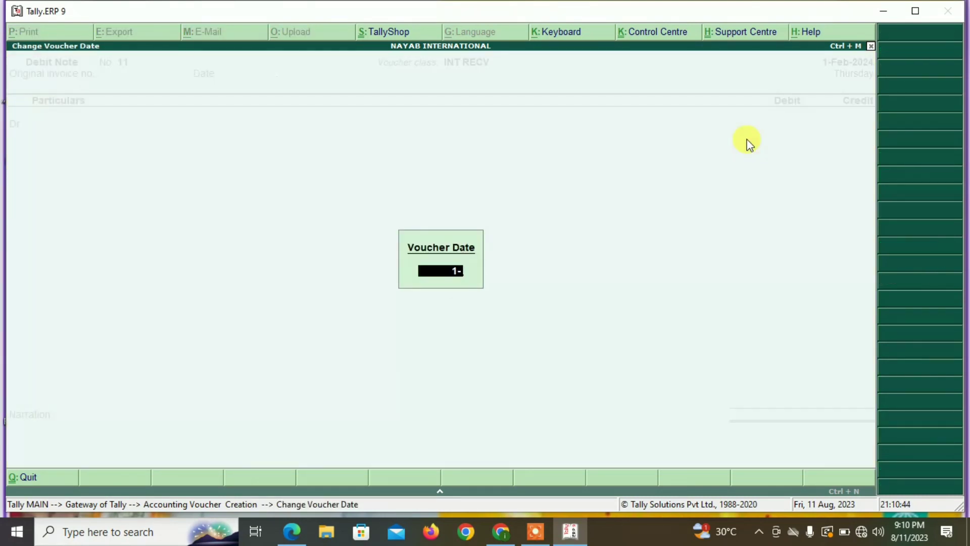
pyautogui.write('3-2024')
pyautogui.press('Return')
pyautogui.press('Return')
pyautogui.press('Return')
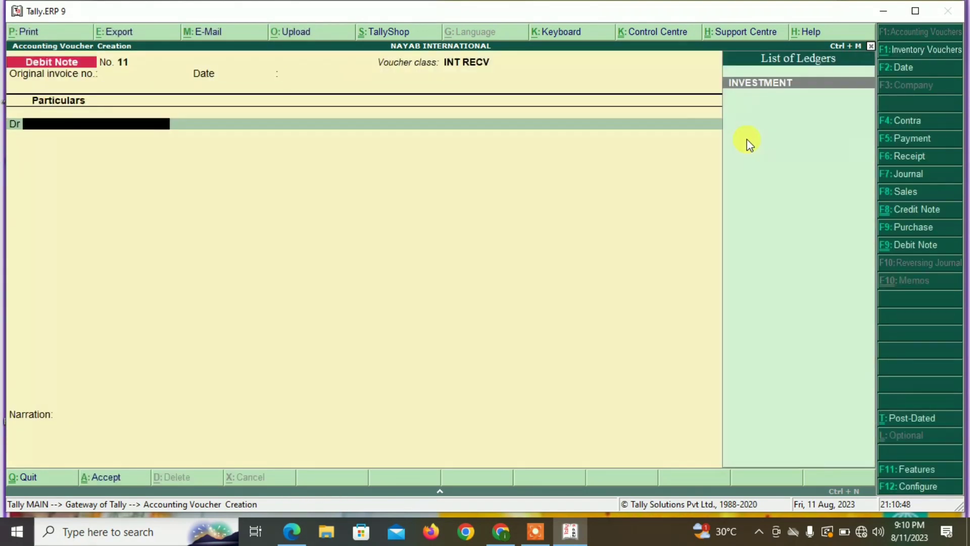
# Step: Debit INVESTMENT with the interest on bill INV/001 on the March Debit Note, keeping the default buyer's details
pyautogui.write('in')
pyautogui.press('Return')
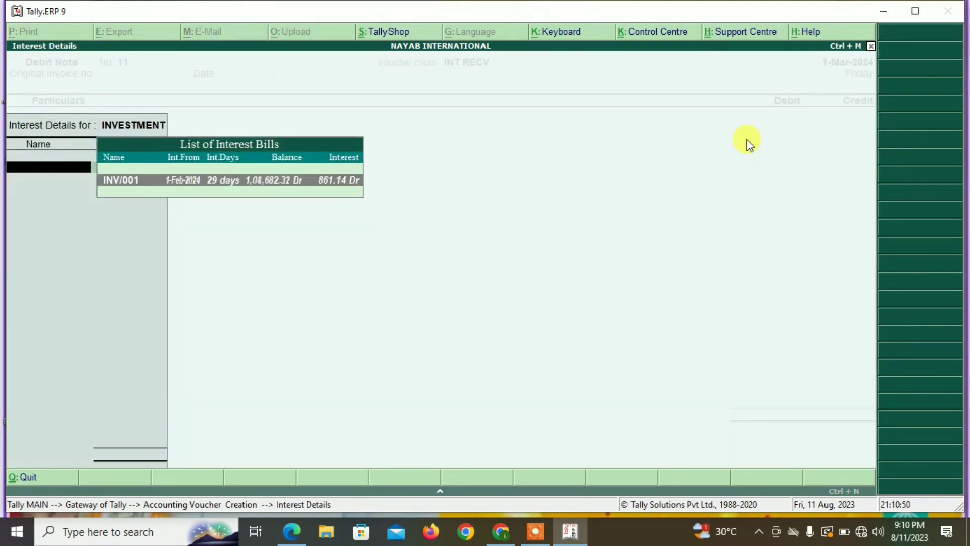
pyautogui.press('Return')
pyautogui.press('Return')
pyautogui.press('Return')
pyautogui.press('Return')
pyautogui.press('Return')
pyautogui.press('Return')
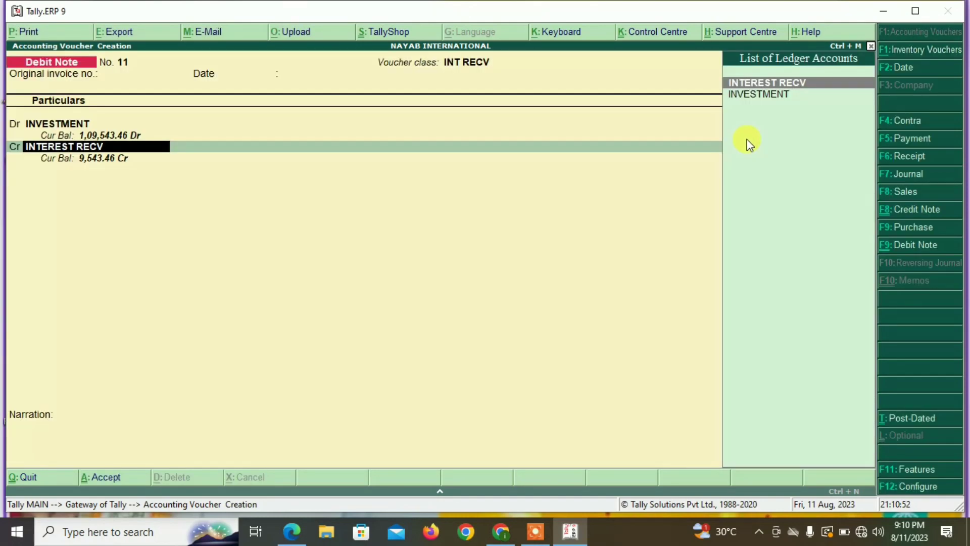
# Step: Credit INTEREST RECV with the March interest as Agst Ref 11, save the Debit Note without narration and leave voucher entry
pyautogui.press('Return')
pyautogui.press('Return')
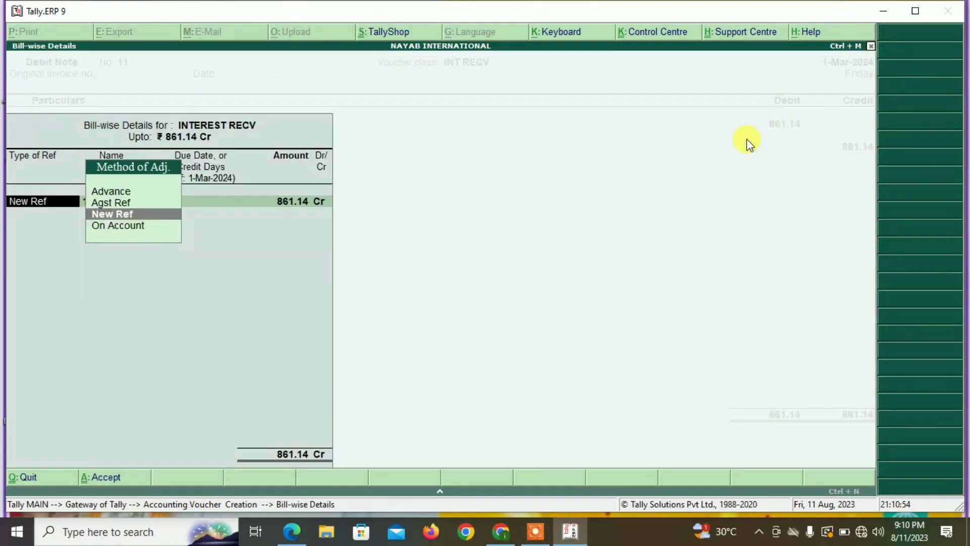
pyautogui.press('Up')
pyautogui.press('Return')
pyautogui.press('Return')
pyautogui.press('Return')
pyautogui.press('Return')
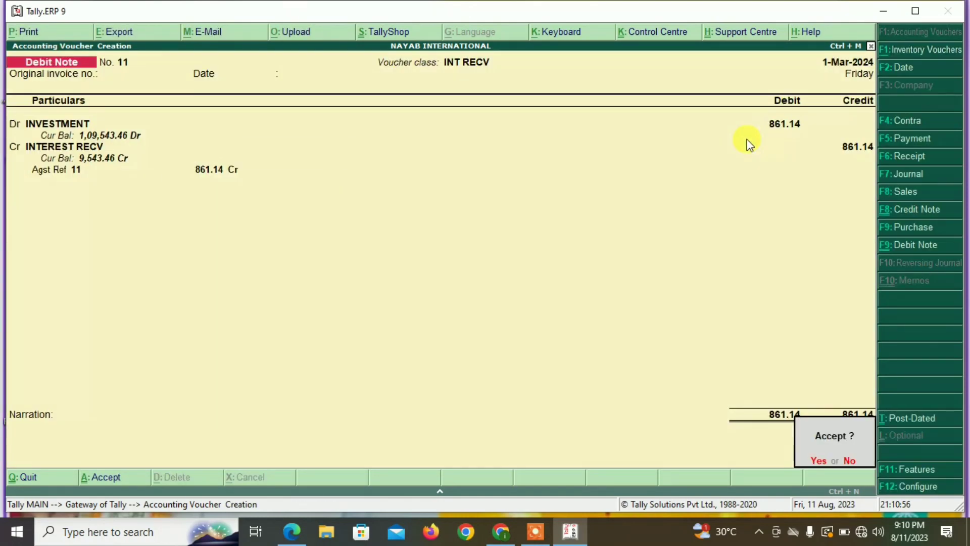
pyautogui.press('Return')
pyautogui.press('Escape')
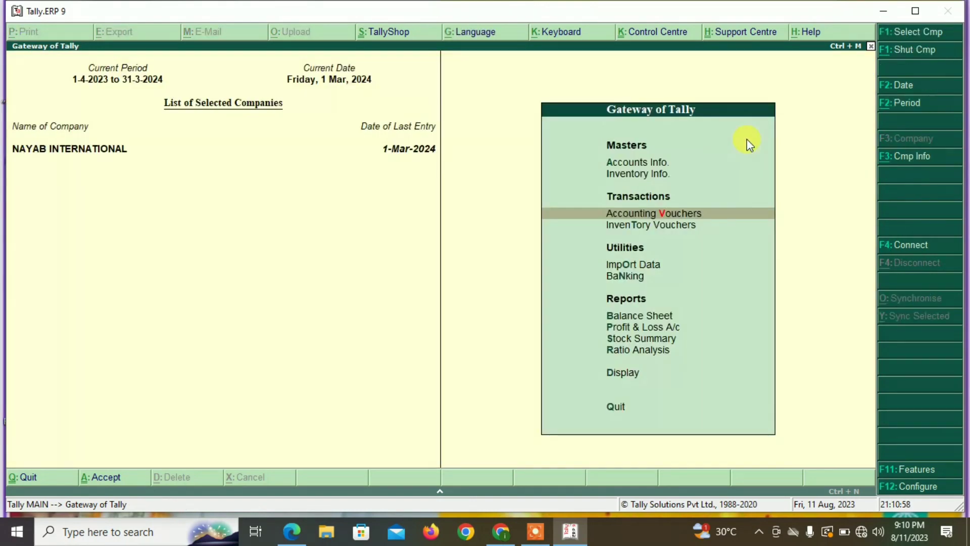
# Step: Open the outstanding Bills Receivable report from the Statements of Accounts
pyautogui.press('Down')
pyautogui.press('Down')
pyautogui.press('Down')
pyautogui.press('Down')
pyautogui.press('Down')
pyautogui.press('Down')
pyautogui.press('Down')
pyautogui.press('Down')
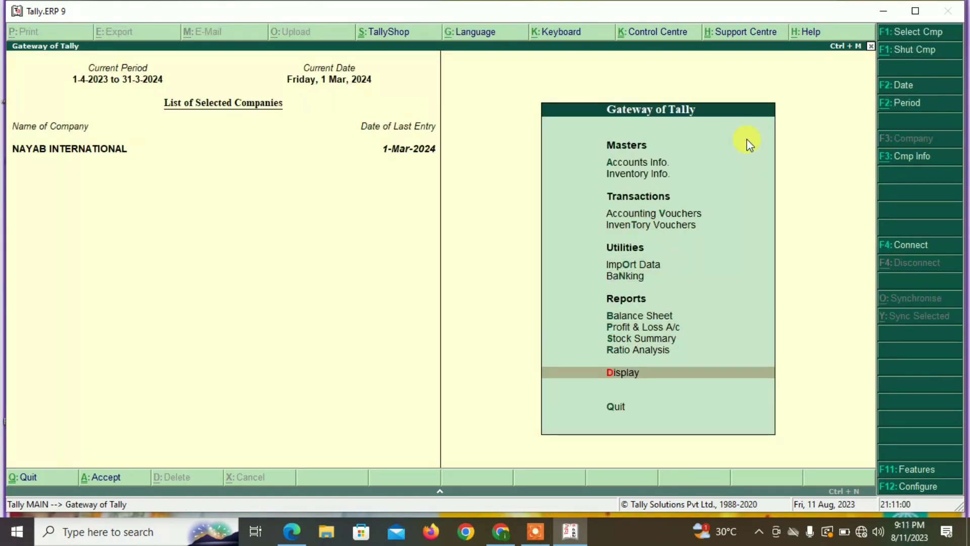
pyautogui.press('Return')
pyautogui.press('Down')
pyautogui.press('Down')
pyautogui.press('Down')
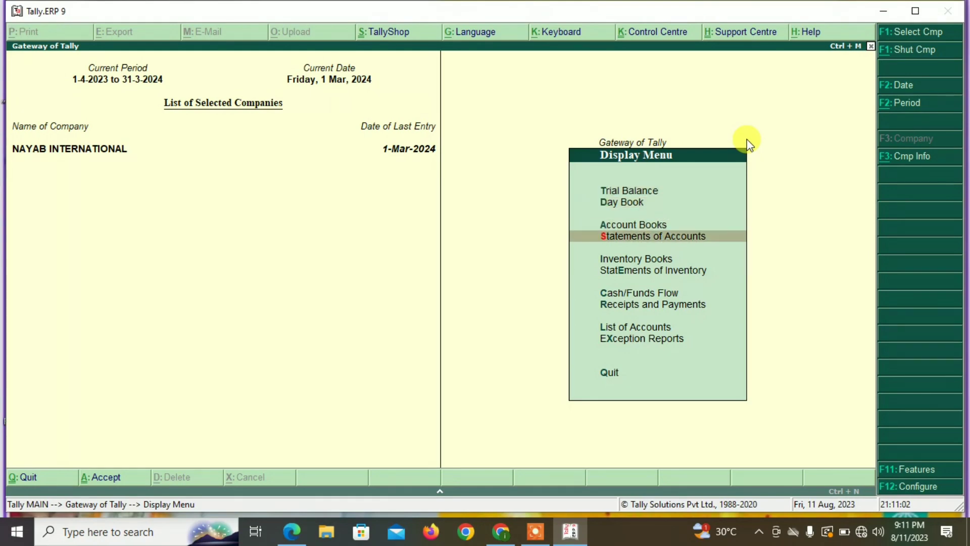
pyautogui.press('Return')
pyautogui.press('Return')
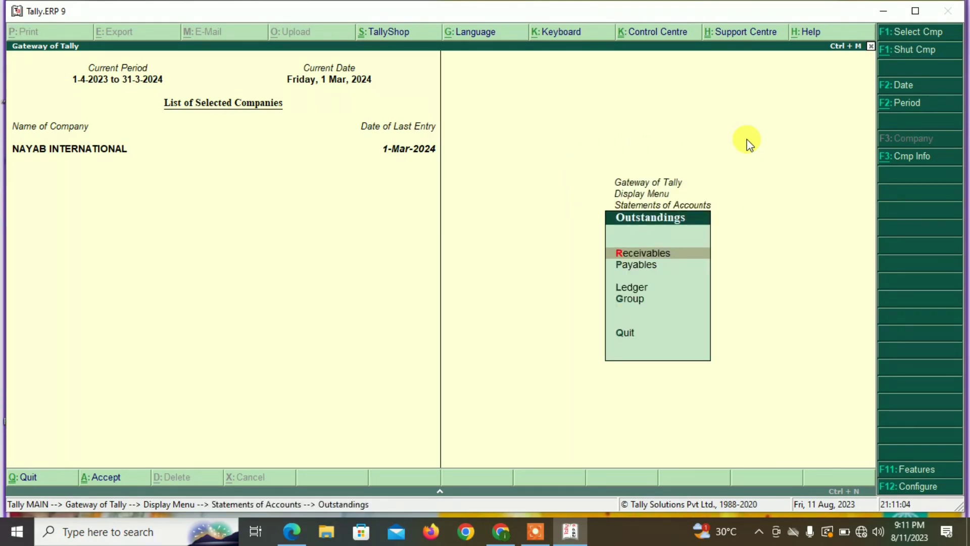
pyautogui.press('g')
pyautogui.press('Return')
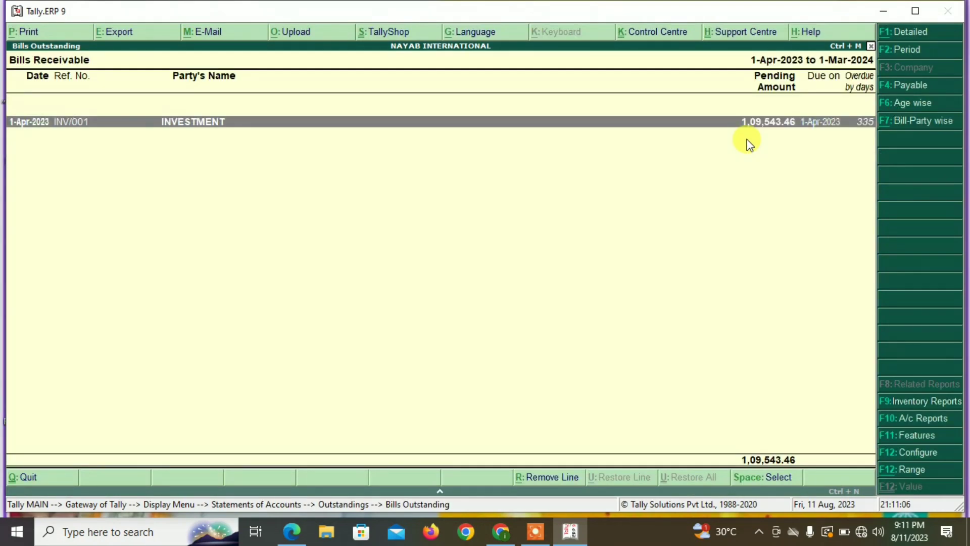
# Step: Examine the detailed interest entries under INVESTMENT bill INV/001, and return to the Statements of Accounts
pyautogui.hotkey('alt', 'F1')
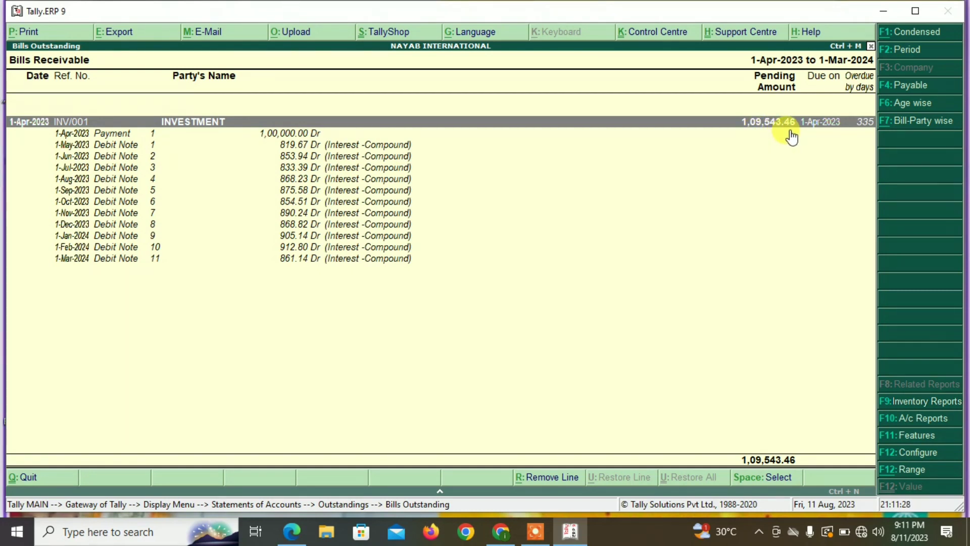
pyautogui.press('Escape')
pyautogui.press('Escape')
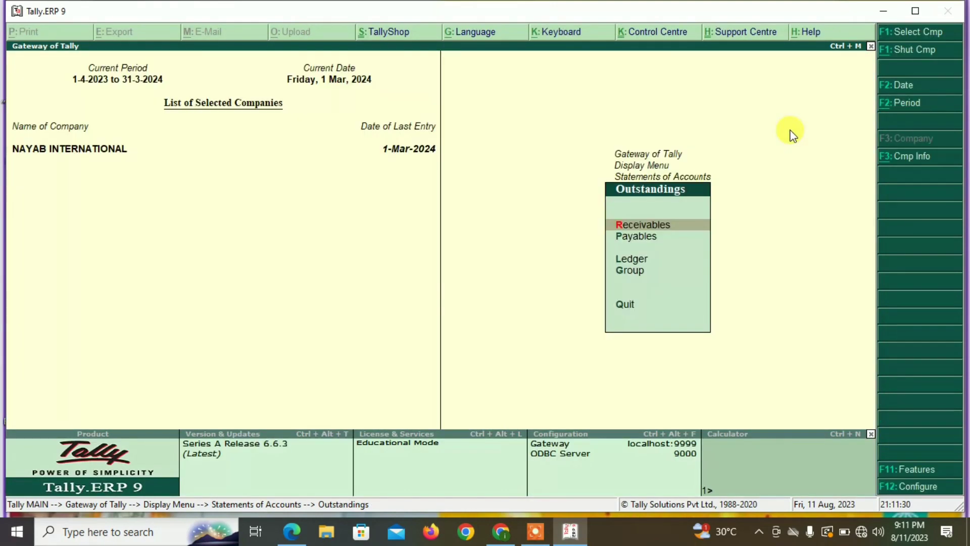
pyautogui.press('Escape')
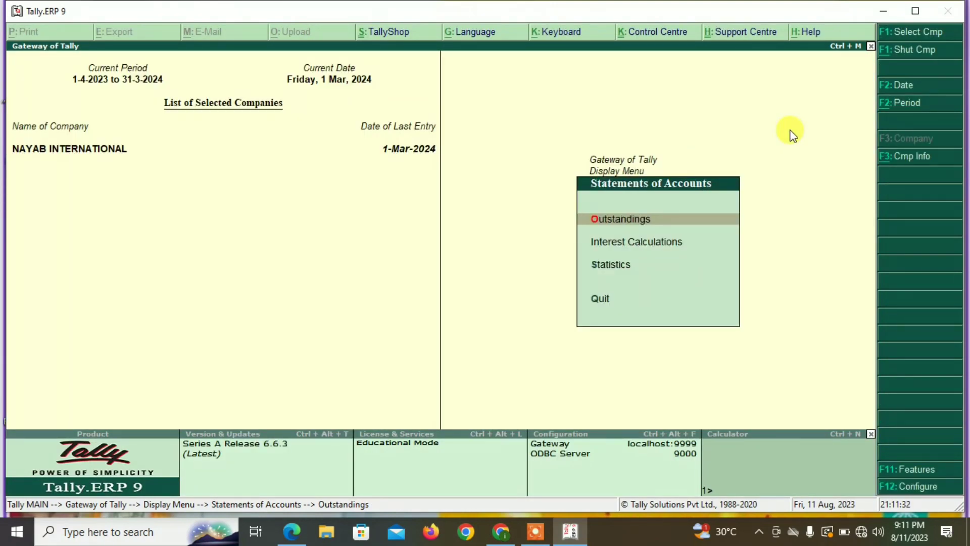
# Step: Open the ledger outstandings for INTEREST RECV and show its individual entries in detail
pyautogui.press('Return')
pyautogui.press('Down')
pyautogui.press('Down')
pyautogui.press('Down')
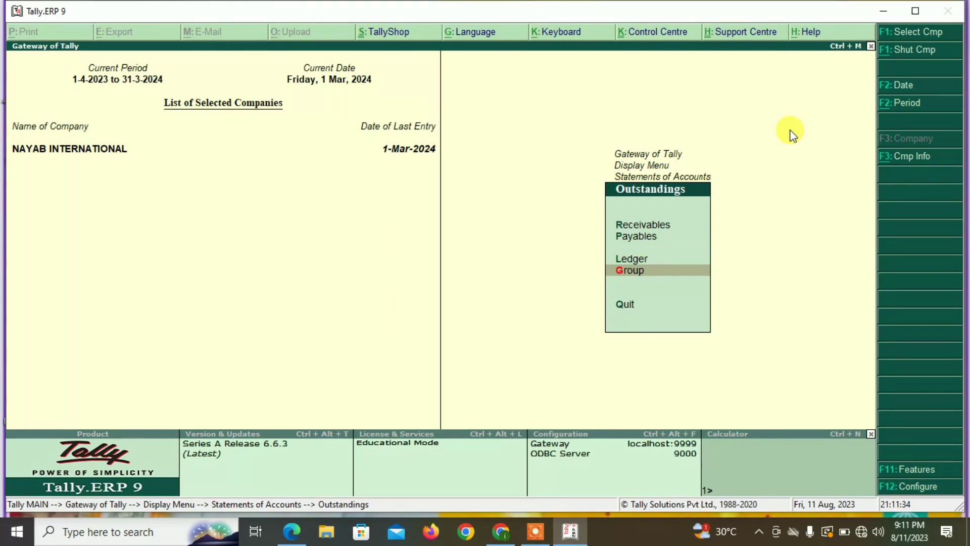
pyautogui.press('Up')
pyautogui.press('Return')
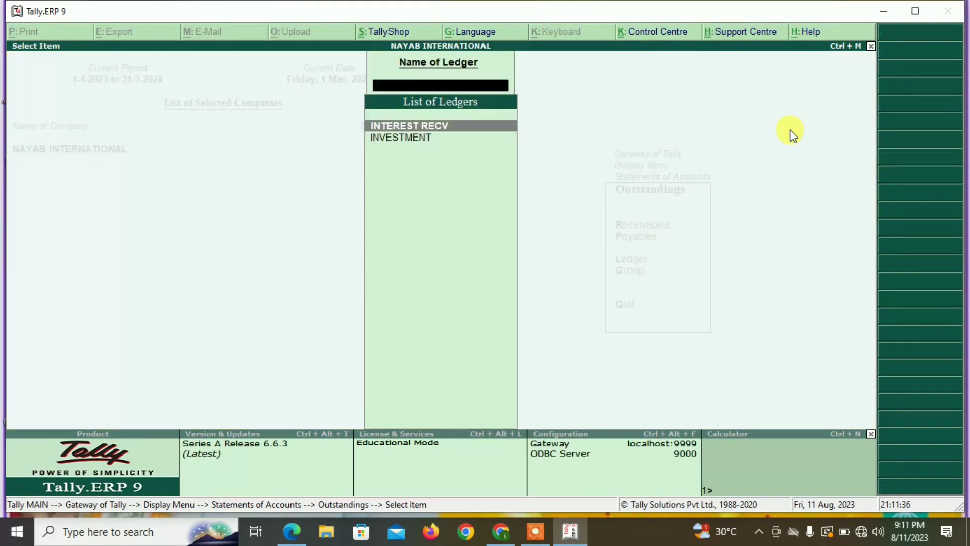
pyautogui.press('Return')
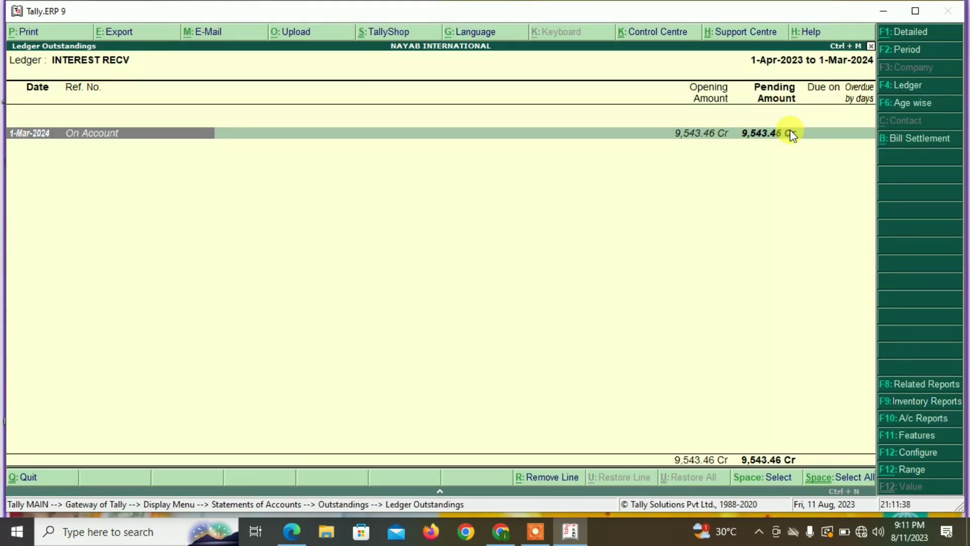
pyautogui.hotkey('alt', 'F1')
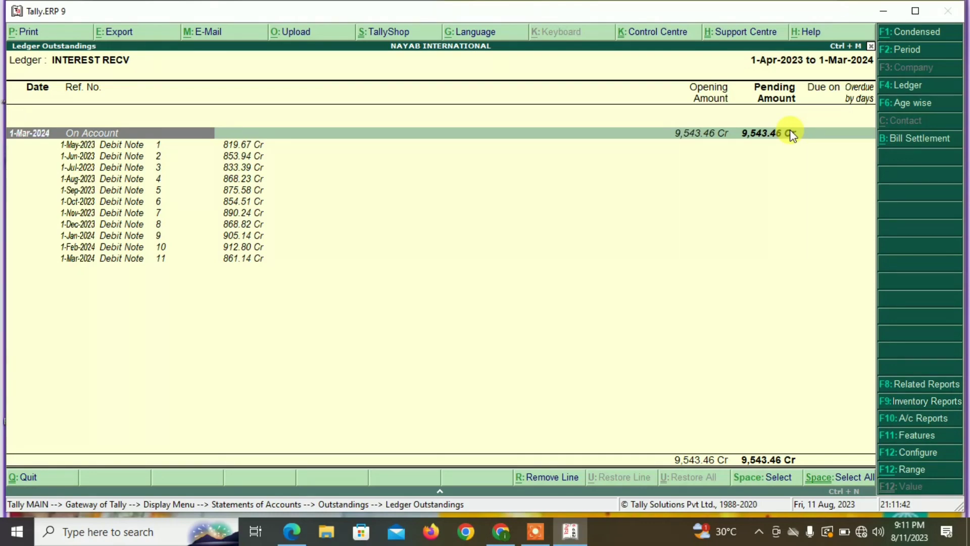
# Step: Switch the ledger outstandings to INVESTMENT and examine the detailed entries under bill INV/001
pyautogui.press('F4')
pyautogui.press('Down')
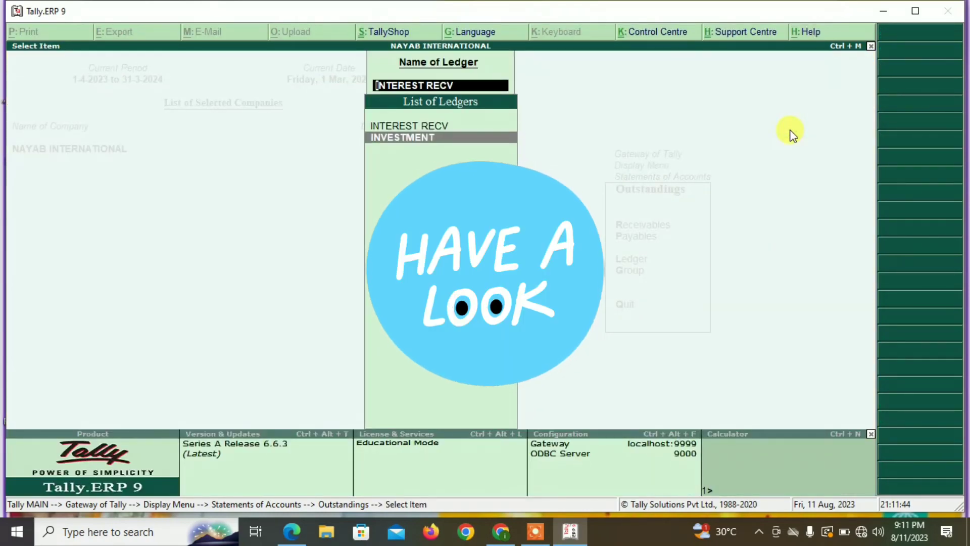
pyautogui.press('Return')
pyautogui.hotkey('alt', 'F1')
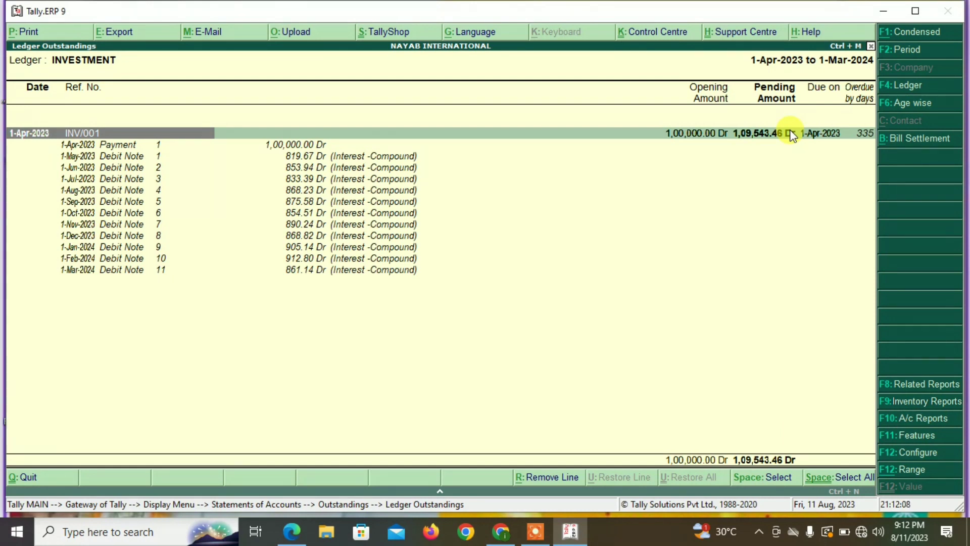
pyautogui.press('Down')
pyautogui.press('Up')
# Step: Review INVESTMENT's ledger outstandings again in condensed form, and return to the Gateway of Tally
pyautogui.press('Escape')
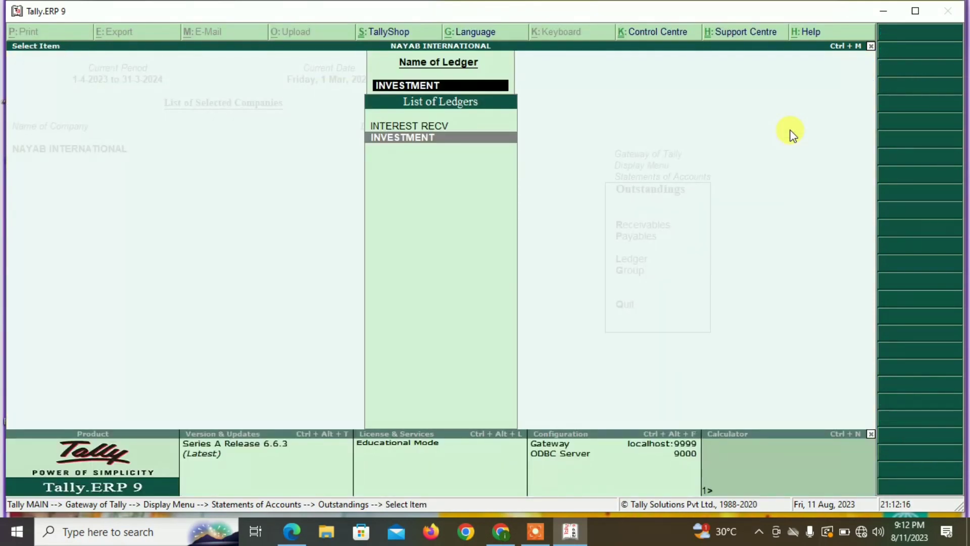
pyautogui.press('Return')
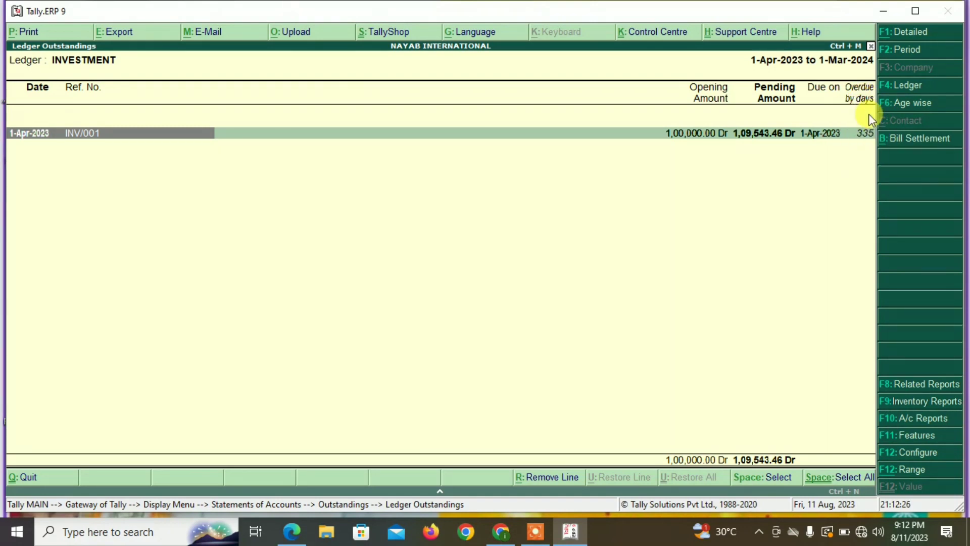
pyautogui.press('Escape')
pyautogui.press('Escape')
pyautogui.press('Escape')
pyautogui.press('Escape')
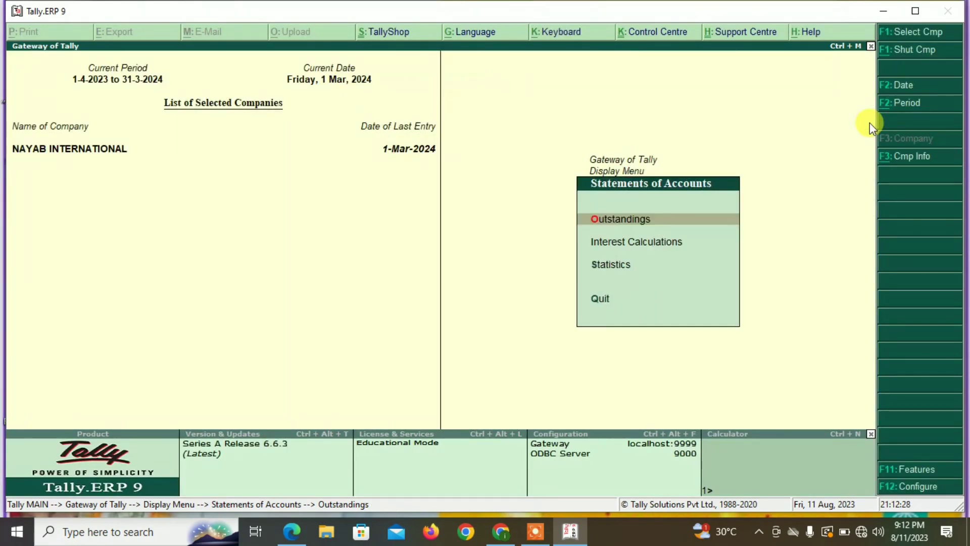
pyautogui.press('Escape')
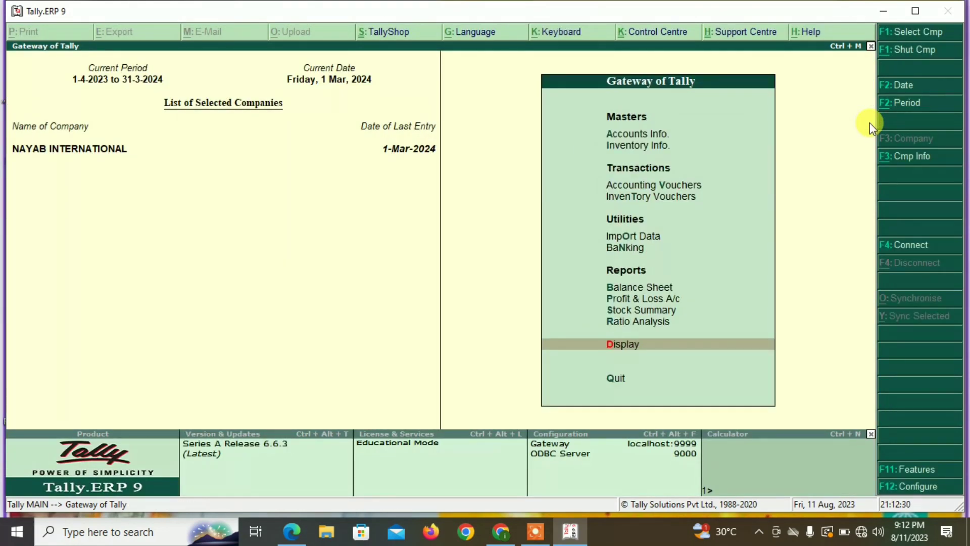
# Step: Start a new Receipt voucher in accounting voucher entry
pyautogui.press('Up')
pyautogui.press('Up')
pyautogui.press('Up')
pyautogui.press('Up')
pyautogui.press('Up')
pyautogui.press('Up')
pyautogui.press('Up')
pyautogui.press('Up')
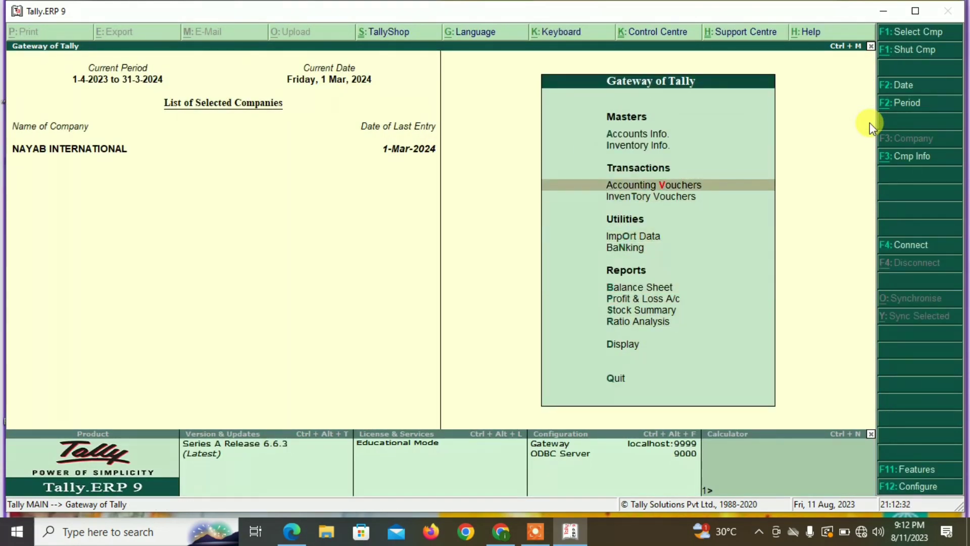
pyautogui.press('Return')
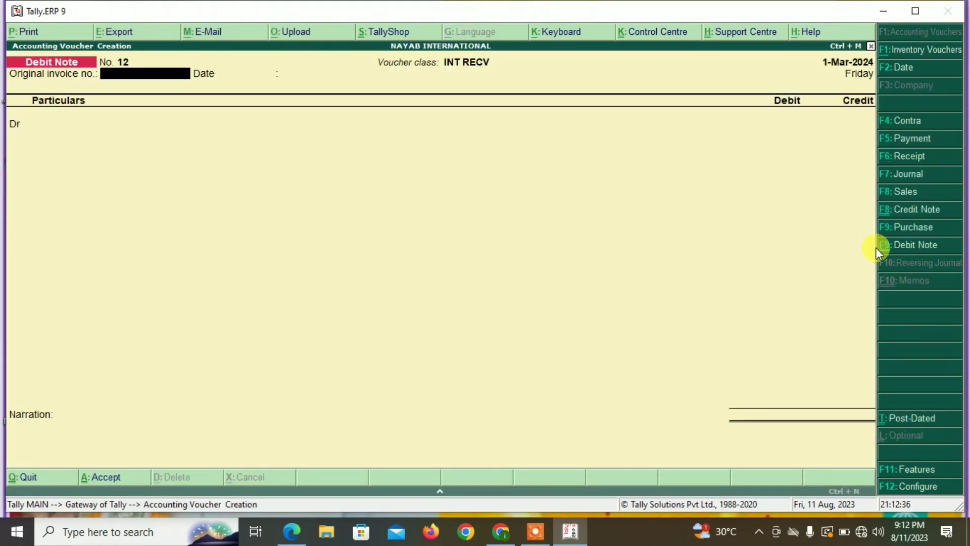
pyautogui.click(903, 156)
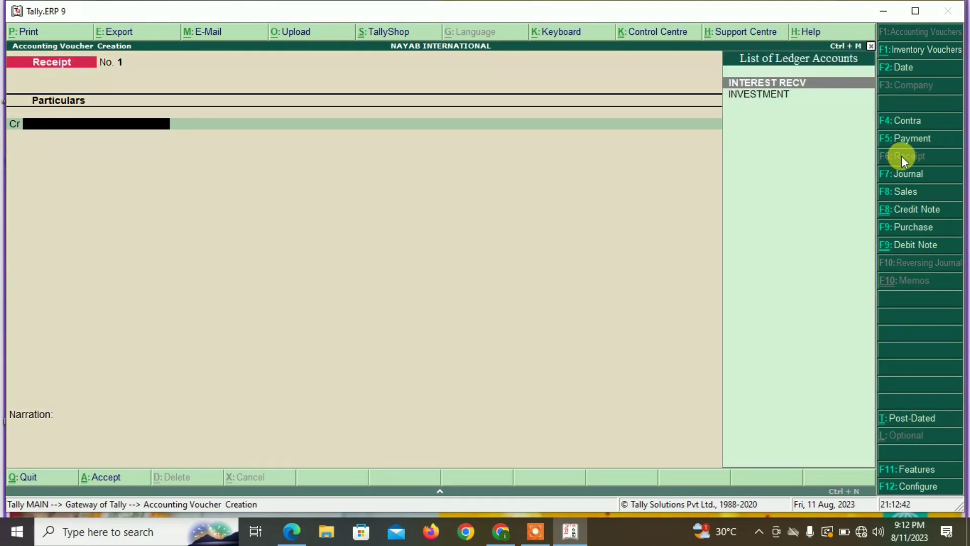
pyautogui.press('Return')
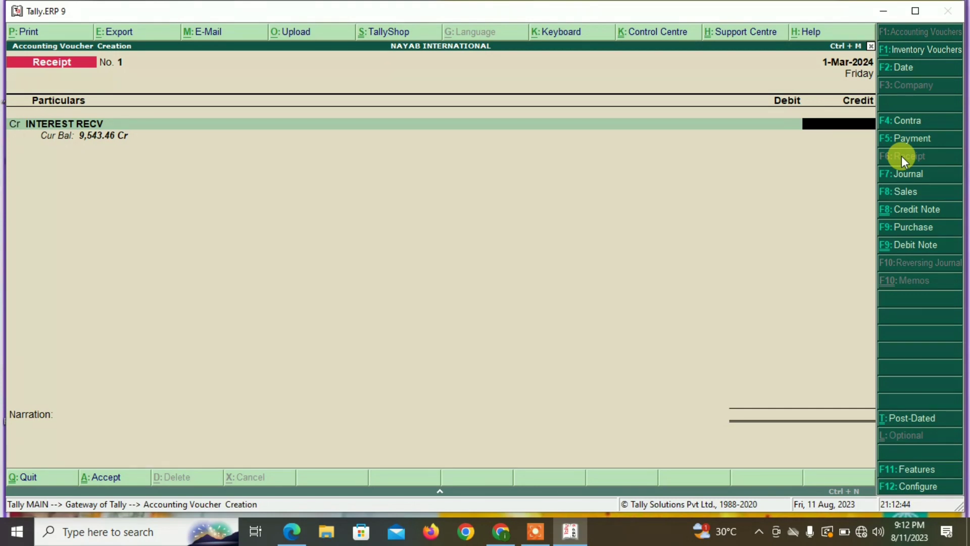
pyautogui.write('9543.46')
pyautogui.press('BackSpace')
pyautogui.press('BackSpace')
pyautogui.press('BackSpace')
pyautogui.press('BackSpace')
pyautogui.press('BackSpace')
pyautogui.press('BackSpace')
pyautogui.press('BackSpace')
pyautogui.press('BackSpace')
# Step: Credit INVESTMENT with 1,09,543.46 on the Receipt voucher, allocated as Agst Ref to bill INV/001
pyautogui.press('Down')
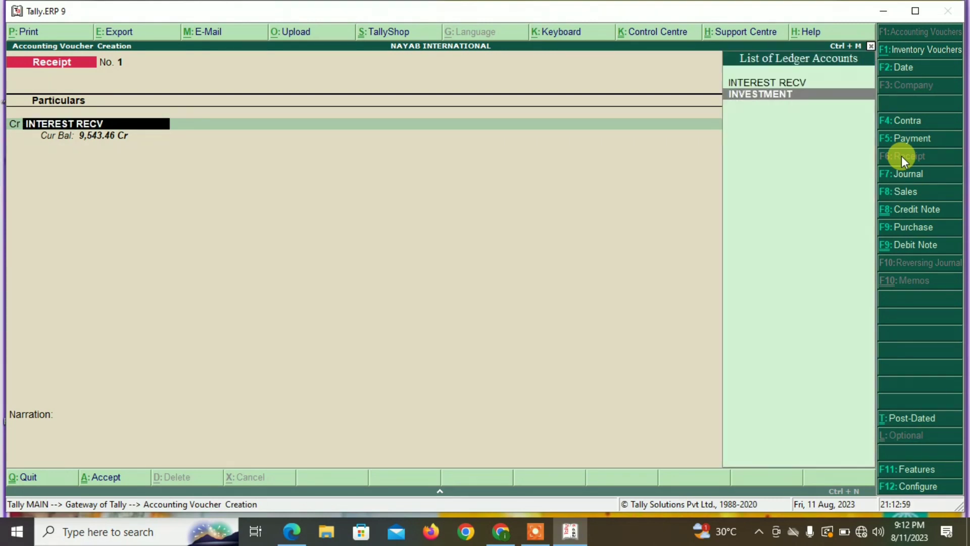
pyautogui.press('Return')
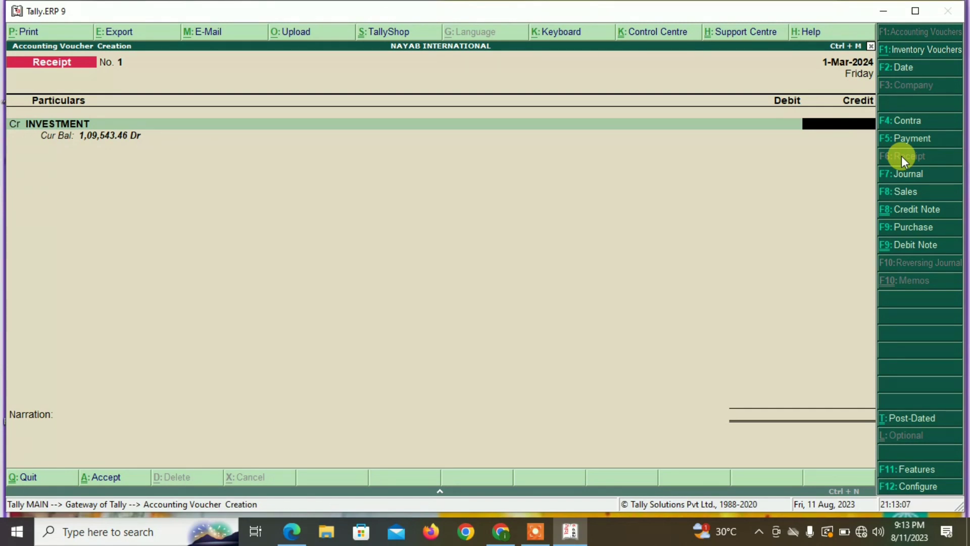
pyautogui.write('1,09,543.46')
pyautogui.press('Return')
pyautogui.press('Return')
pyautogui.press('Return')
pyautogui.press('Return')
pyautogui.press('Return')
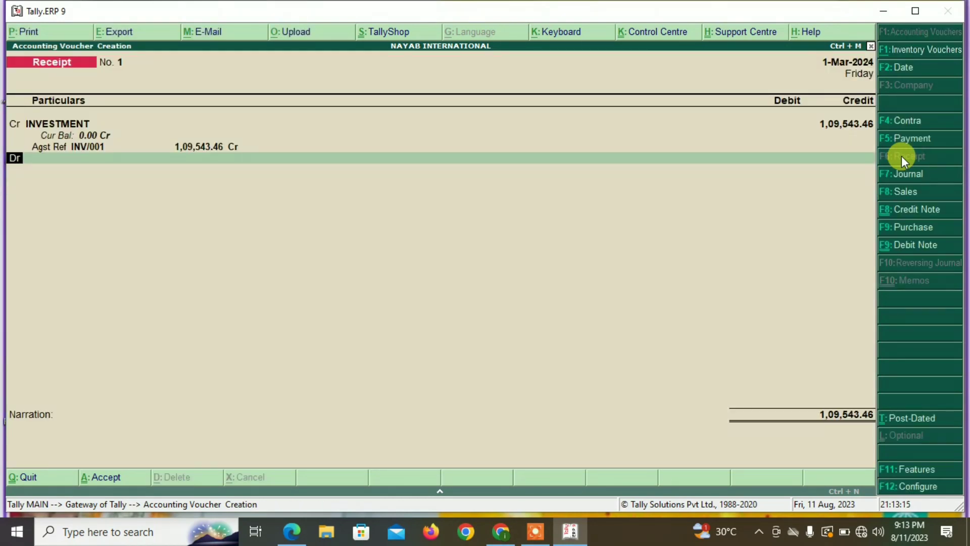
# Step: Debit Cash with 1,09,543.46, save the Receipt without narration and leave voucher entry
pyautogui.press('Return')
pyautogui.press('Return')
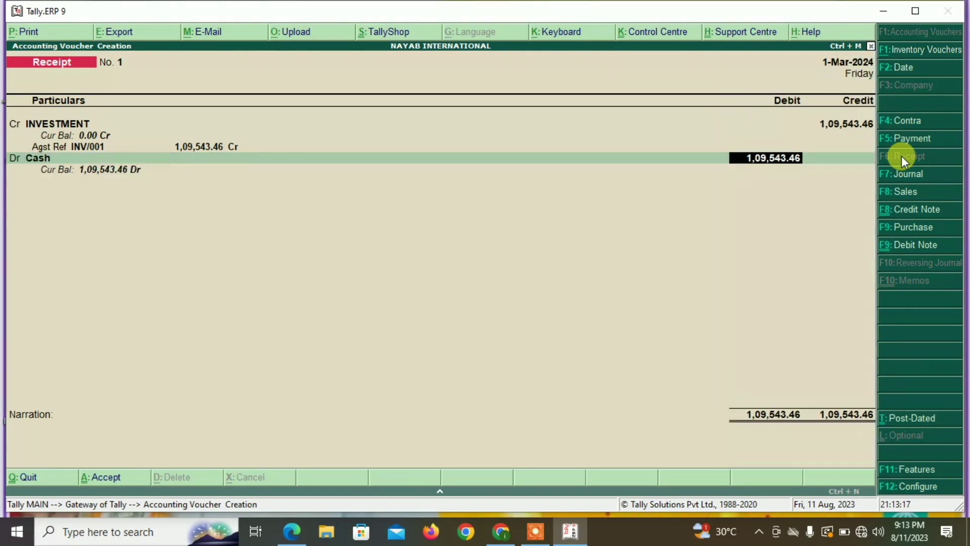
pyautogui.press('Return')
pyautogui.press('Return')
pyautogui.press('Return')
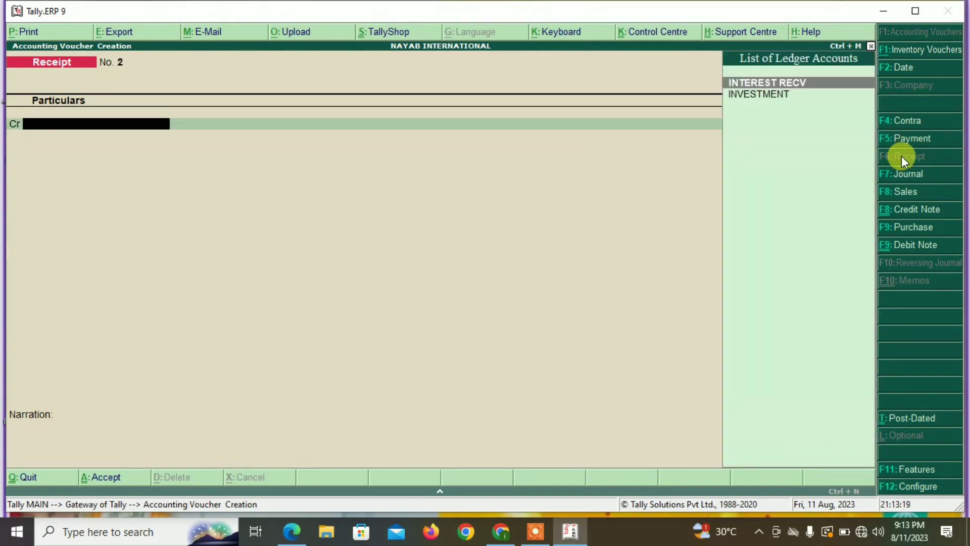
pyautogui.press('Escape')
pyautogui.press('Return')
# Step: Check the Balance Sheet in detailed view, and return to the Gateway of Tally
pyautogui.press('Down')
pyautogui.press('Down')
pyautogui.press('Down')
pyautogui.press('Down')
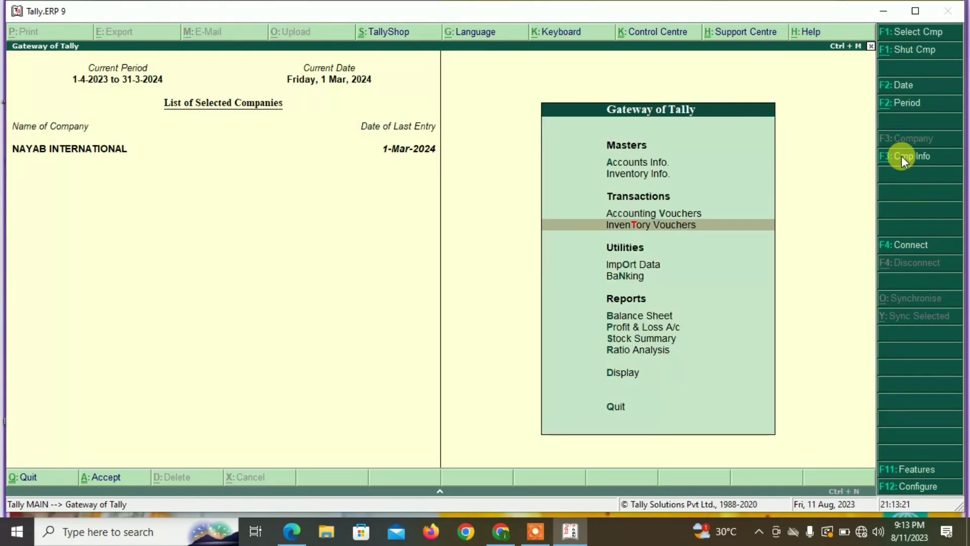
pyautogui.press('Return')
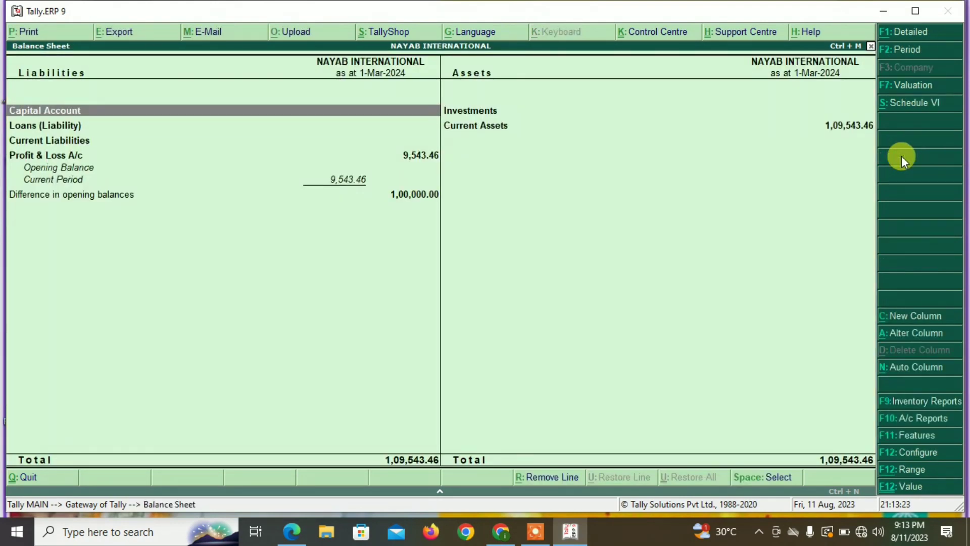
pyautogui.hotkey('alt', 'F1')
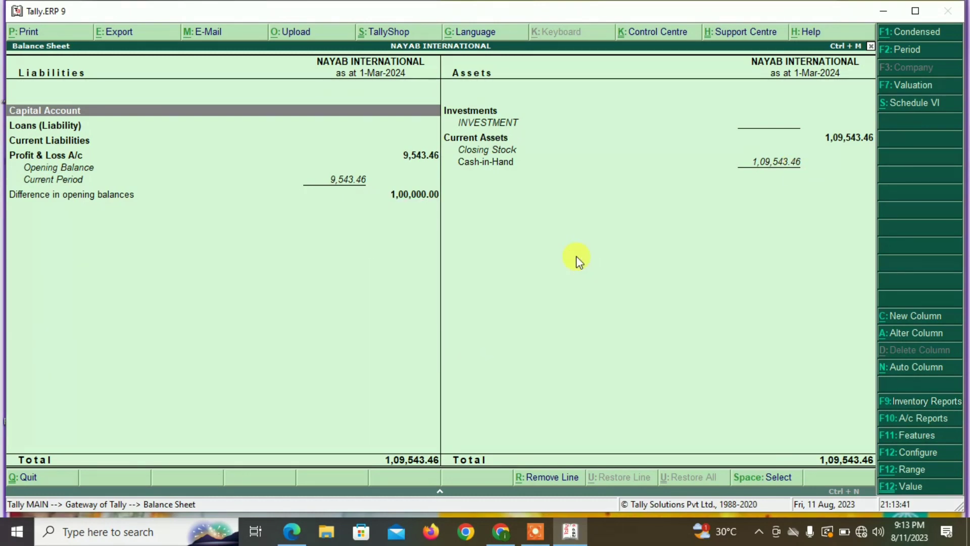
pyautogui.press('Escape')
# Step: Open the group selection for Outstandings in the Statements of Accounts
pyautogui.press('Down')
pyautogui.press('Down')
pyautogui.press('Down')
pyautogui.press('Down')
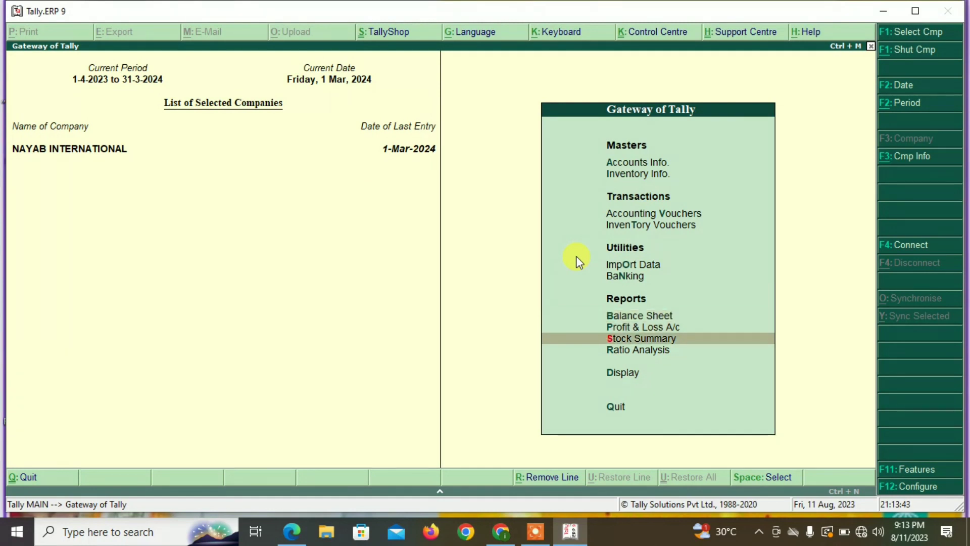
pyautogui.press('Return')
pyautogui.press('Down')
pyautogui.press('Down')
pyautogui.press('Down')
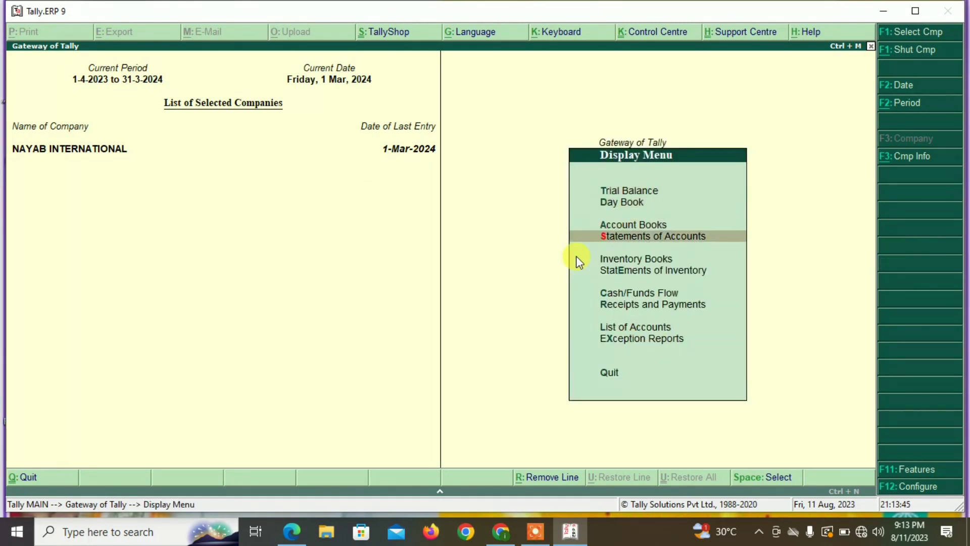
pyautogui.press('Return')
pyautogui.press('Return')
pyautogui.press('g')
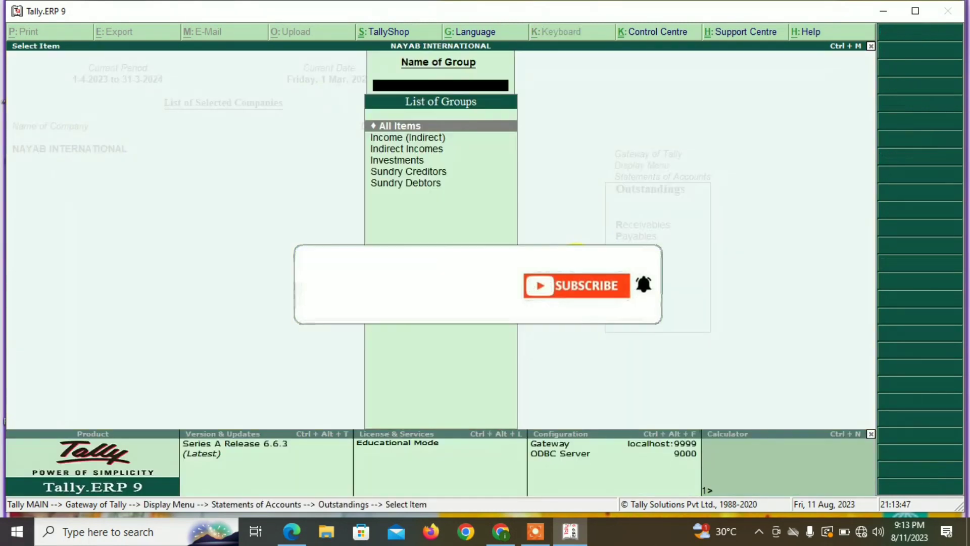
# Step: Check the outstanding Bills Receivable for All Items, and return to the Gateway of Tally
pyautogui.press('Return')
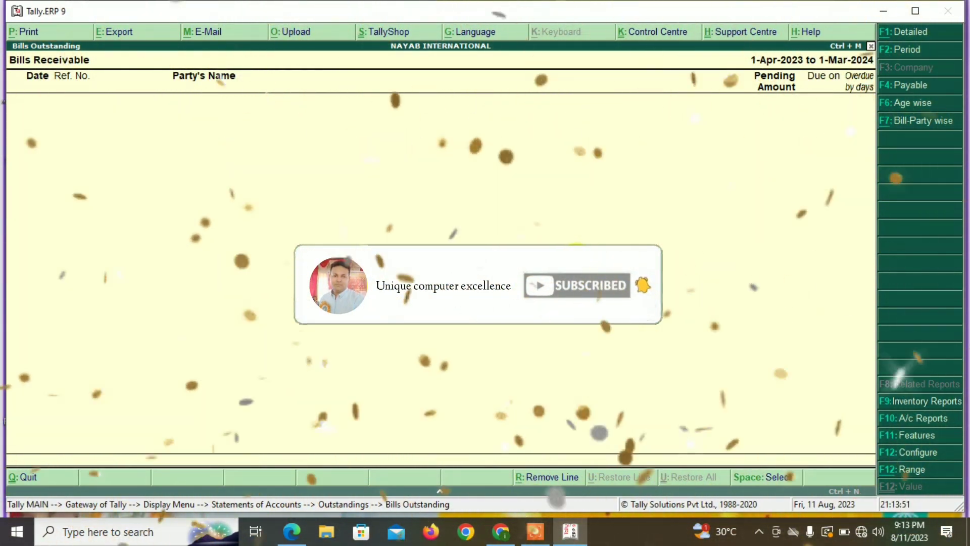
pyautogui.press('Escape')
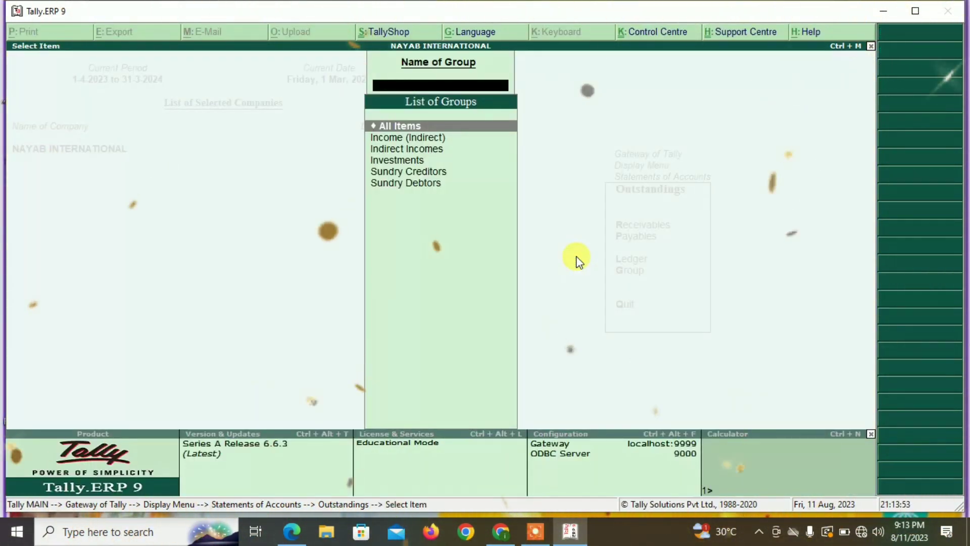
pyautogui.press('Escape')
pyautogui.press('Escape')
pyautogui.press('Escape')
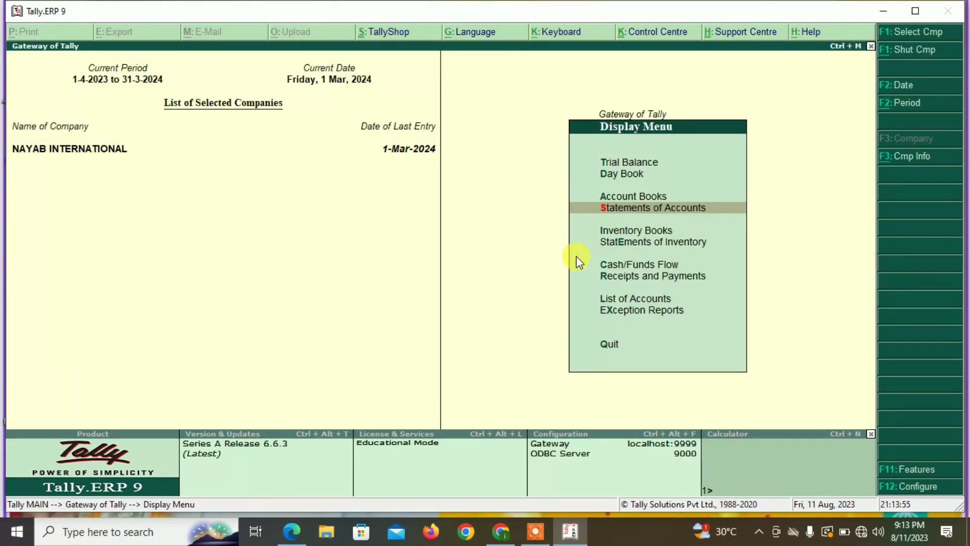
pyautogui.press('Escape')
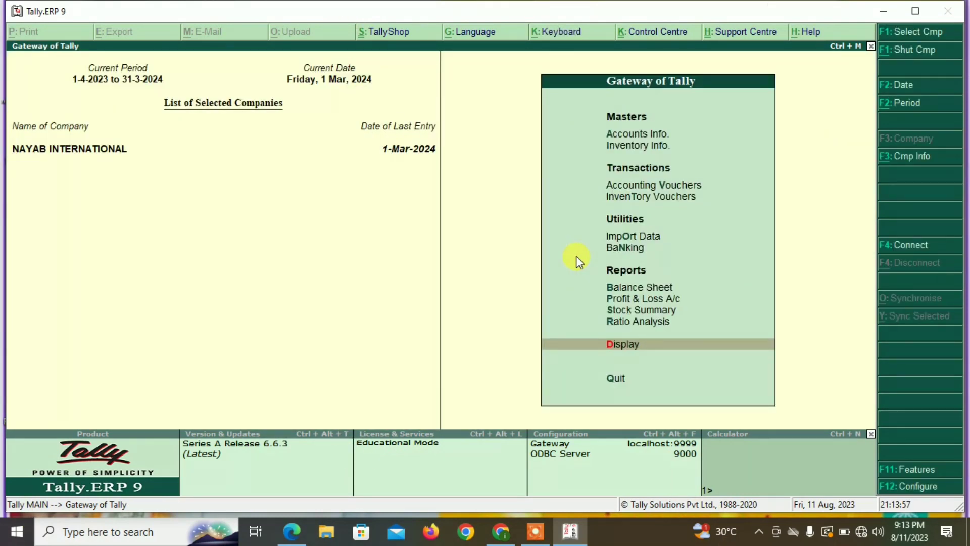